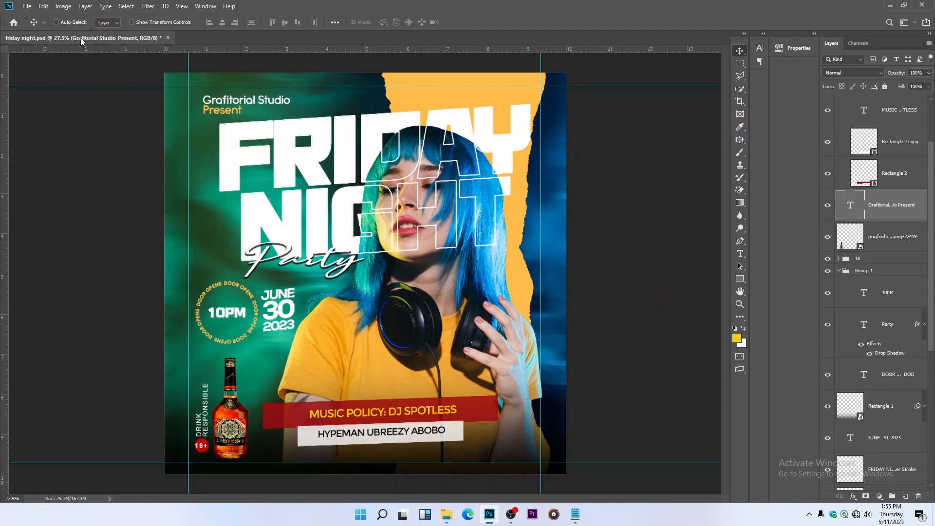
Start a new document based on the recent 10 x 10 in at 300 ppi preset
left_click(33, 9)
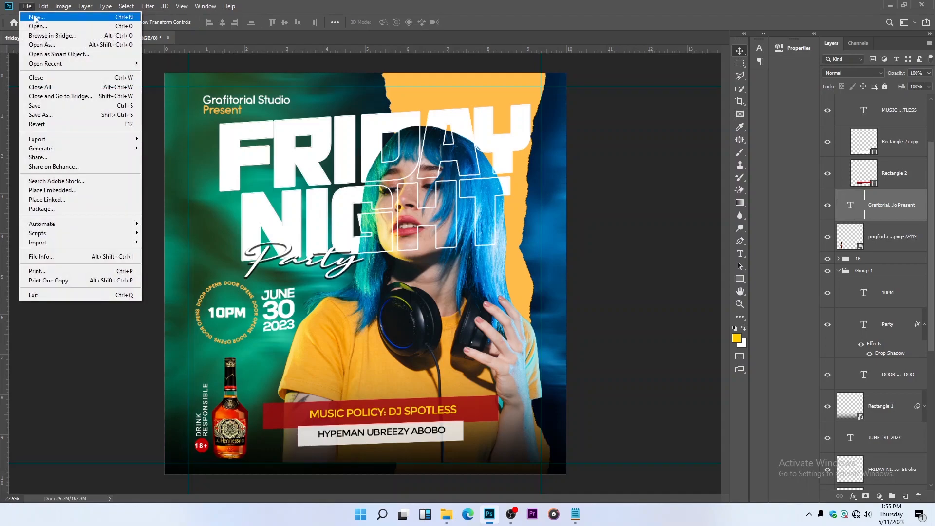
key("Escape")
key("ctrl+n")
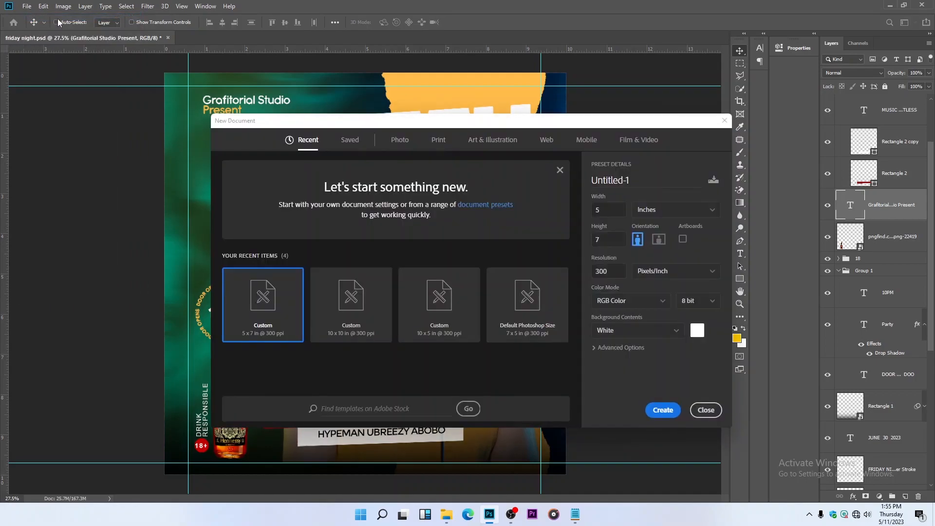
left_click(363, 302)
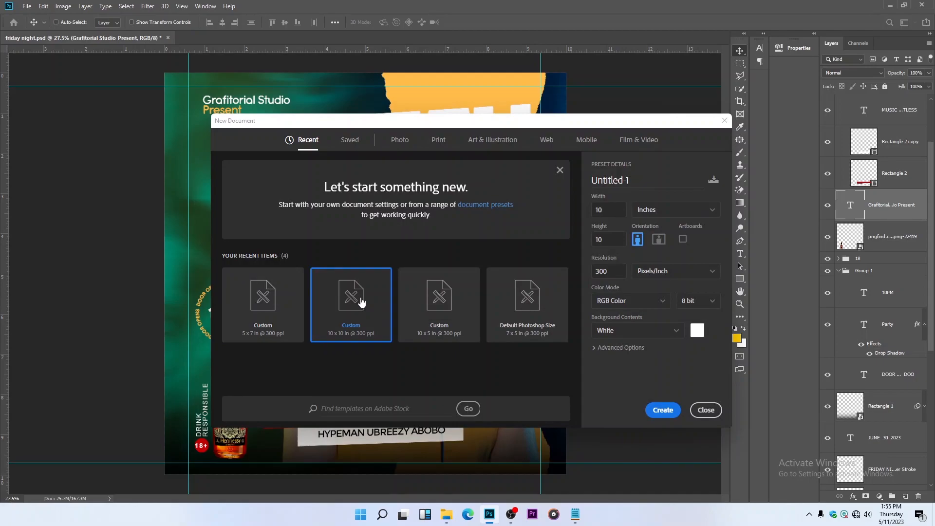
Name the new document "friday night flyer"
left_click(644, 181)
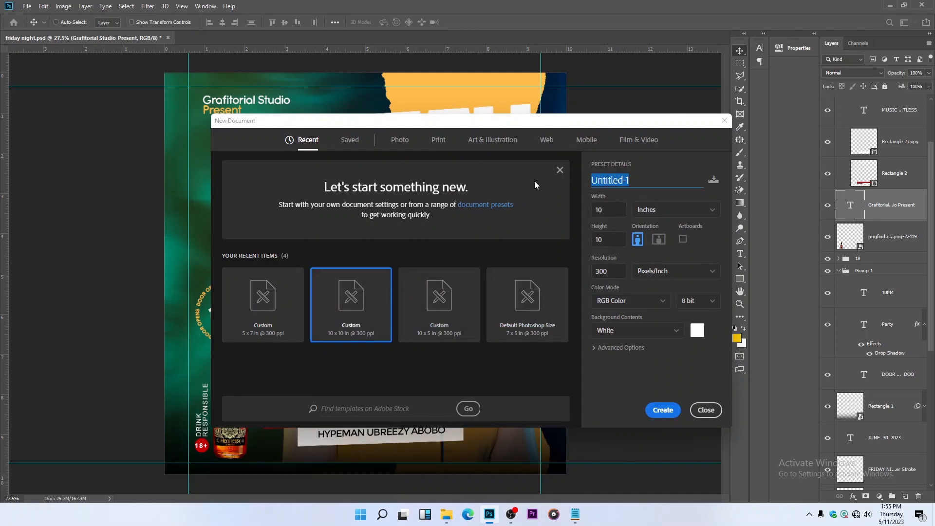
type("fir")
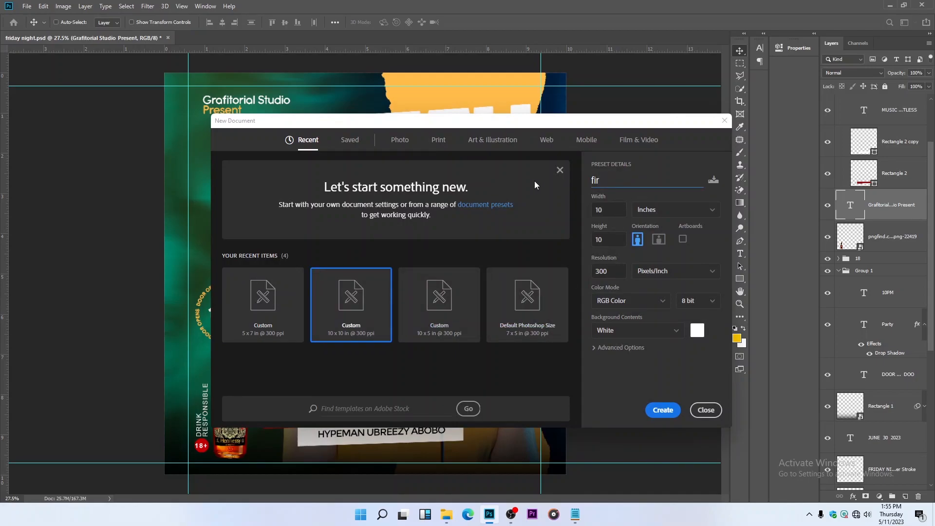
key("BackSpace")
key("BackSpace")
key("BackSpace")
type("frif")
key("BackSpace")
type("day night flyer")
Check the advanced options, keep the sRGB IEC61966-2.1 color profile, and create the document
left_click(594, 347)
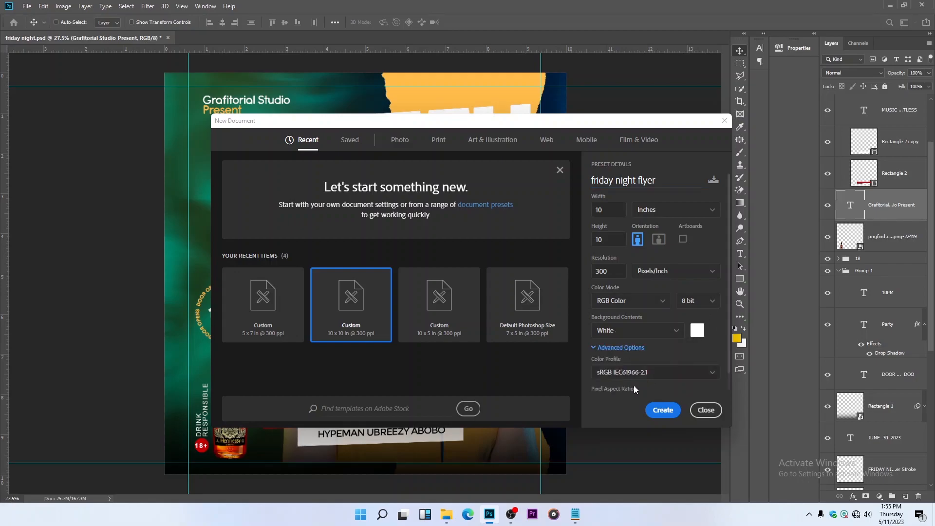
scroll(702, 372, "down", 1)
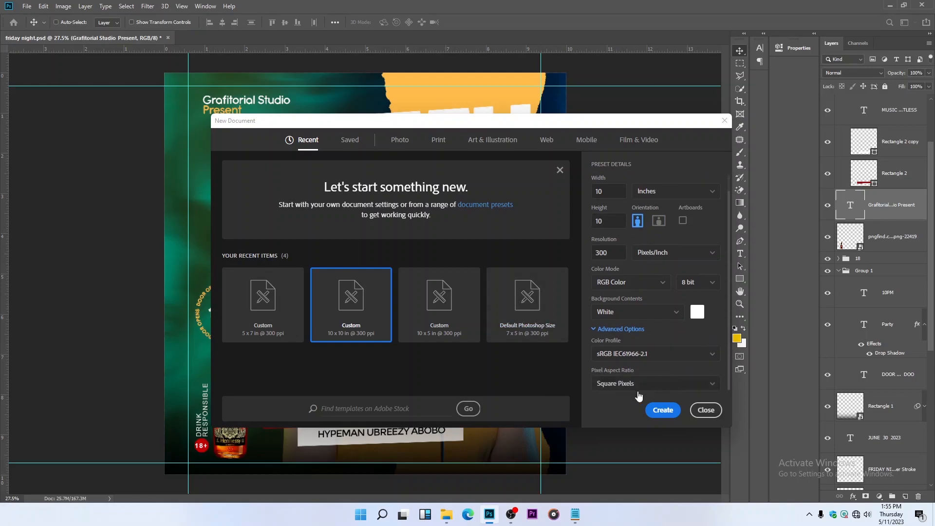
left_click(708, 353)
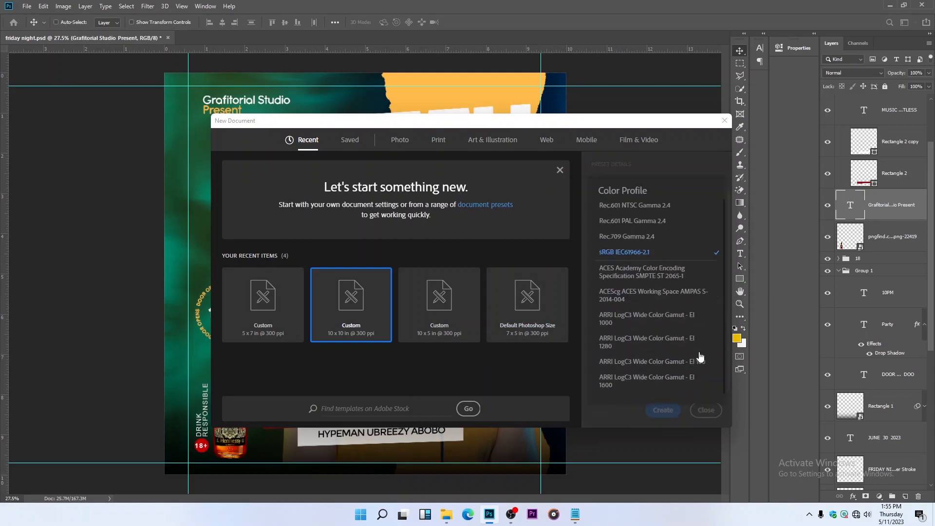
left_click(663, 165)
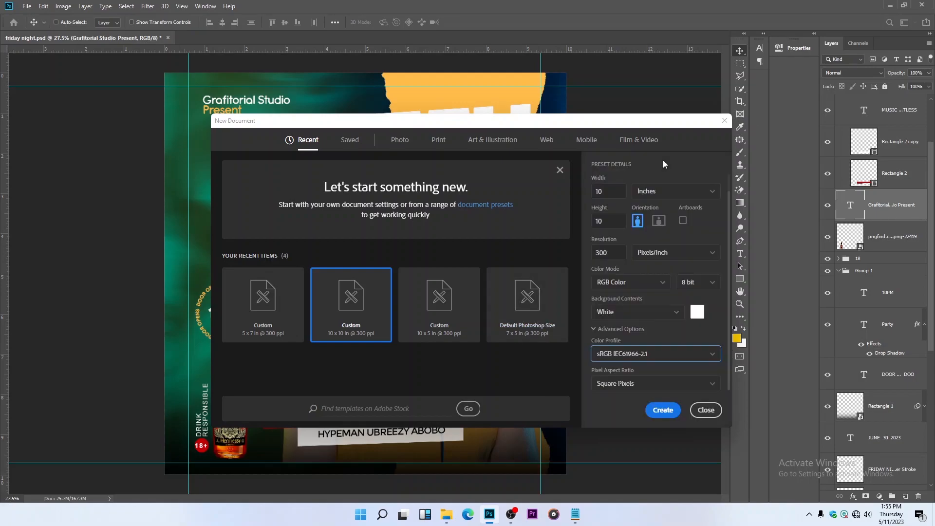
left_click(663, 410)
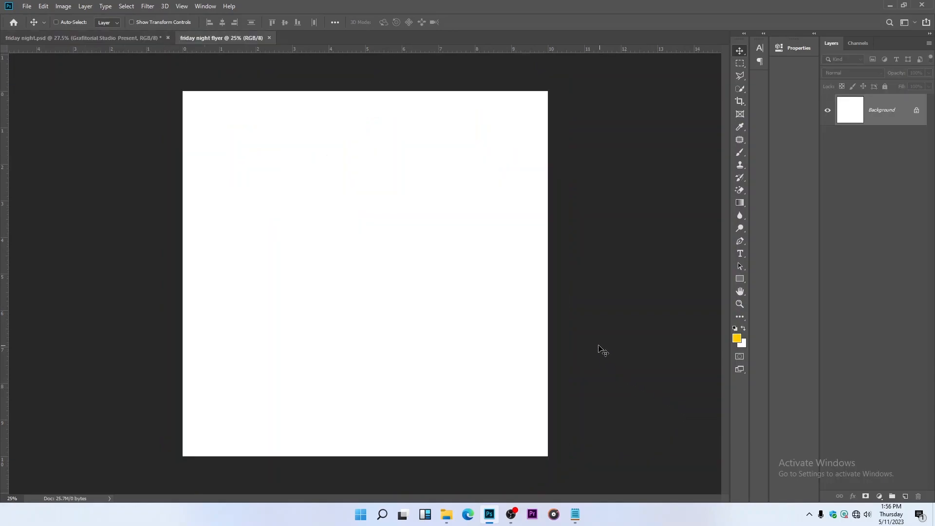
Place the abstract-blue-background-marble-texture-backdrop image from USB Drive (H:) as an embedded layer filling the canvas
key("z")
right_click(323, 190)
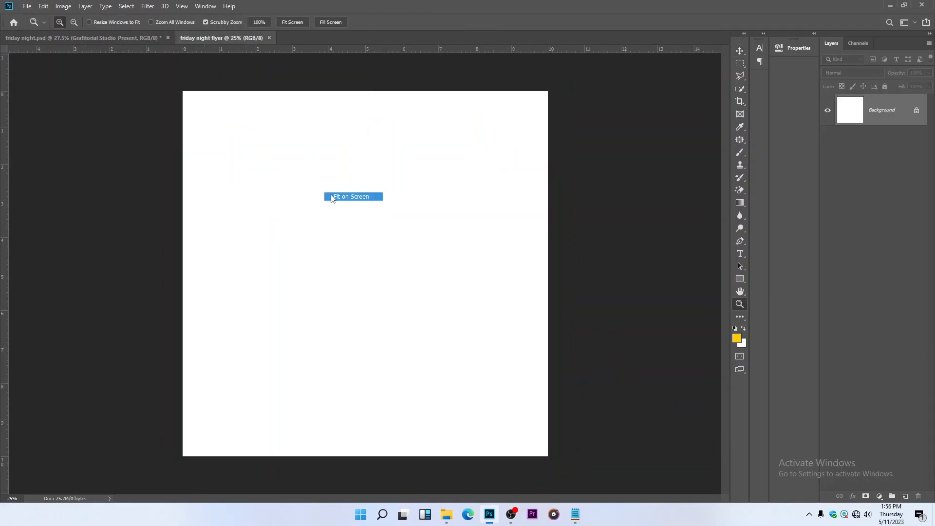
left_click(341, 194)
left_click(741, 50)
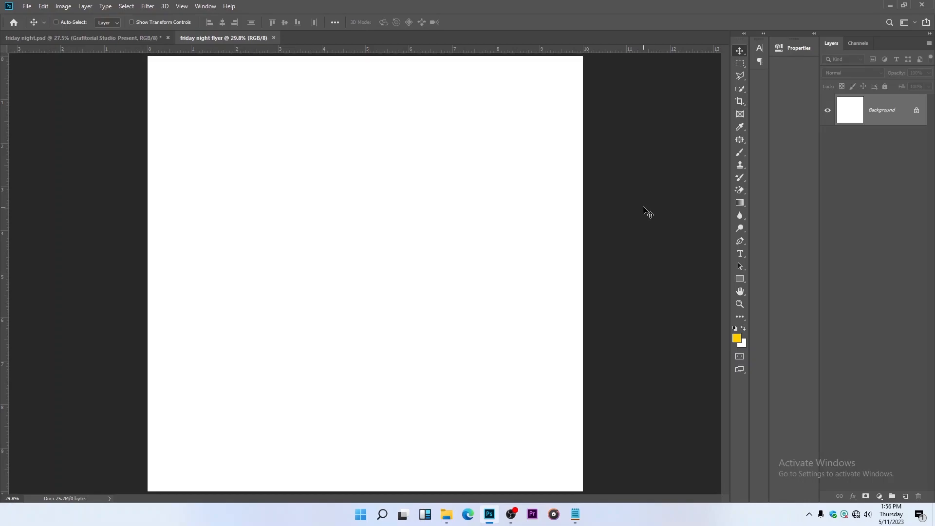
left_click(29, 9)
left_click(96, 195)
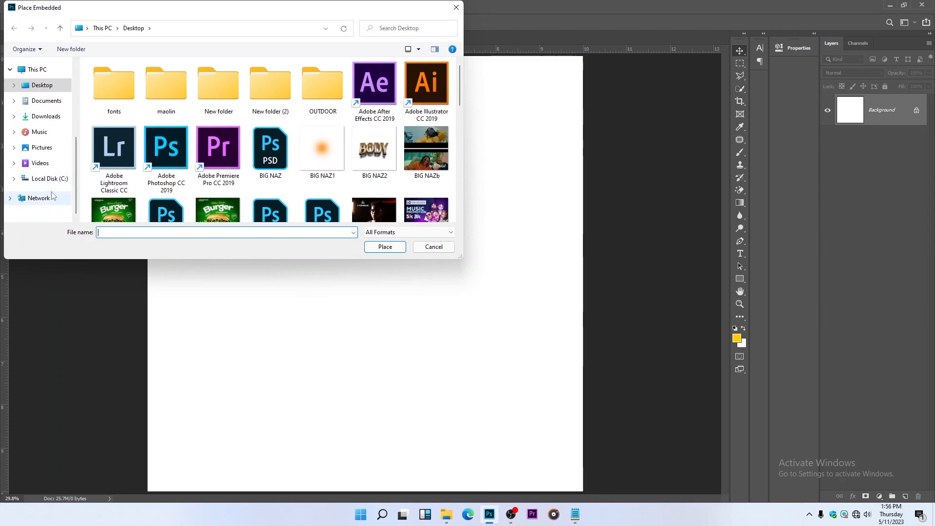
scroll(52, 171, "up", 1)
scroll(52, 173, "down", 1)
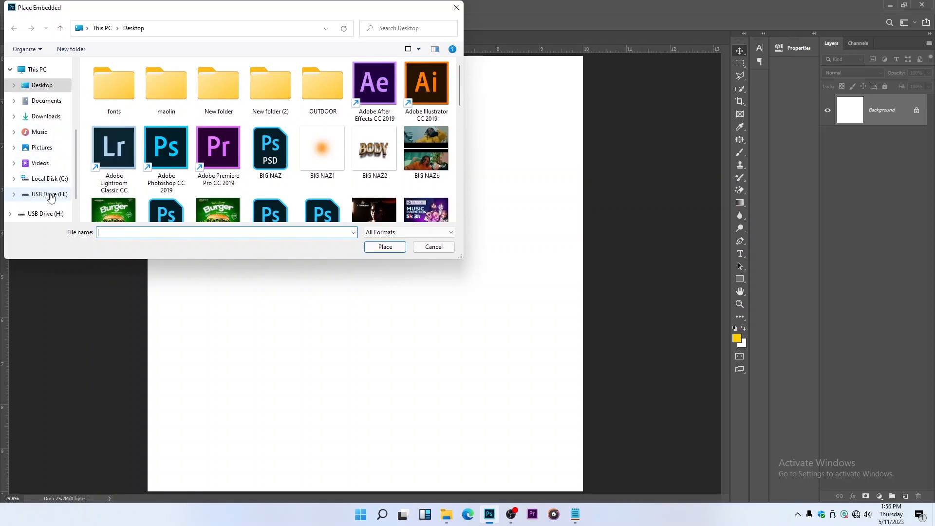
left_click(49, 195)
left_click(273, 85)
left_click(383, 247)
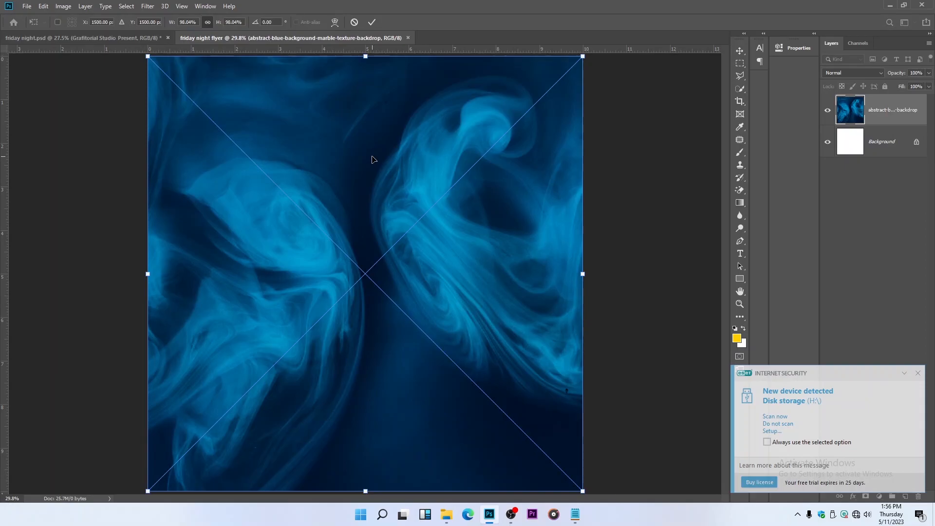
key("Return")
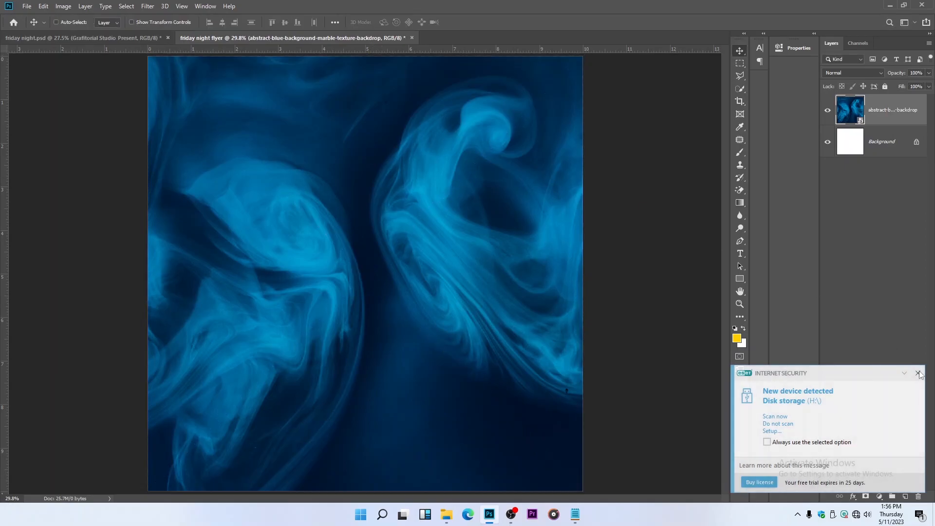
left_click(918, 373)
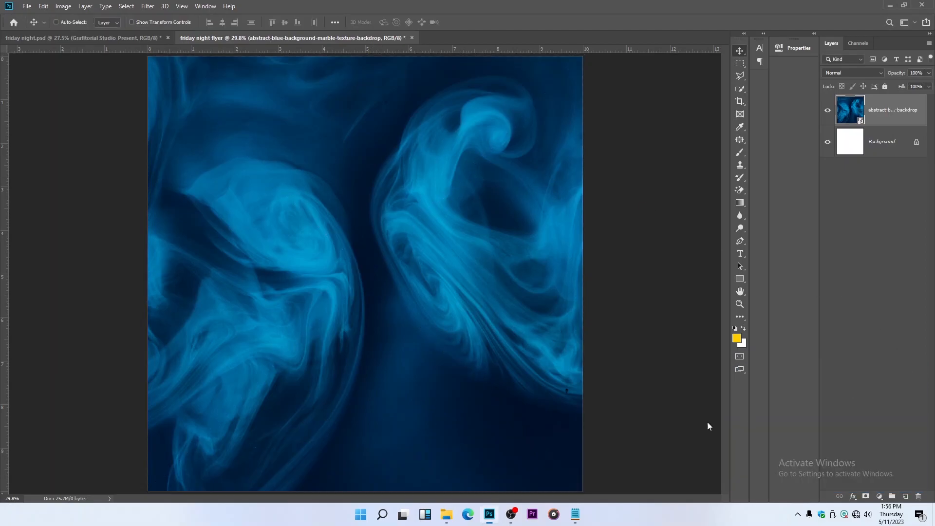
Place the embedded image "p" of the blue-haired woman and position her on the right half of the canvas
left_click(30, 7)
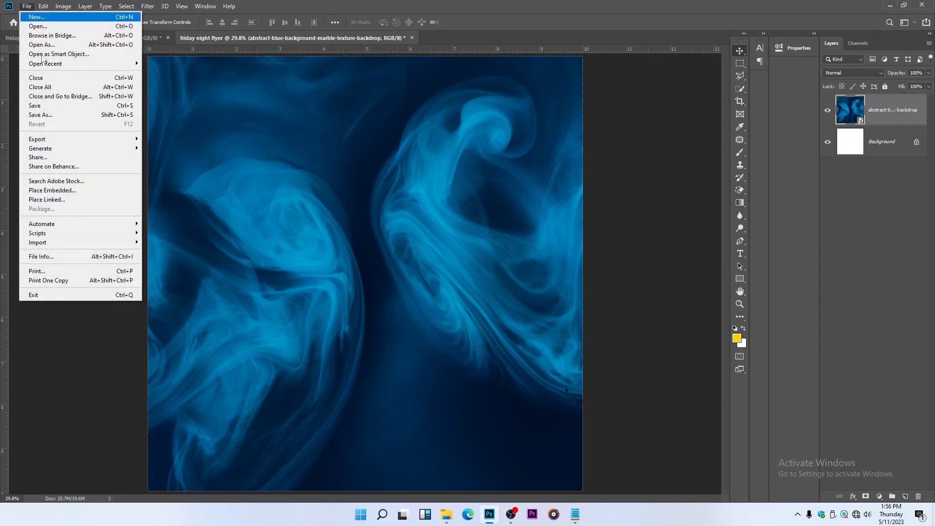
left_click(80, 190)
scroll(214, 112, "down", 2)
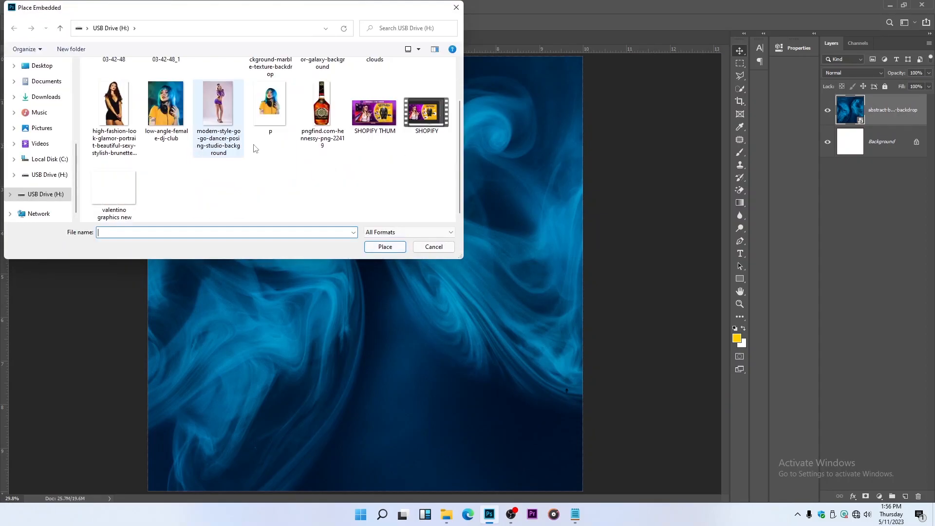
left_click(268, 110)
left_click(396, 247)
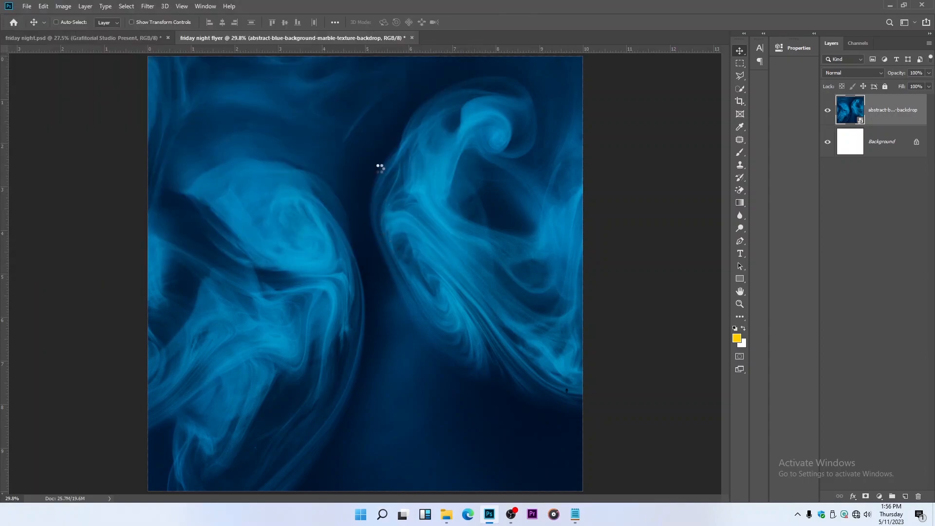
left_click_drag(391, 233, 462, 250)
key("Return")
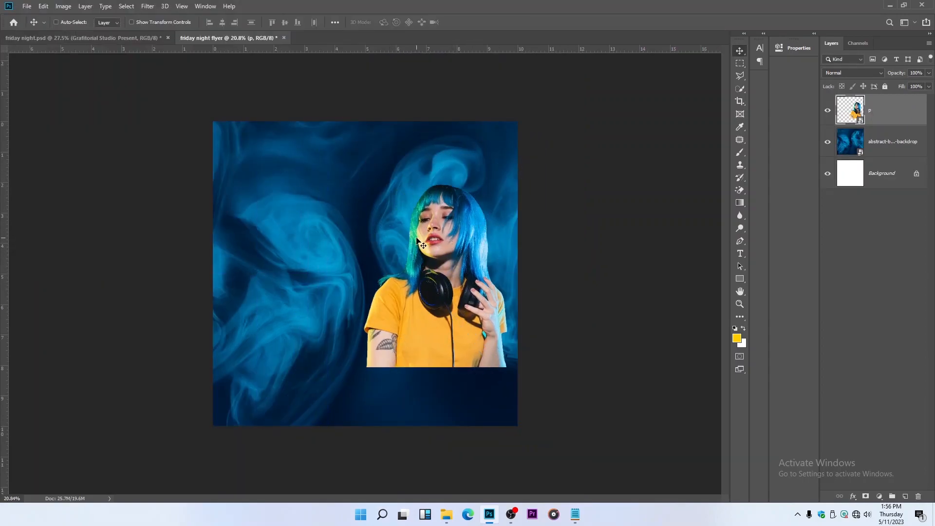
Place the embedded image pngfind.com-hennessy-png-22419 and scale the bottle down into the lower-left corner of the canvas
scroll(418, 240, "up", 1)
scroll(418, 240, "up", 1)
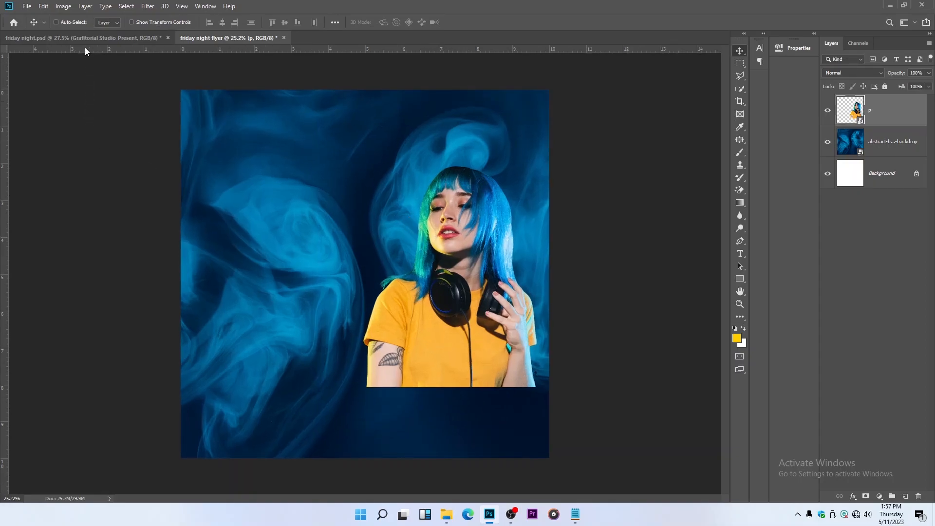
left_click(27, 6)
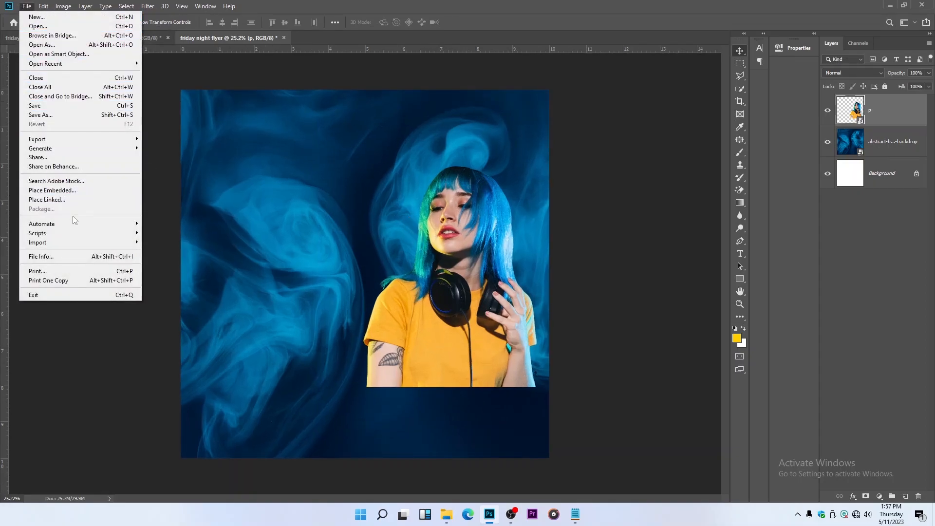
left_click(71, 190)
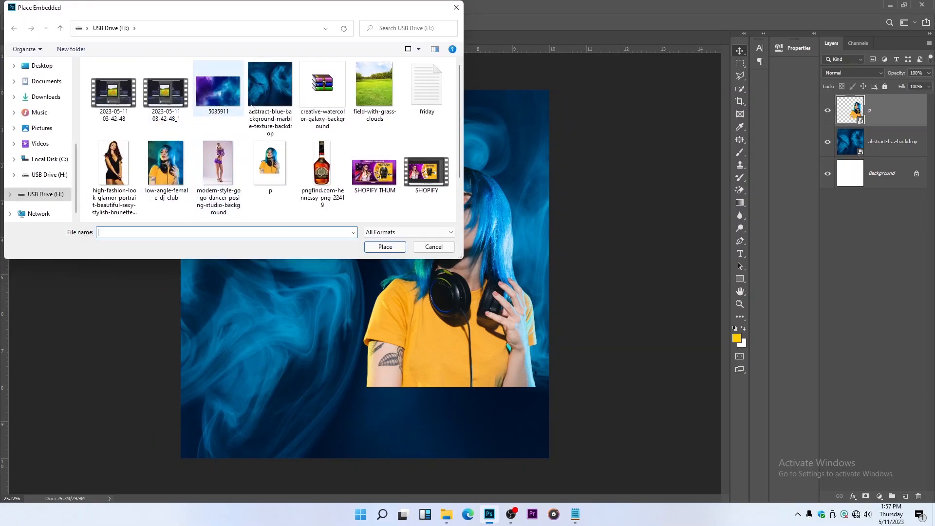
scroll(230, 167, "down", 1)
scroll(230, 167, "up", 1)
scroll(326, 98, "down", 1)
scroll(325, 97, "up", 1)
left_click(322, 166)
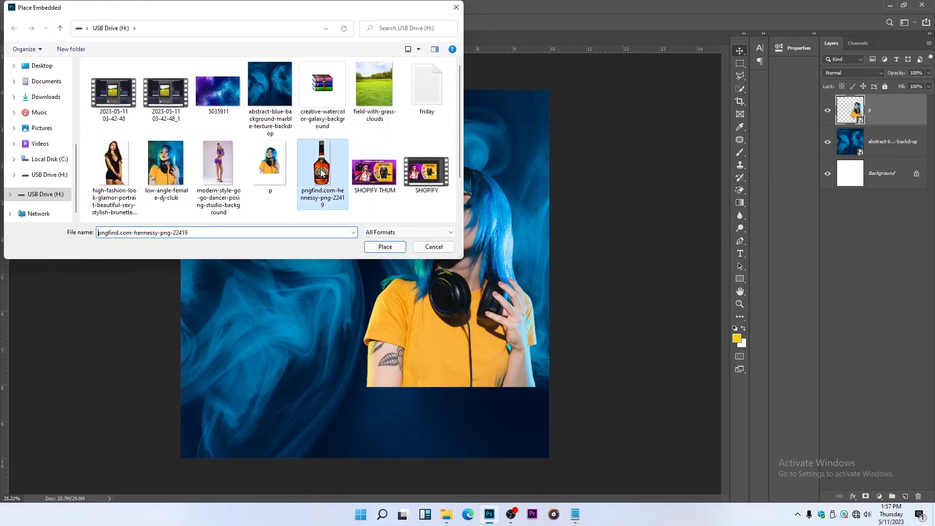
left_click(370, 247)
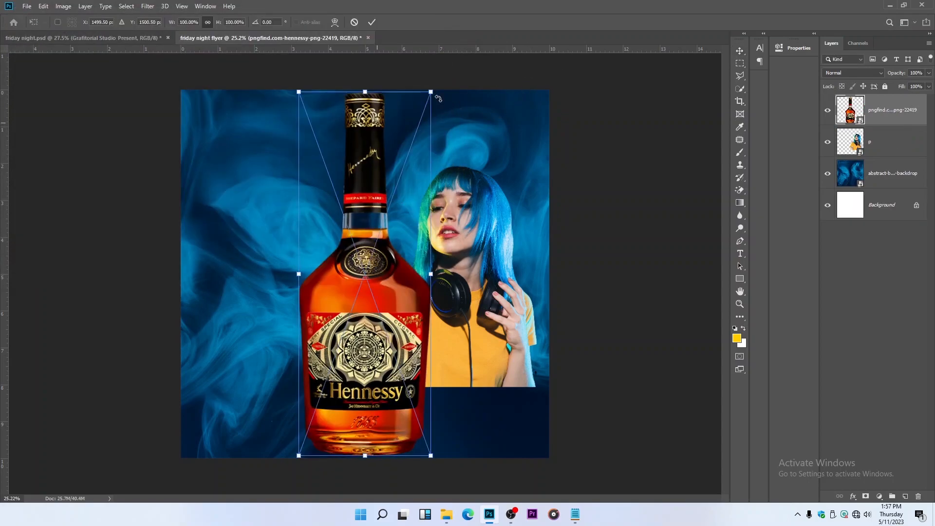
left_click_drag(431, 91, 235, 392)
key("Return")
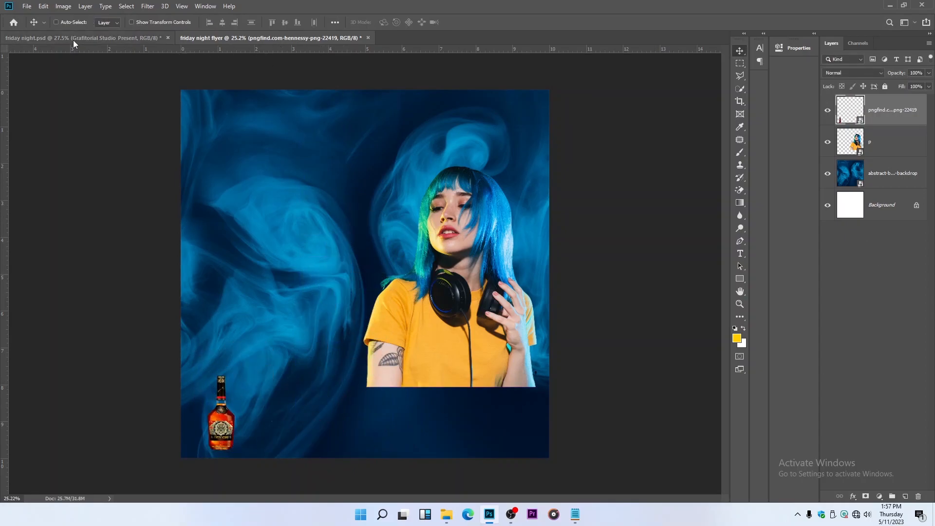
Copy the ripped-paper-48353 layer from friday night.psd into friday night flyer and move it beneath the woman's layer
left_click(118, 39)
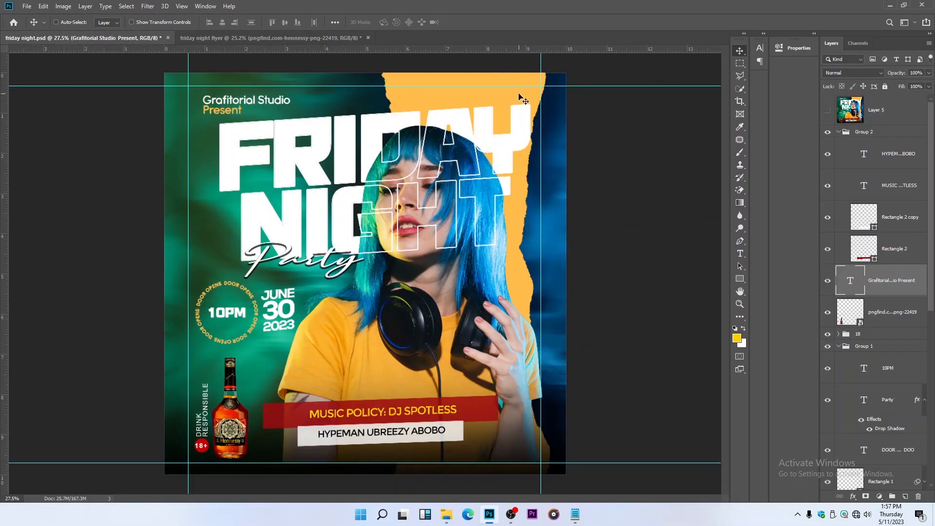
scroll(853, 365, "down", 10)
left_click(827, 317)
left_click(864, 344)
left_click_drag(444, 200, 437, 269)
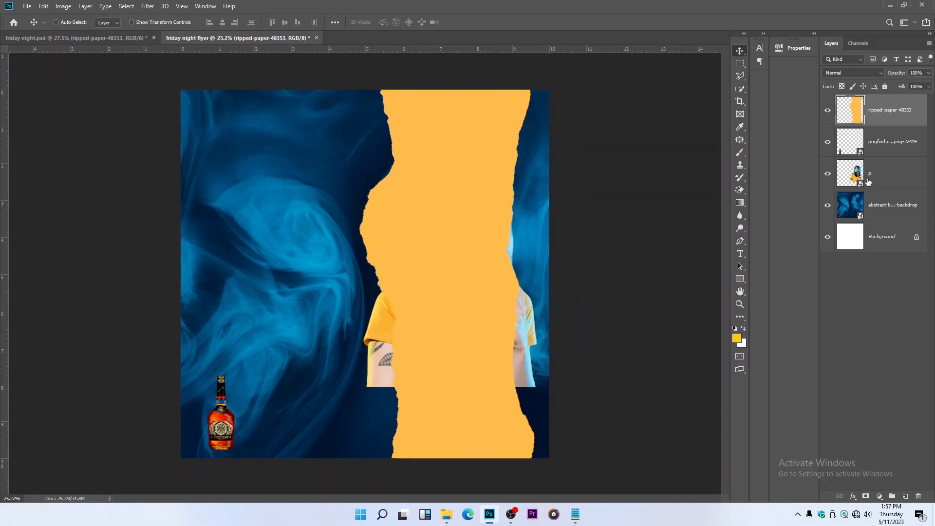
left_click_drag(892, 187, 891, 188)
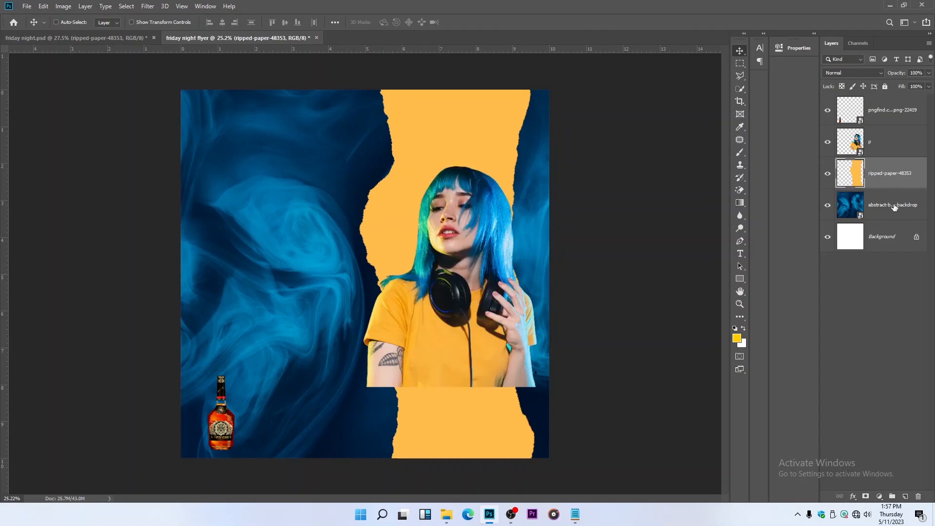
Add a gradient fill layer directly above the abstract blue backdrop using the Foreground to Transparent preset
left_click(894, 208)
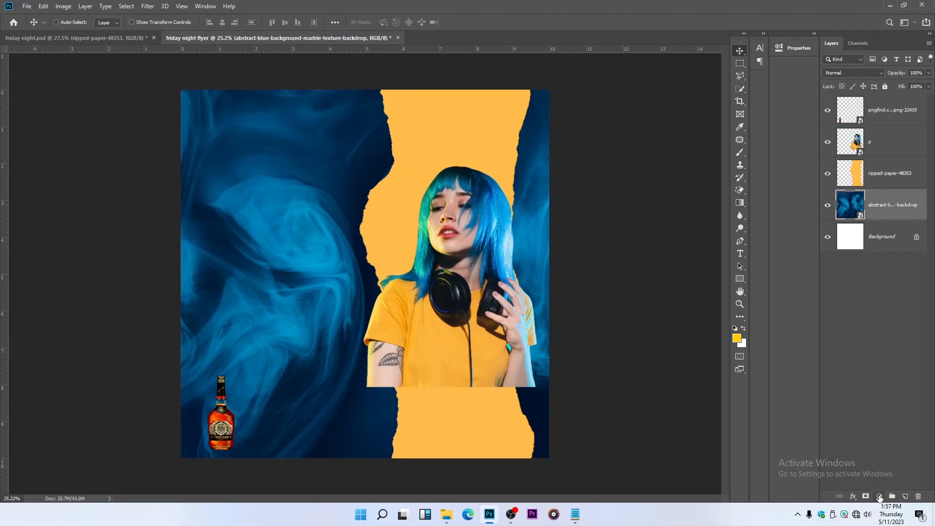
left_click(880, 497)
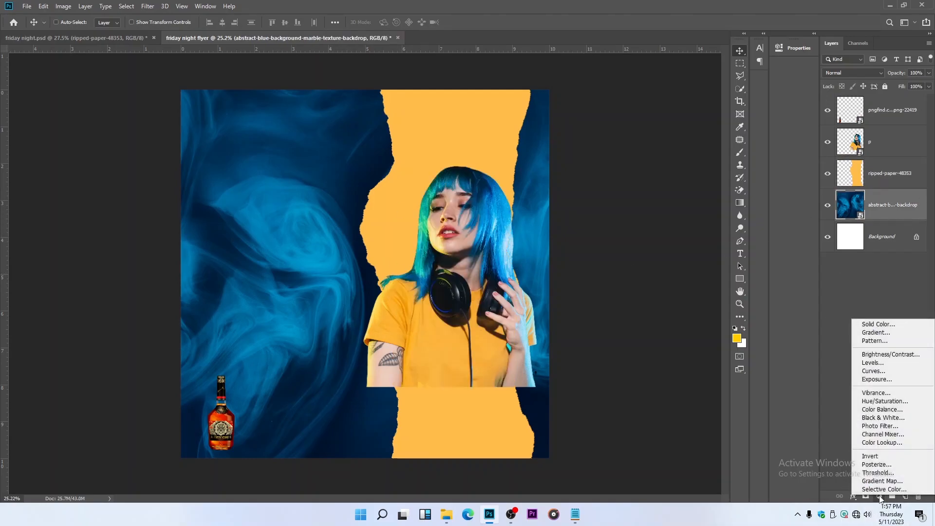
left_click(857, 332)
left_click(624, 140)
left_click(638, 141)
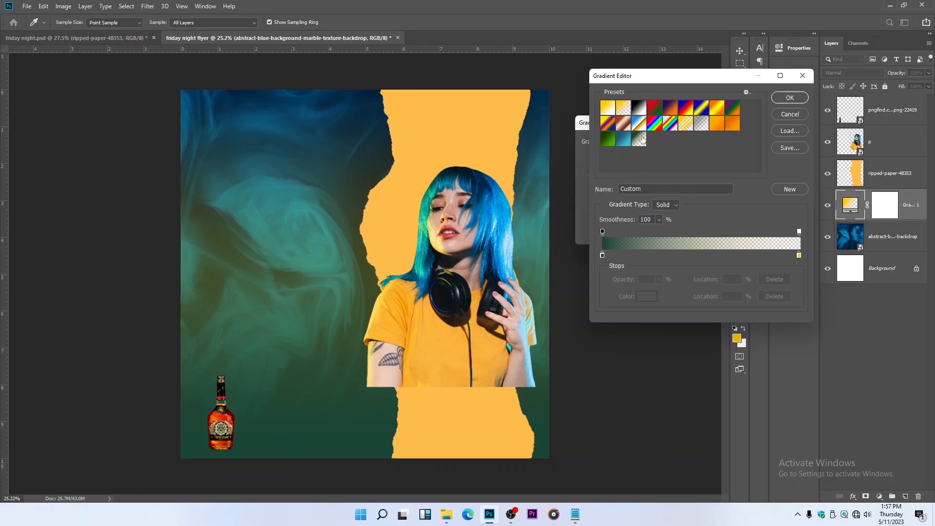
left_click(623, 106)
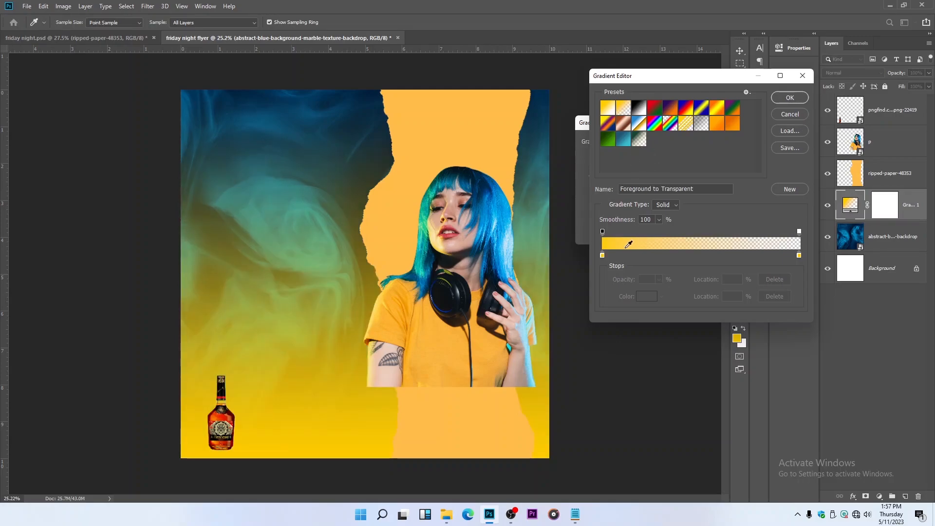
Set the gradient's starting colour stop to dark green 017823
left_click(603, 255)
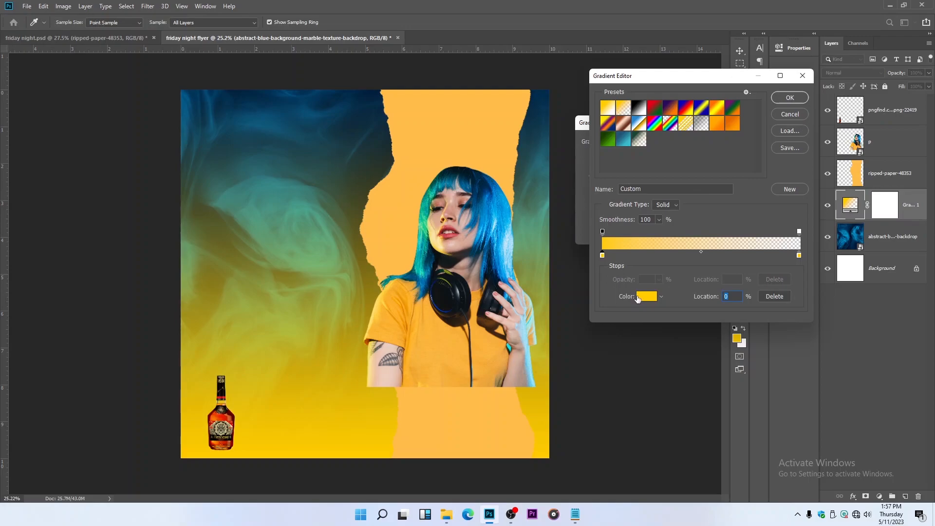
left_click(638, 296)
left_click(268, 188)
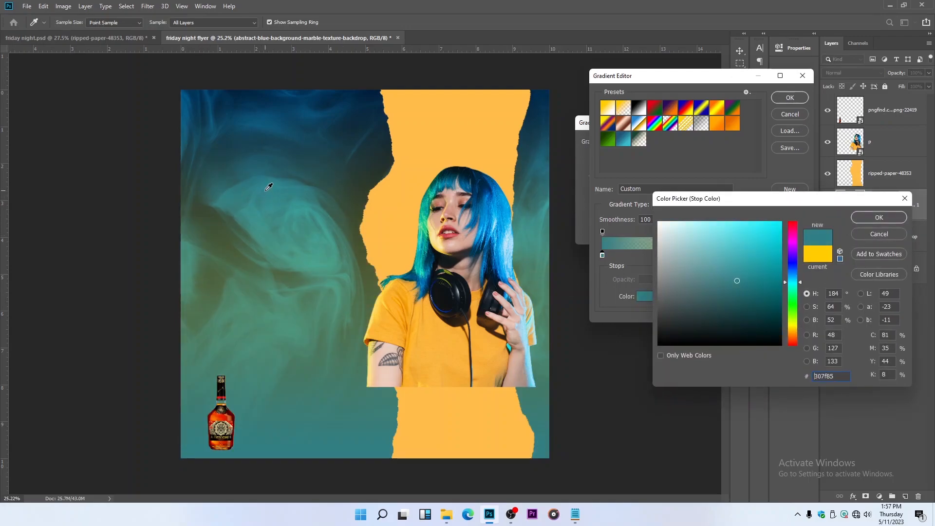
left_click_drag(731, 274, 779, 259)
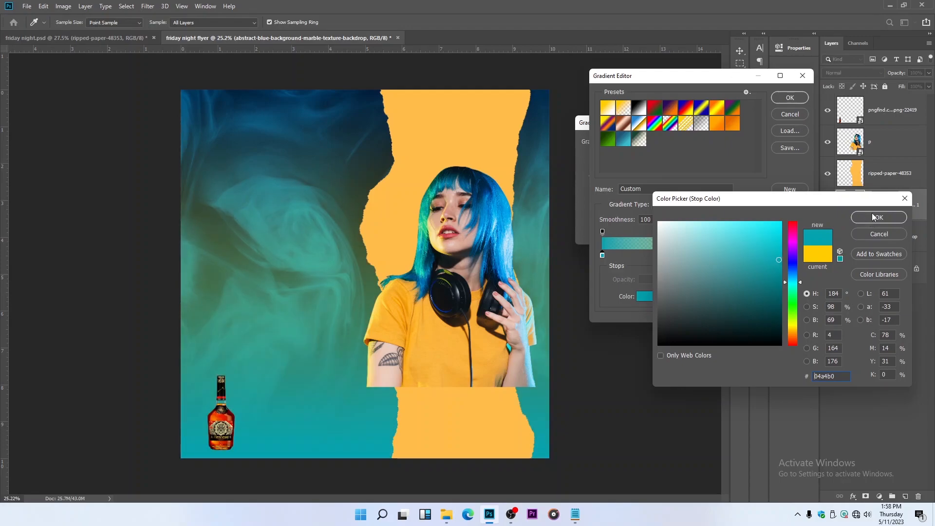
left_click(794, 298)
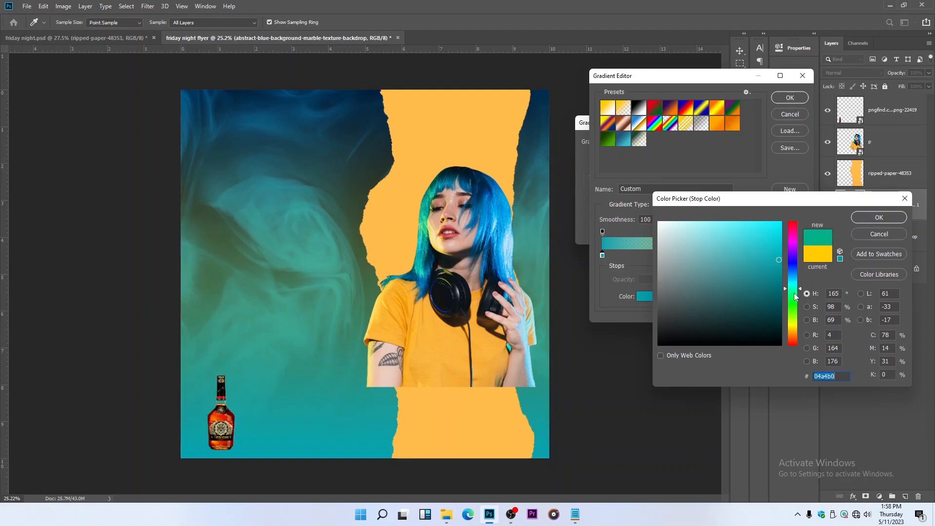
left_click(781, 280)
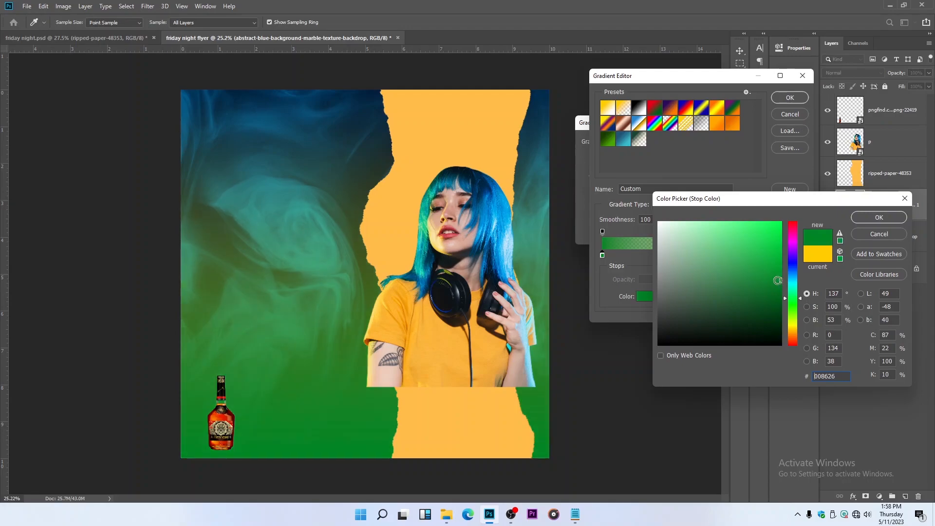
left_click_drag(780, 280, 781, 287)
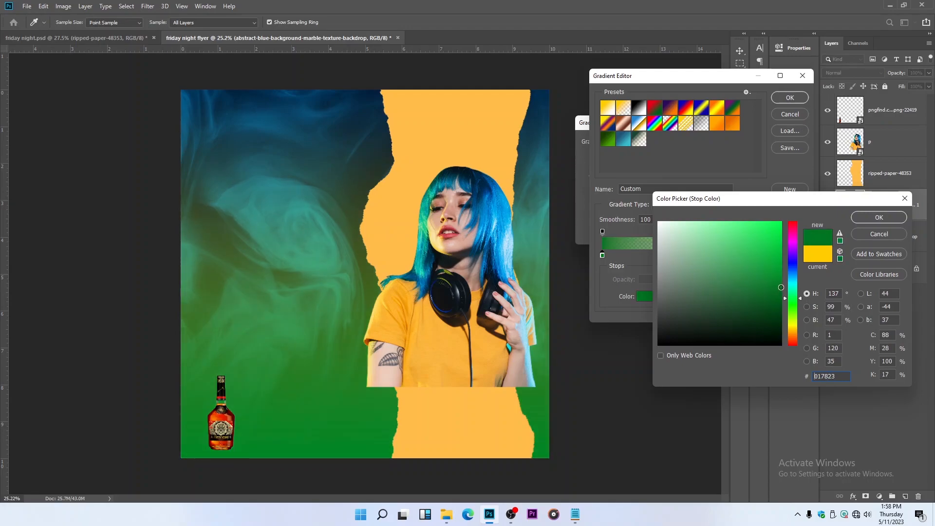
left_click(868, 218)
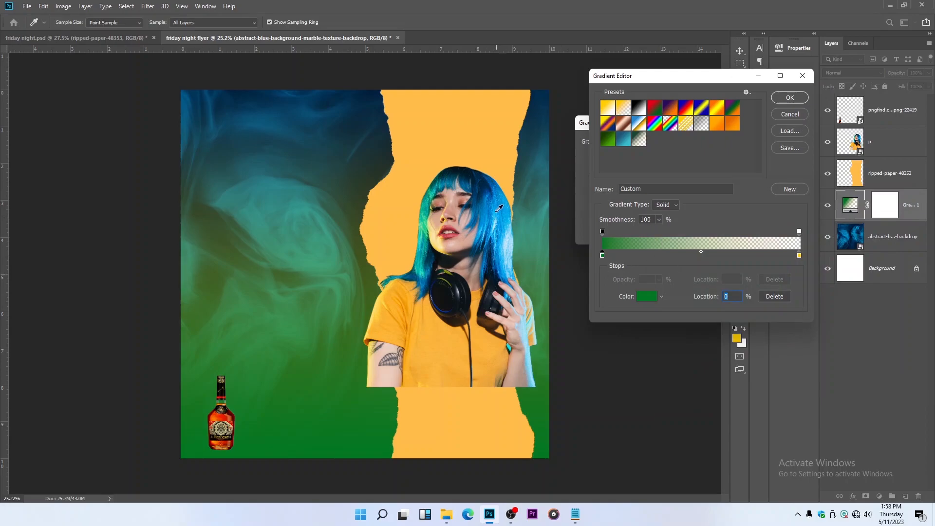
Rotate the gradient fill to an angle of -0.13° and shift it toward the canvas's left side
left_click(789, 98)
left_click_drag(621, 174, 627, 178)
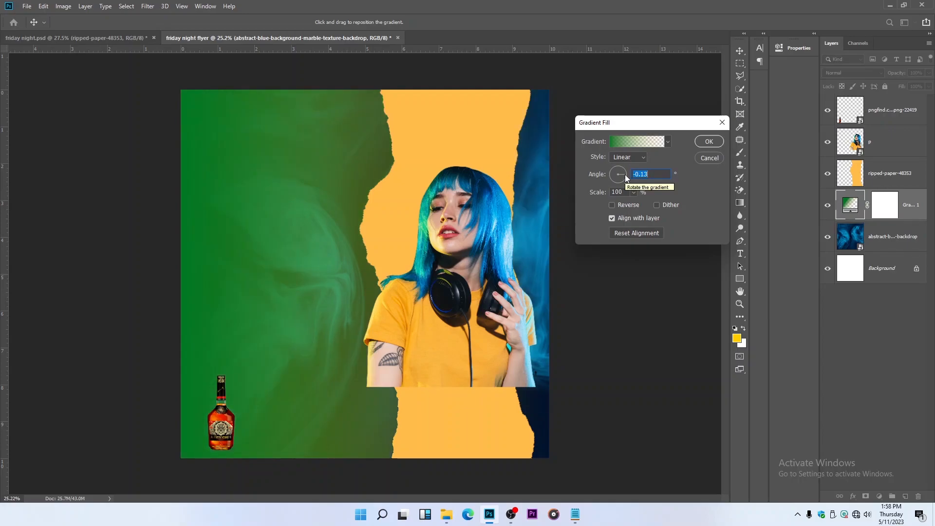
left_click_drag(439, 214, 327, 215)
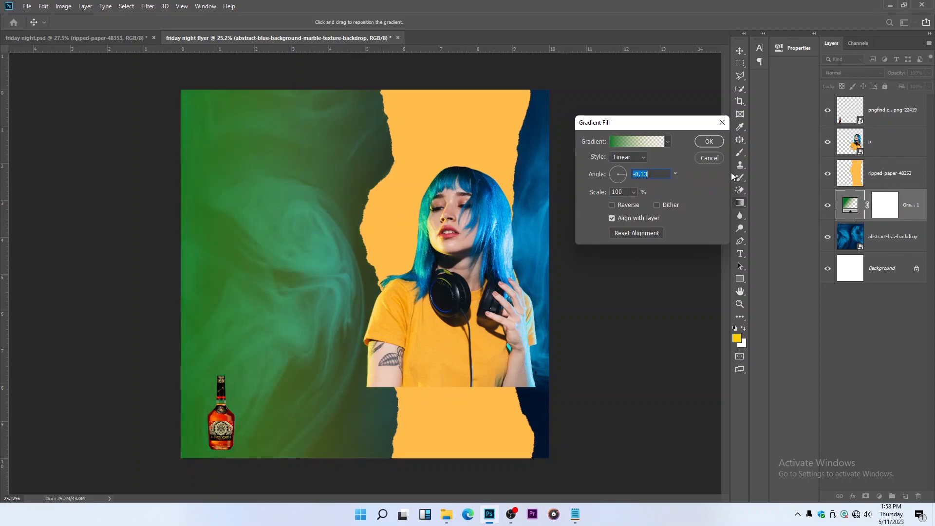
left_click(716, 142)
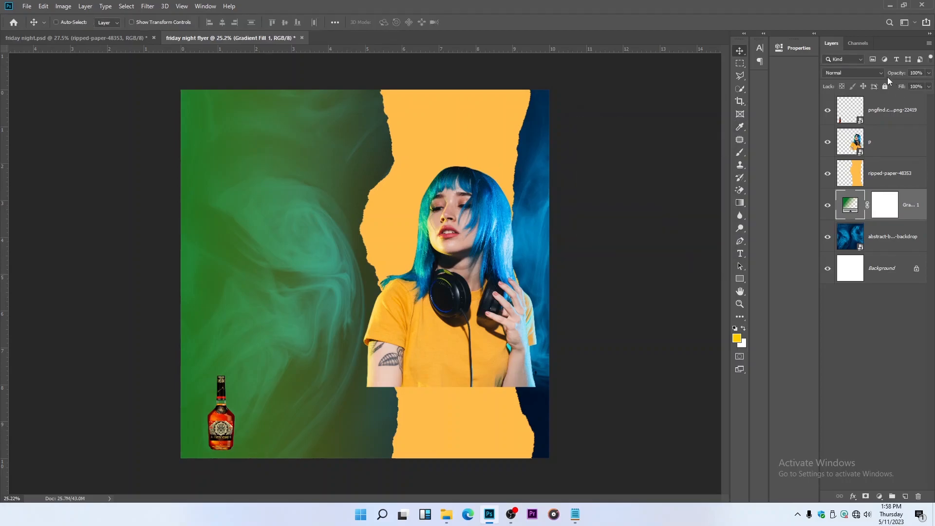
Compare blend modes on the green gradient fill layer and set it to Overlay
left_click(835, 74)
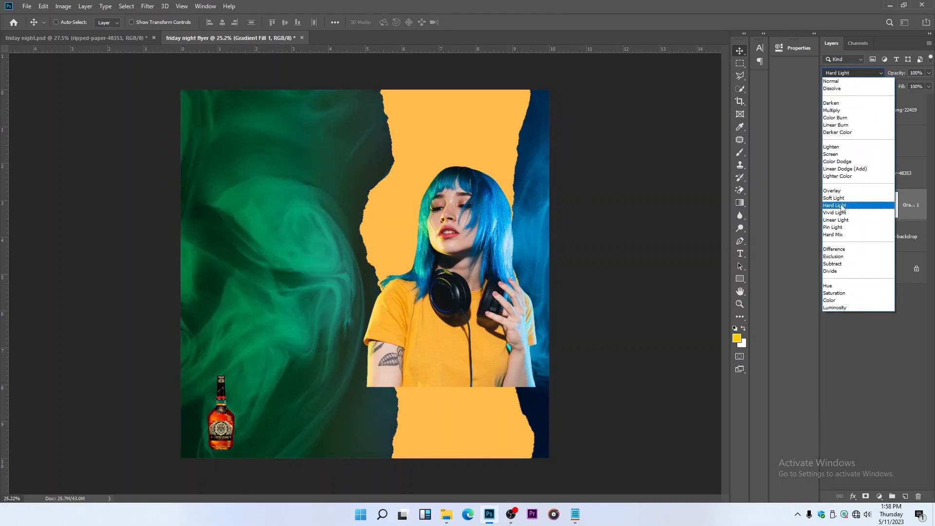
left_click(842, 166)
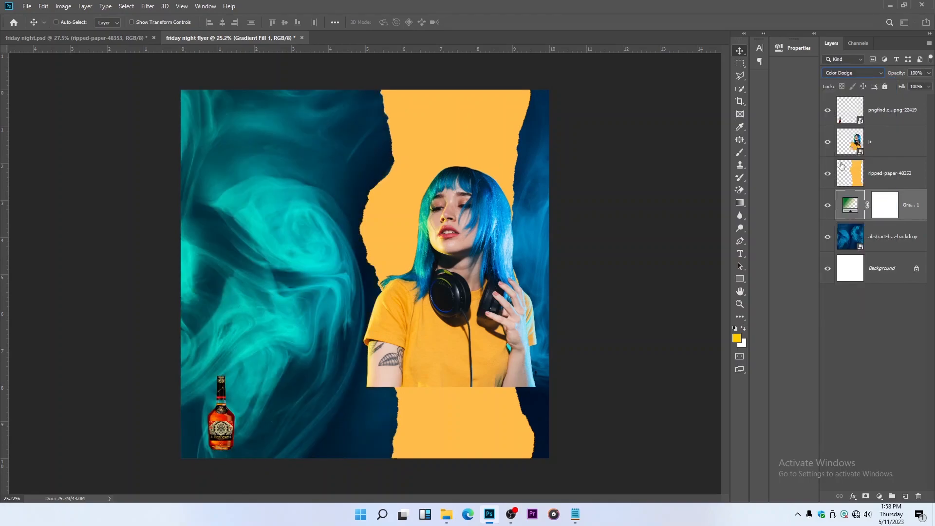
left_click(838, 73)
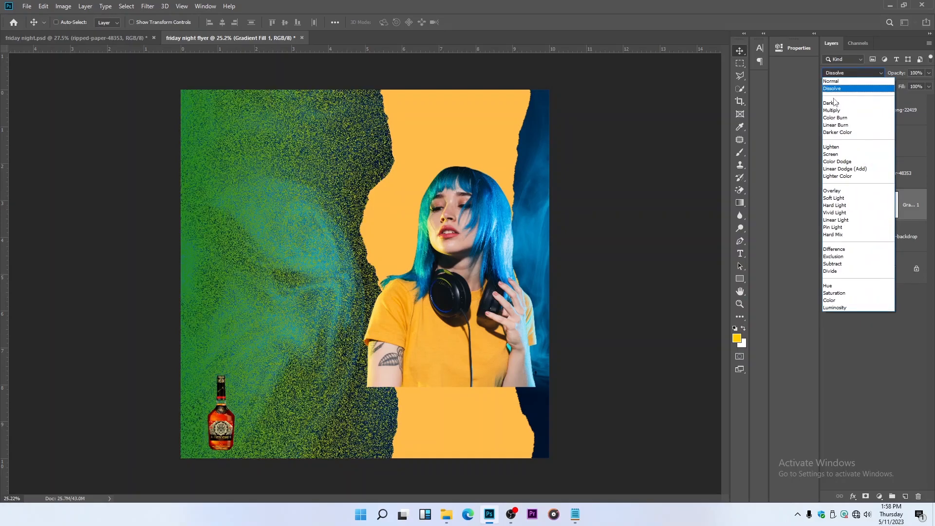
key("Down")
key("Down")
key("Down")
key("Down")
key("Down")
key("Down")
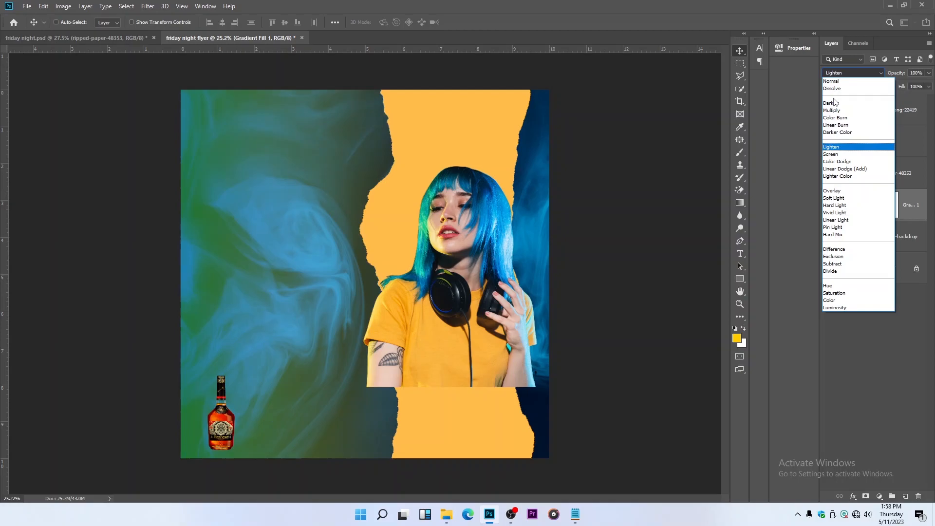
key("Down")
key("Down")
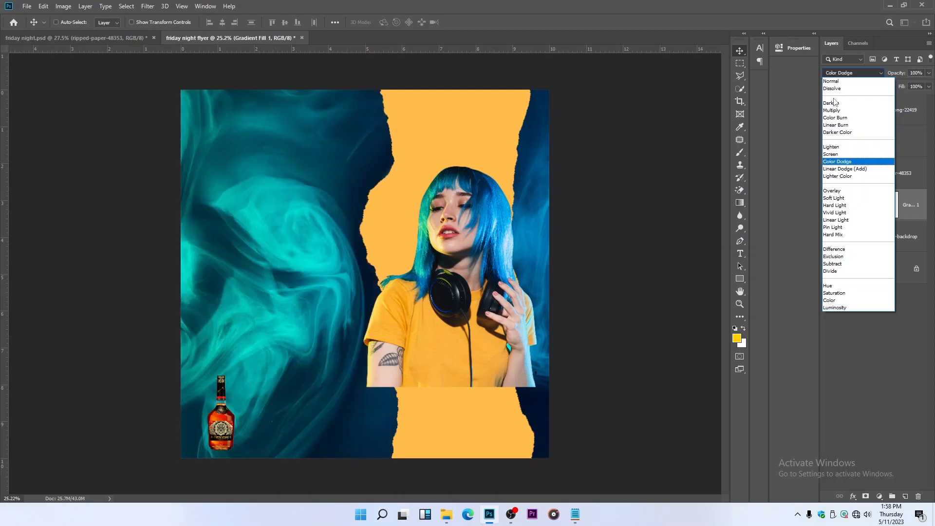
key("Down")
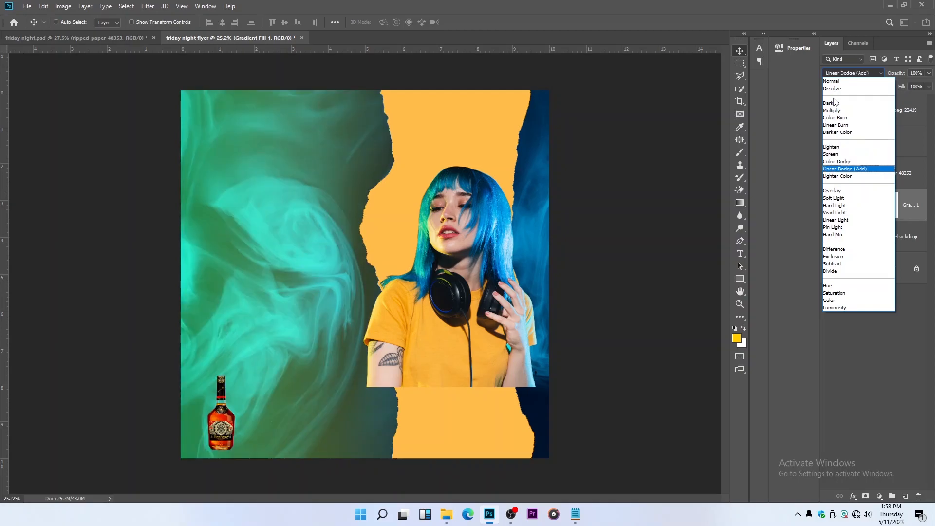
key("Down")
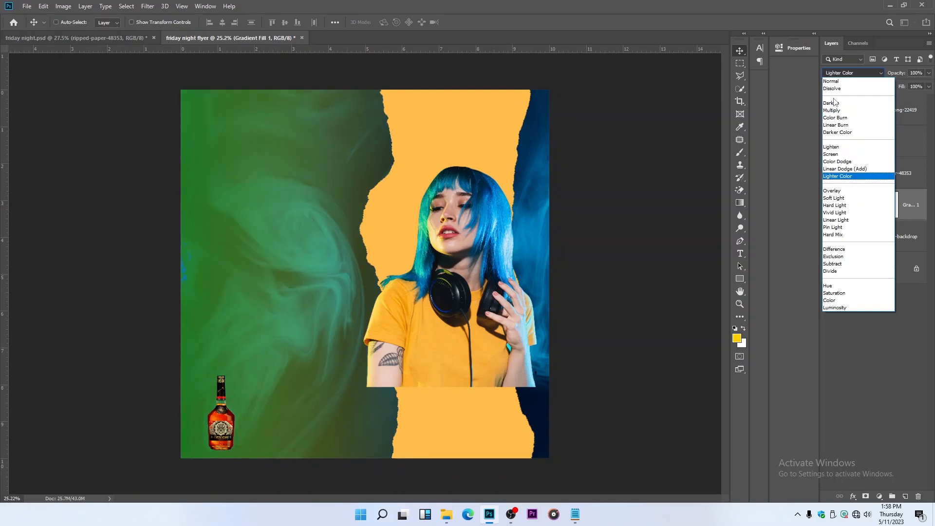
key("Down")
key("Down")
key("Up")
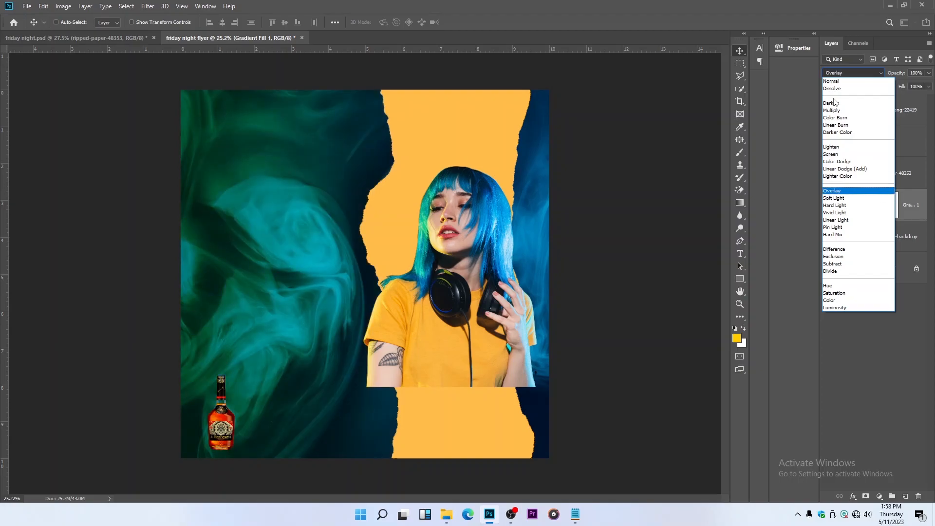
key("Down")
key("Down")
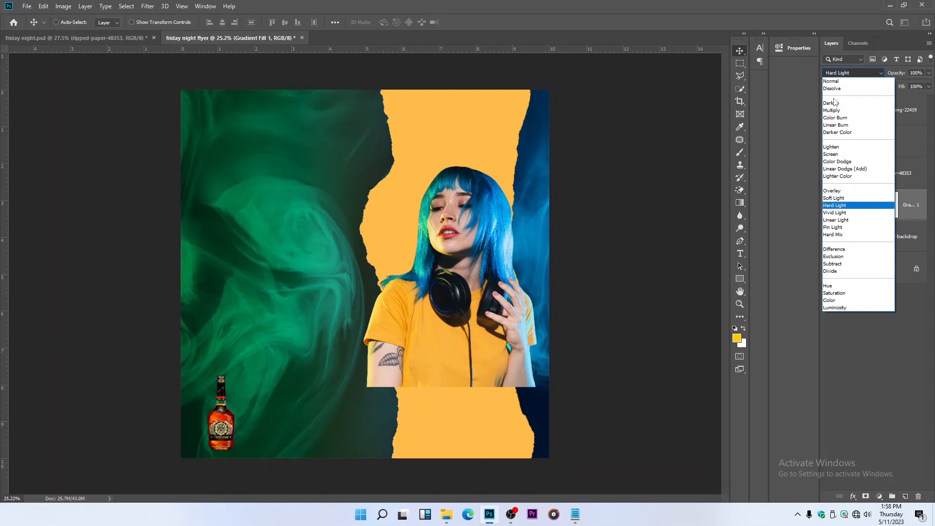
key("Down")
key("Down")
key("Down")
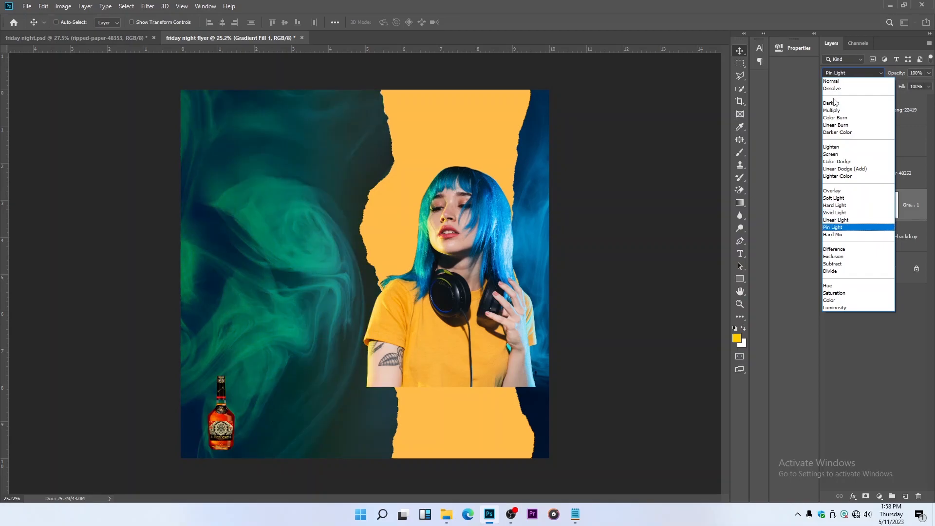
key("Down")
key("Down")
key("Down")
key("Down")
key("Down")
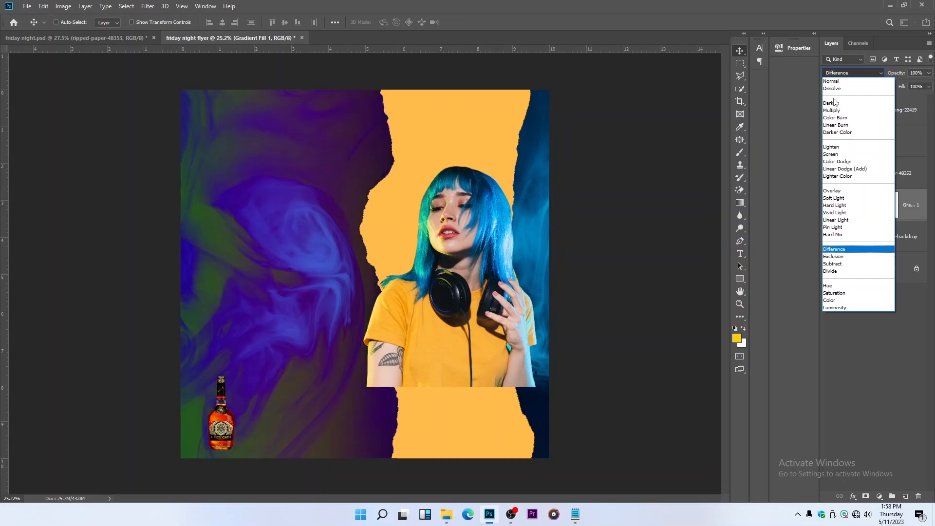
key("Down")
key("Down")
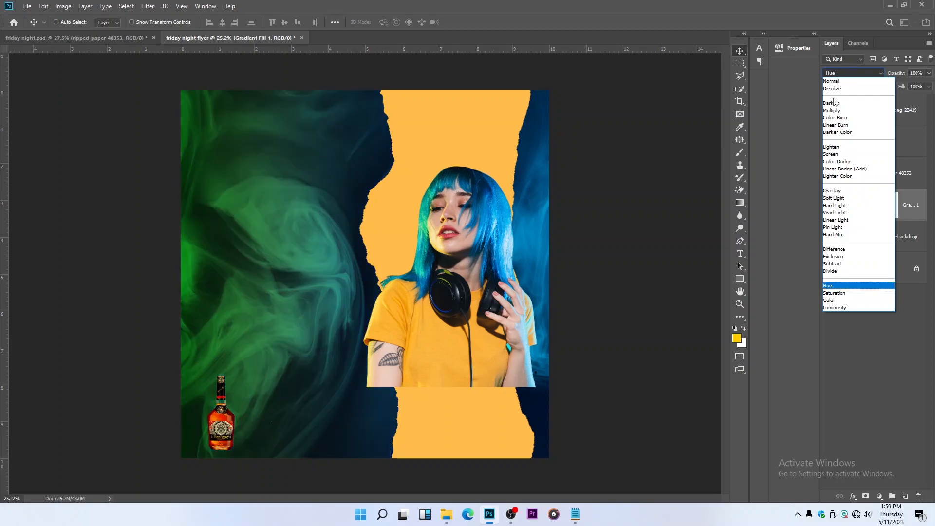
key("Up")
key("Down")
key("Down")
key("Down")
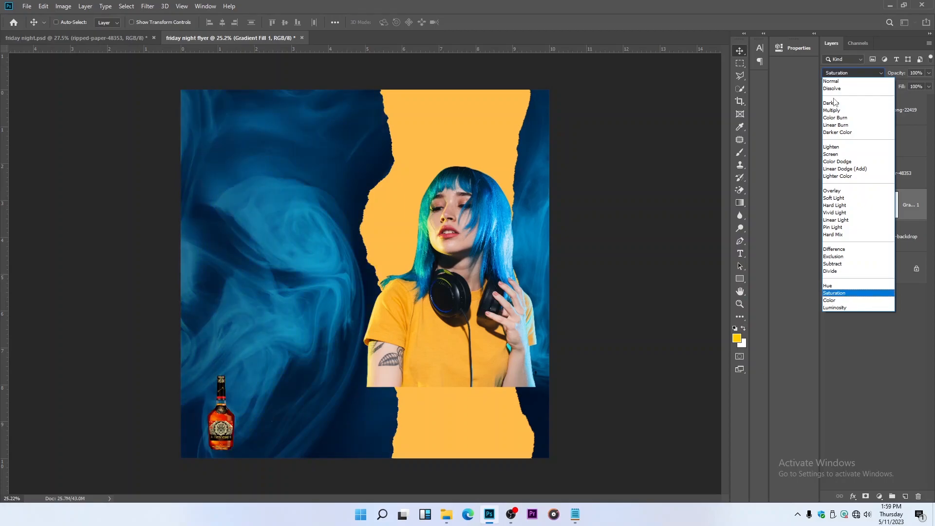
key("Up")
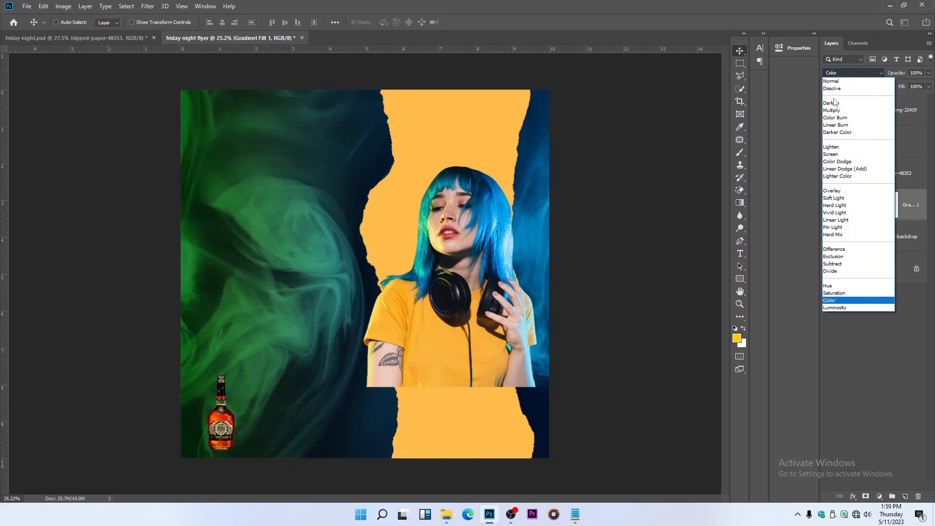
key("Down")
key("Up")
key("Up")
key("Up")
key("Up")
key("Up")
key("Up")
key("Up")
key("Up")
key("Up")
key("Up")
key("Up")
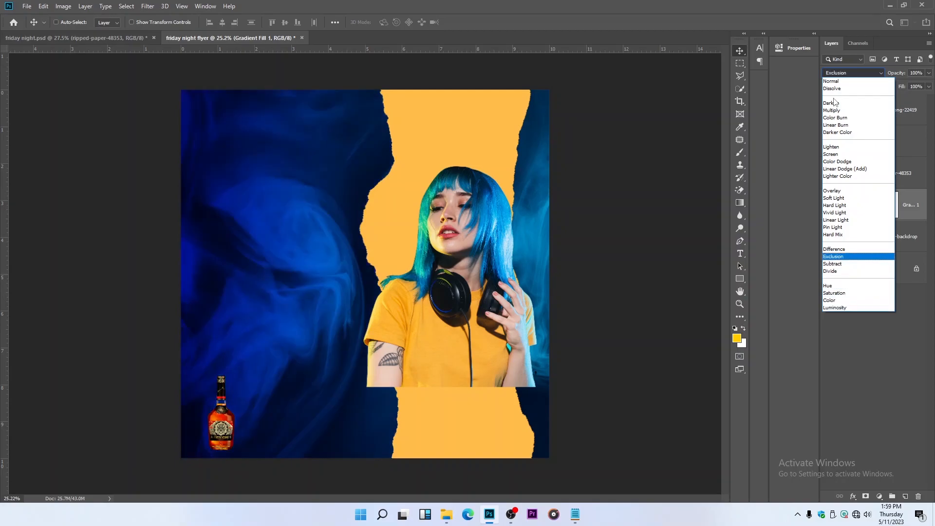
key("Up")
key("Up")
key("Up")
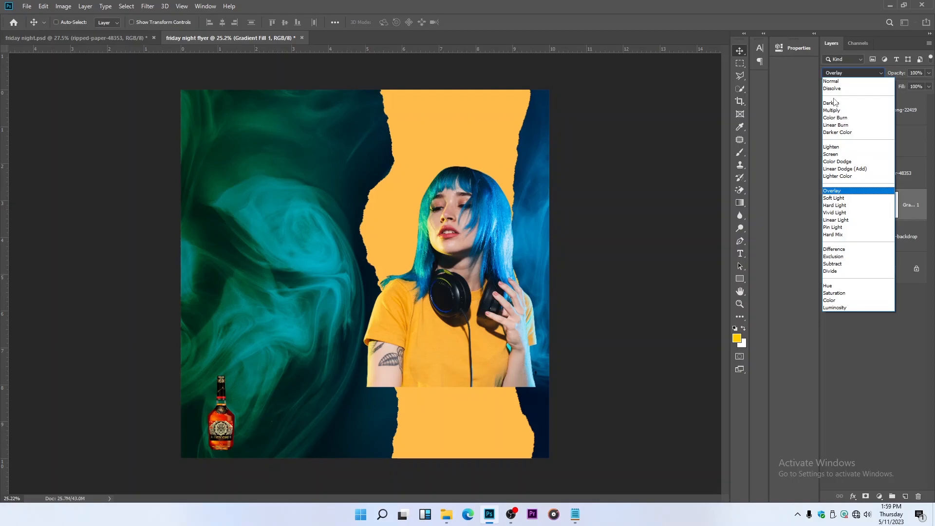
key("Return")
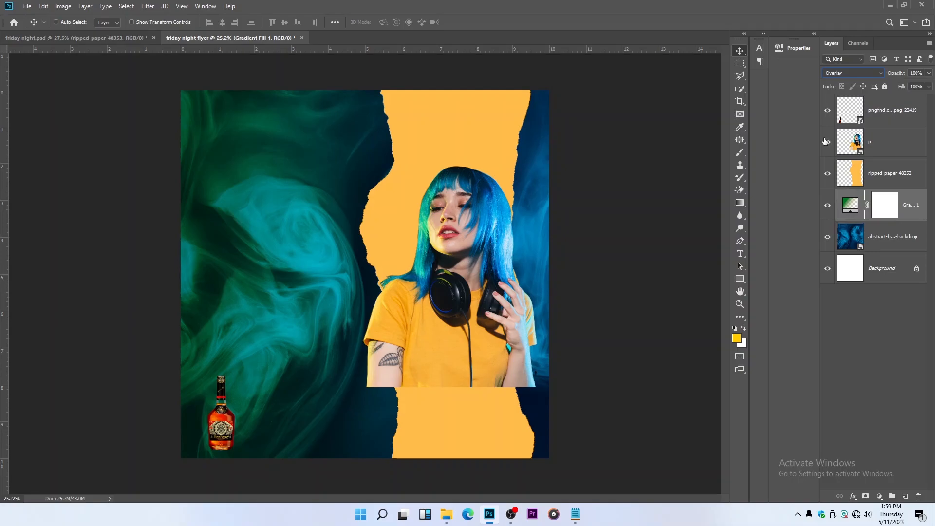
Hide the bottle and woman layers and shift the ripped-paper-48353 layer slightly to the right
left_click(828, 110)
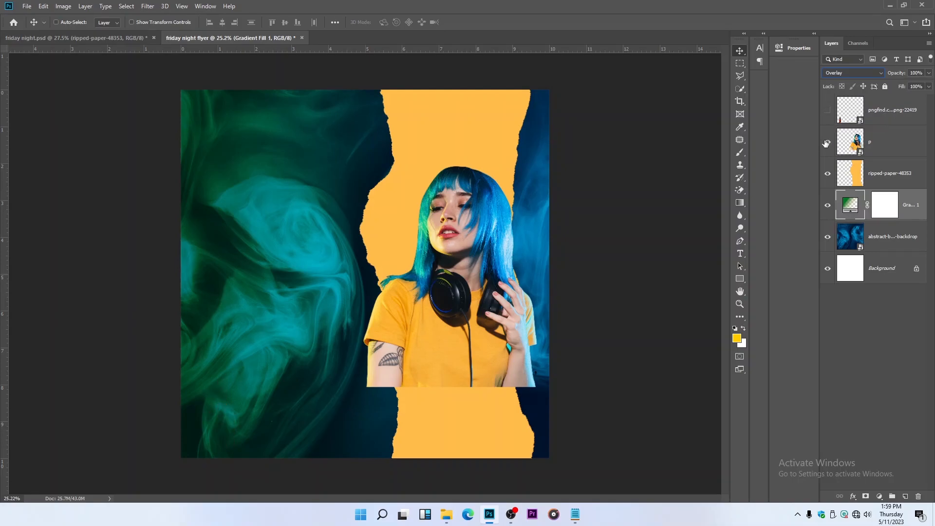
left_click(827, 142)
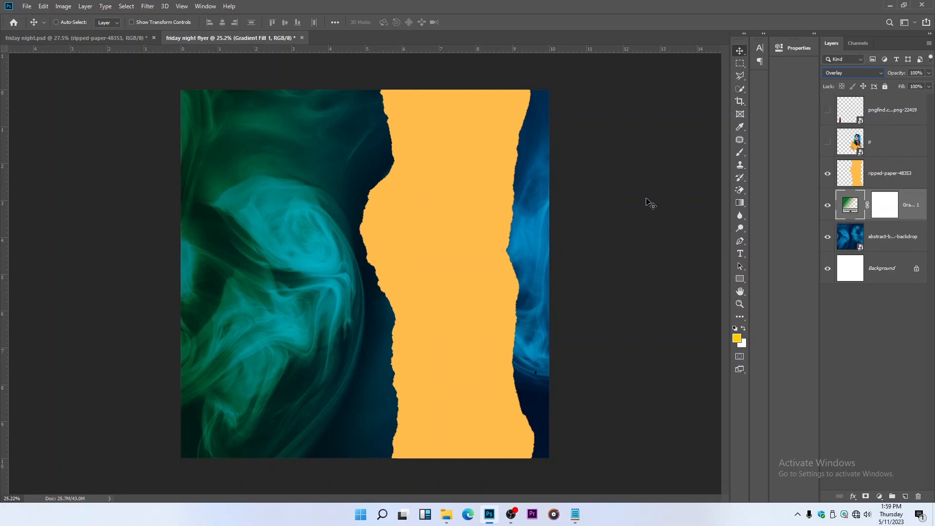
left_click(904, 172)
left_click_drag(426, 163, 436, 162)
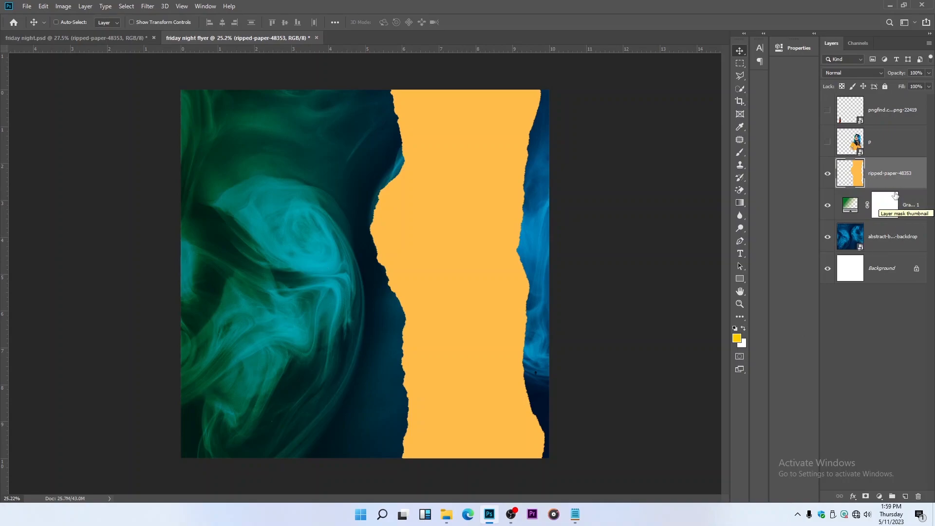
Apply a Motion Blur with a 0° angle and 187 px distance to the abstract backdrop layer
left_click(895, 237)
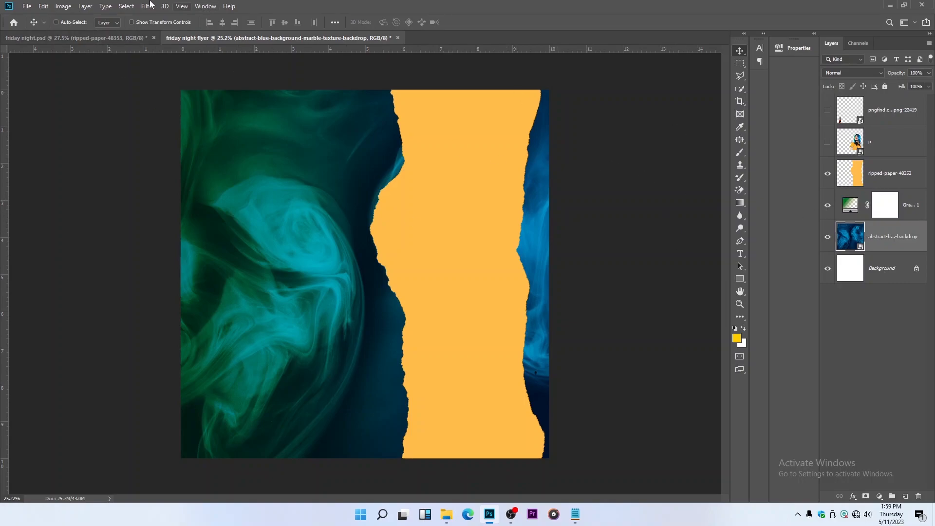
left_click(145, 6)
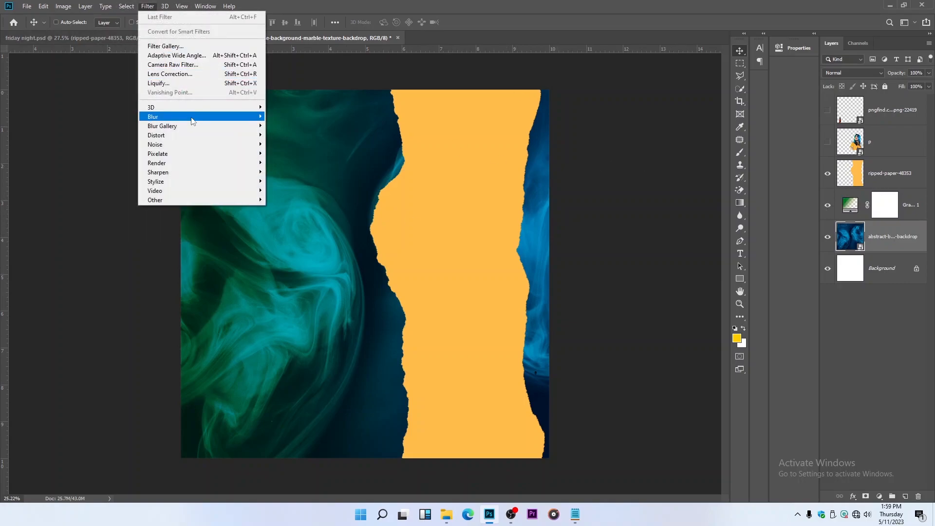
mouse_move(193, 118)
left_click(302, 172)
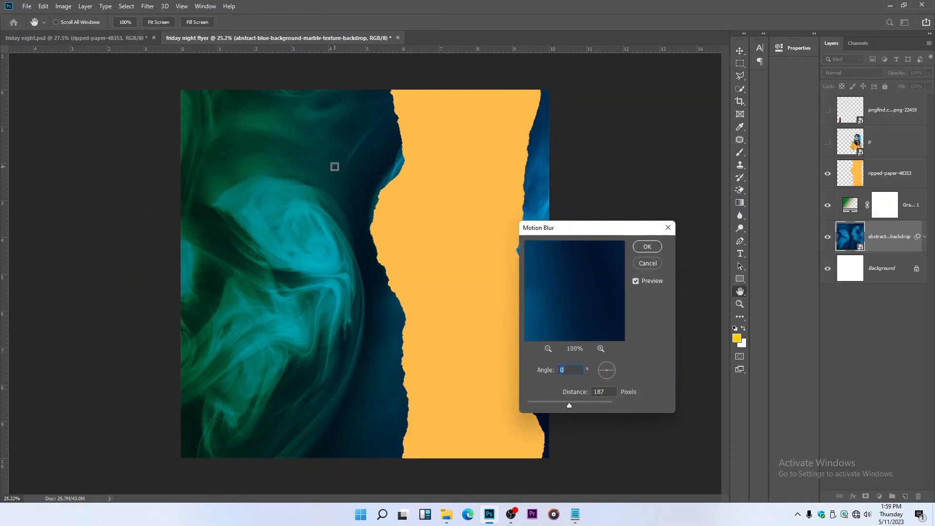
left_click_drag(574, 232, 663, 136)
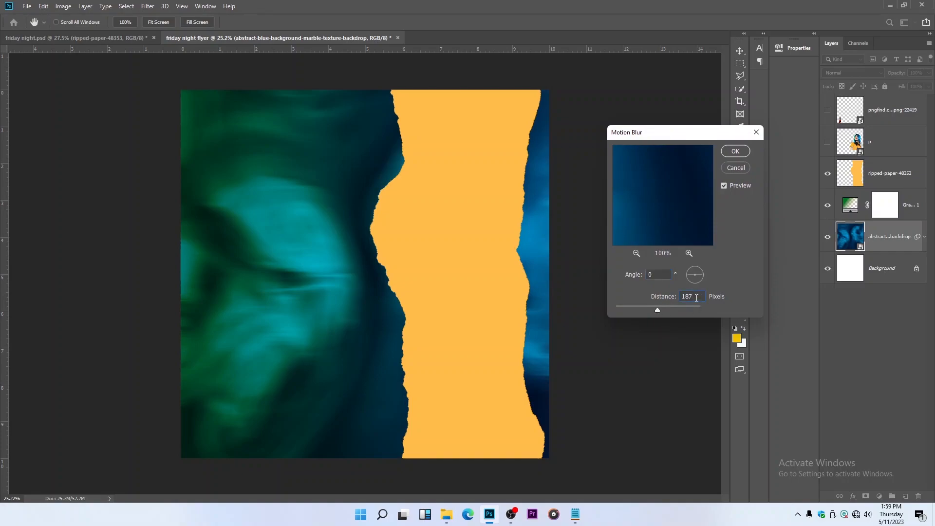
left_click(726, 150)
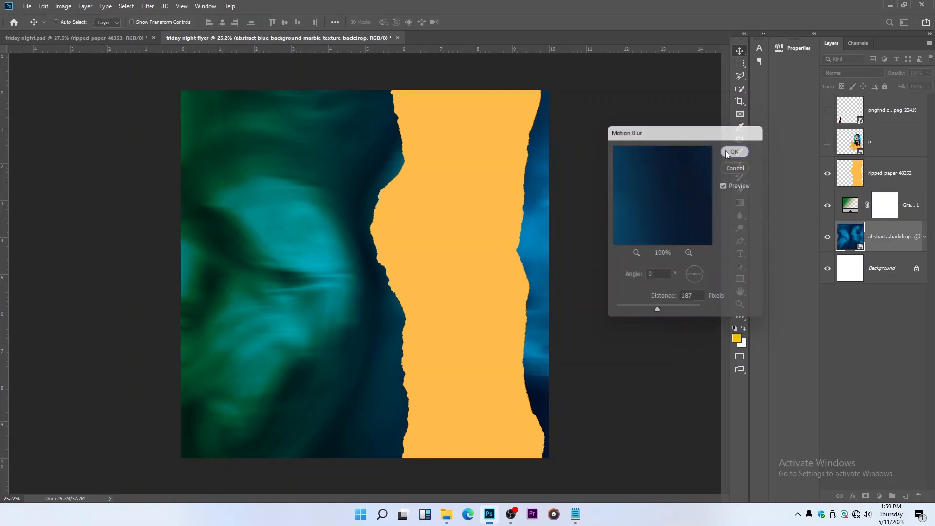
Stamp the visible layers into a new layer above ripped-paper-48353 and set its Camera Raw clarity to +33
left_click(881, 185)
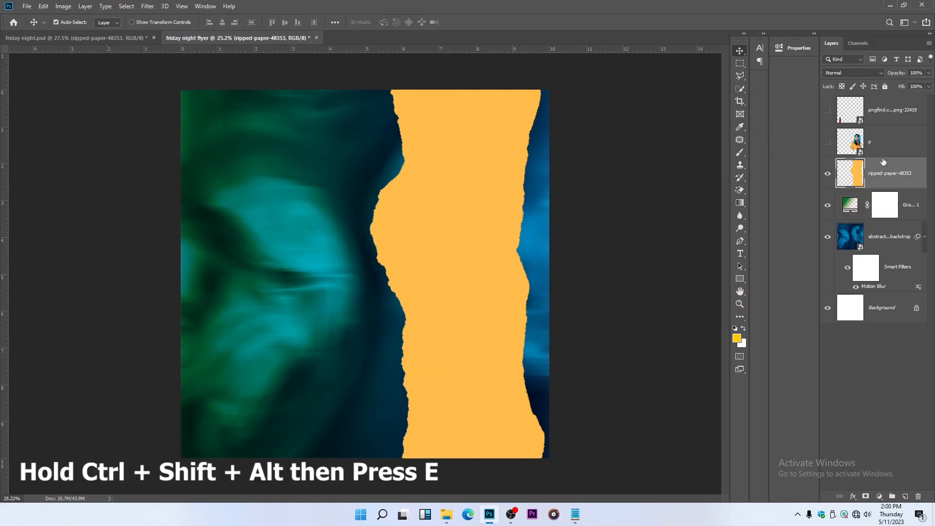
key("ctrl+shift+alt+e")
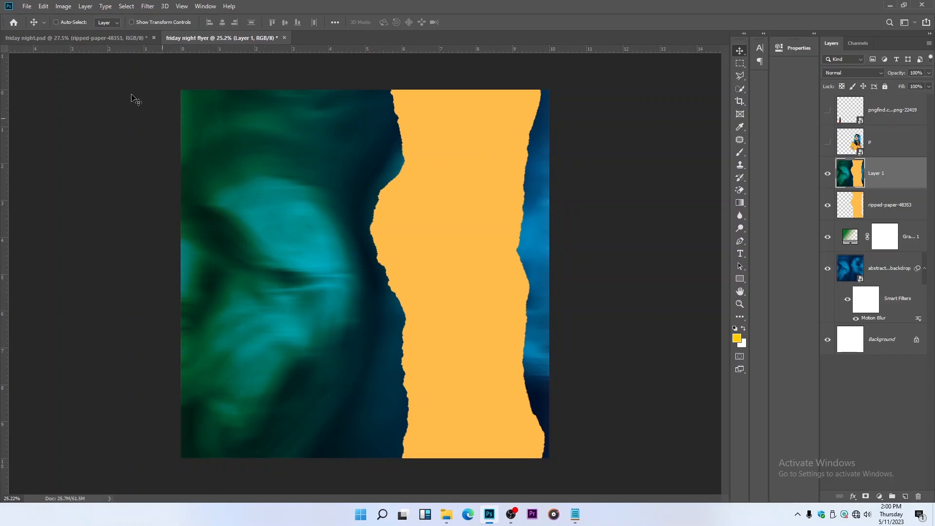
left_click(147, 4)
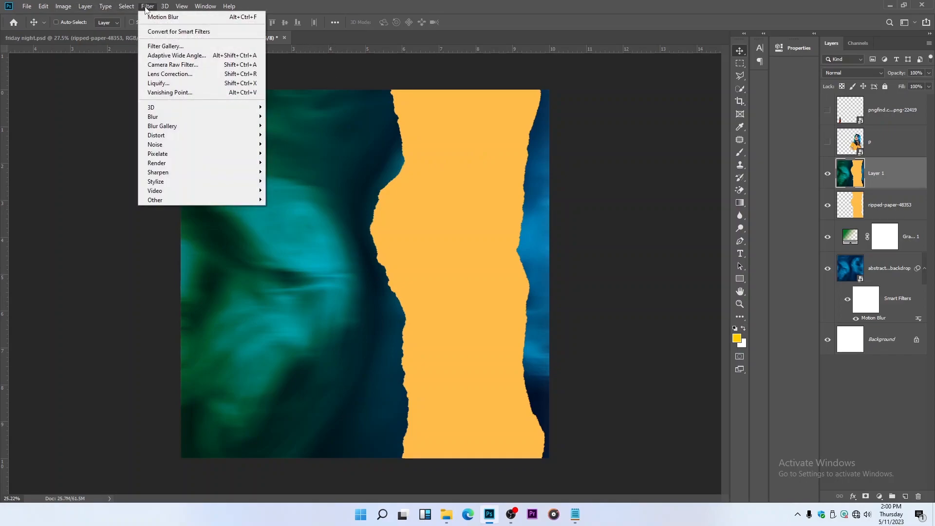
left_click(185, 65)
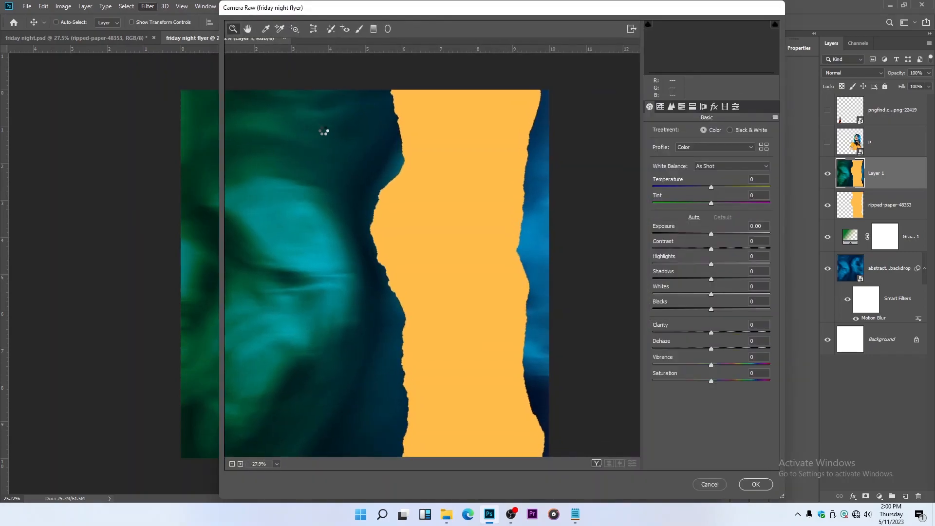
left_click_drag(711, 333, 730, 334)
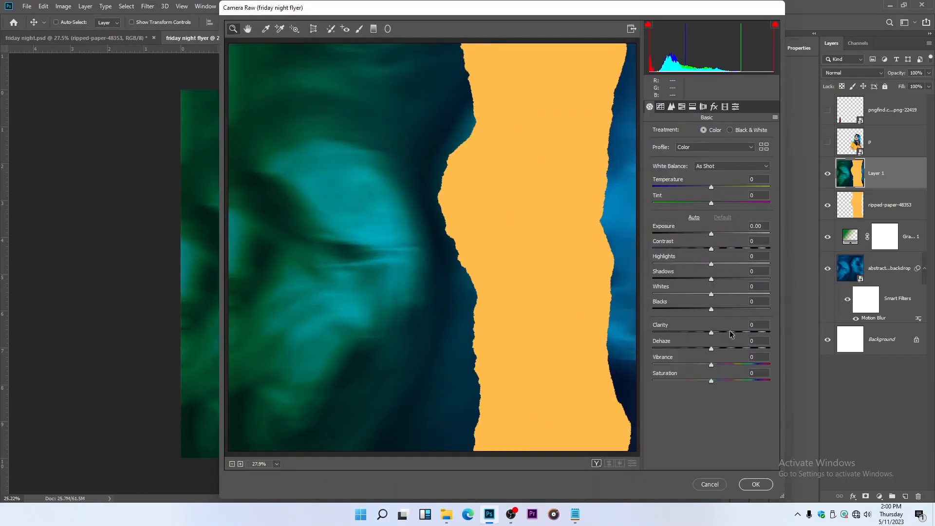
Set the Camera Raw saturation of aquas to +40, blues to +43 and oranges to +48
left_click(684, 108)
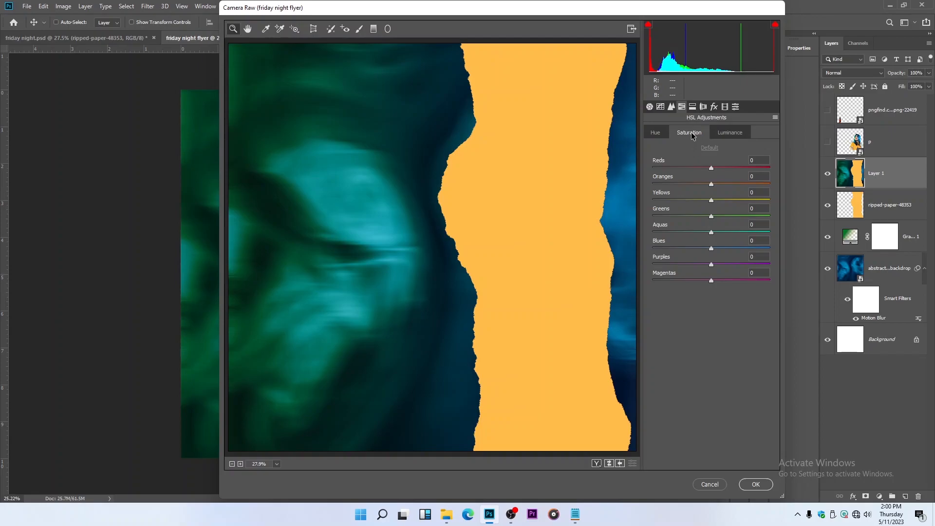
left_click(735, 231)
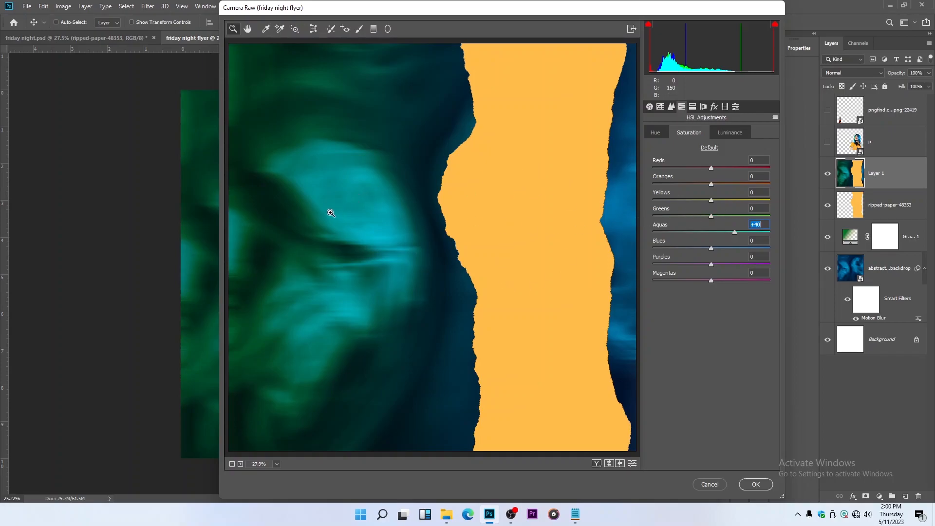
left_click(737, 248)
left_click(738, 184)
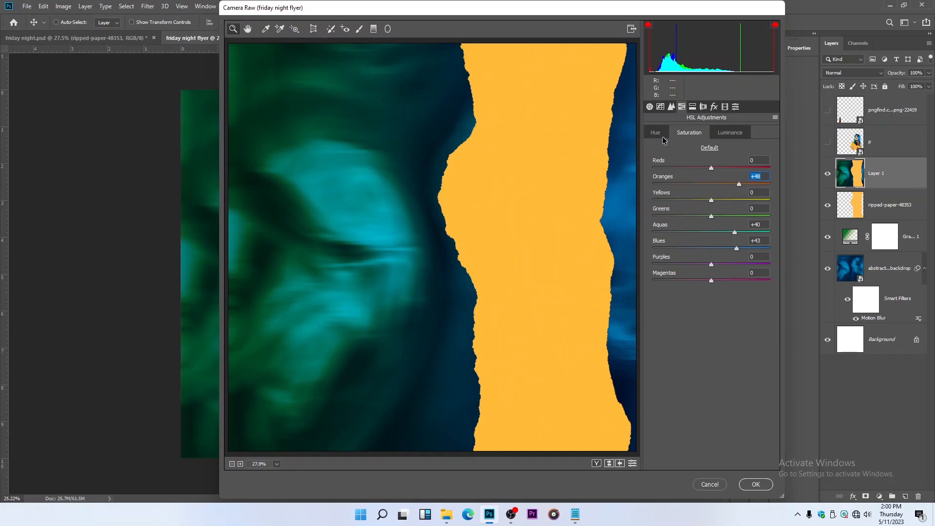
Compare the before and after versions in Camera Raw and apply the filter to the merged layer
left_click(650, 107)
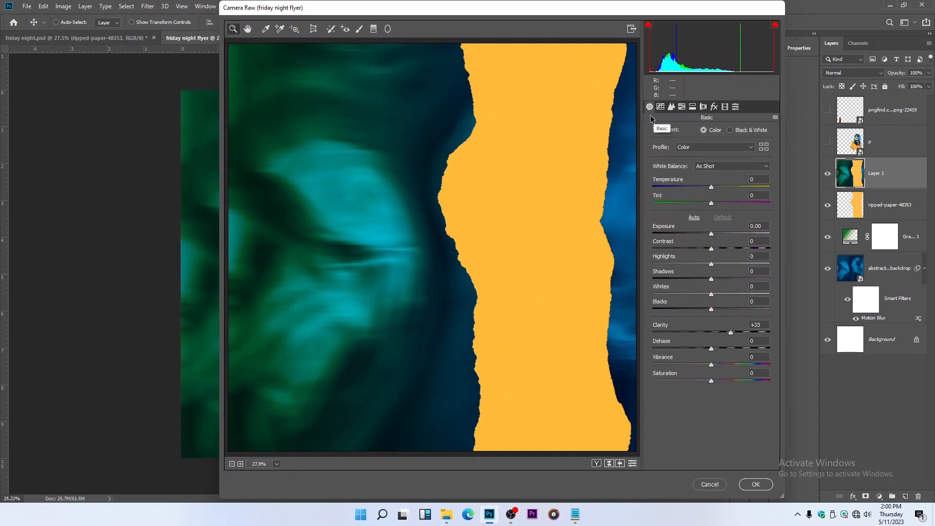
left_click(611, 464)
left_click(611, 463)
left_click(611, 464)
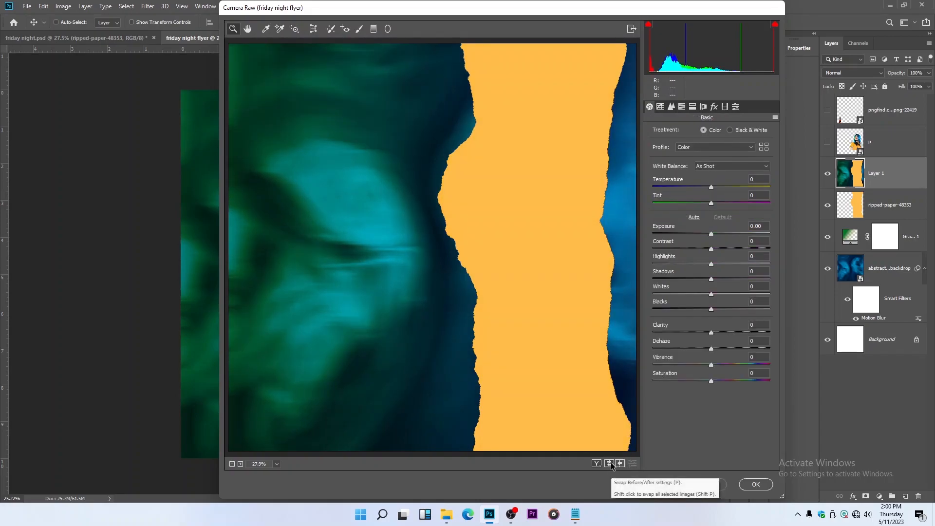
left_click(611, 464)
left_click(756, 484)
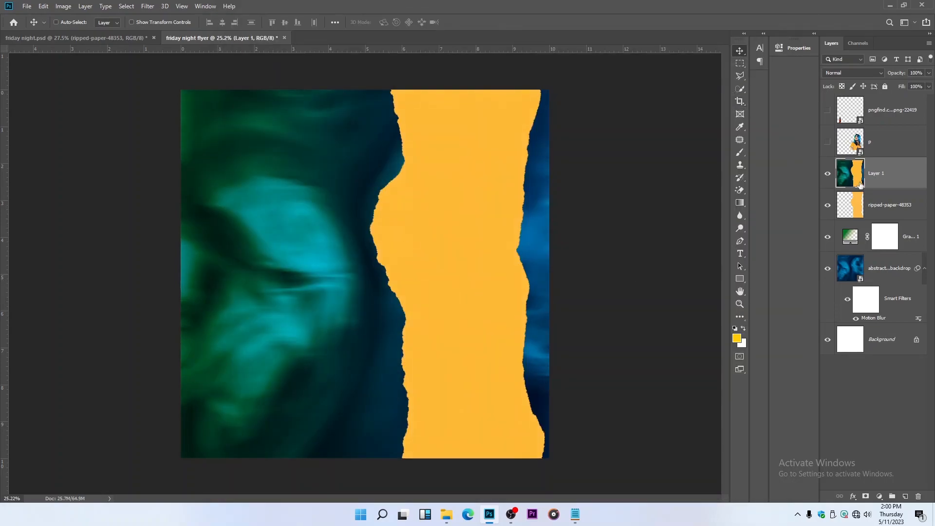
Show the woman layer p, scale it to about 100.5%, and position her near the flyer's lower edge, overlapping the ripped paper
left_click(828, 141)
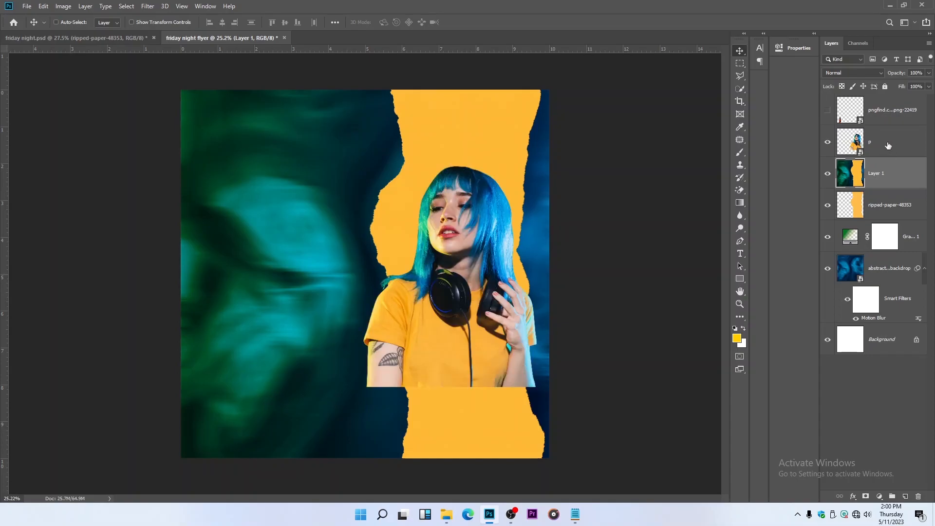
left_click(889, 145)
key("ctrl")
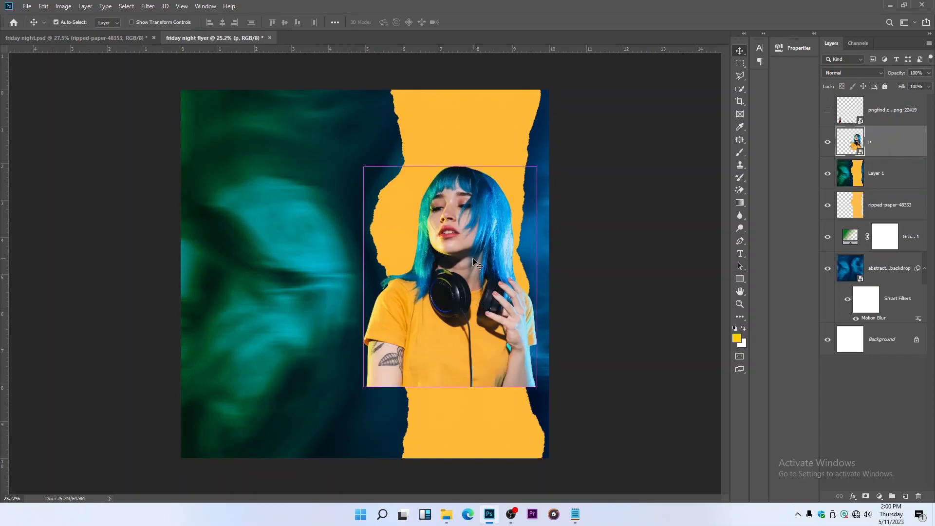
key("ctrl+t")
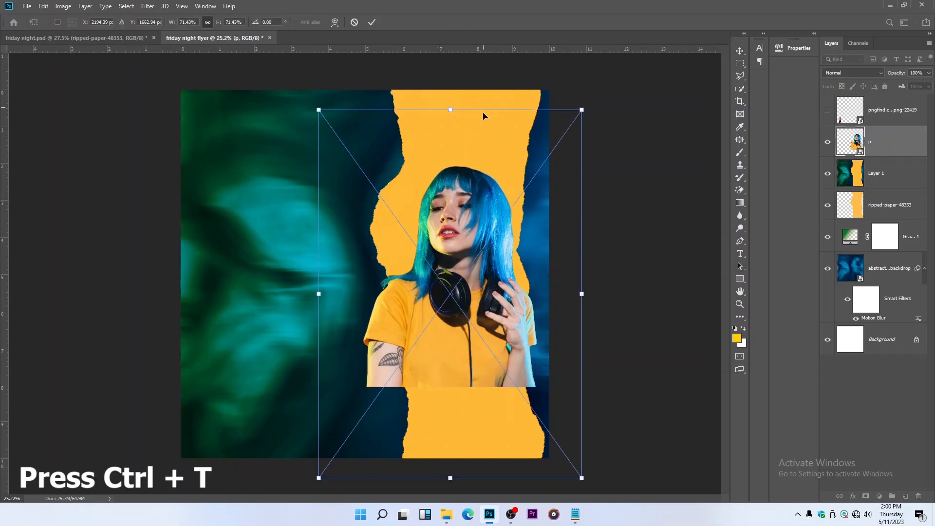
key("ctrl+minus")
left_click_drag(423, 415, 422, 477)
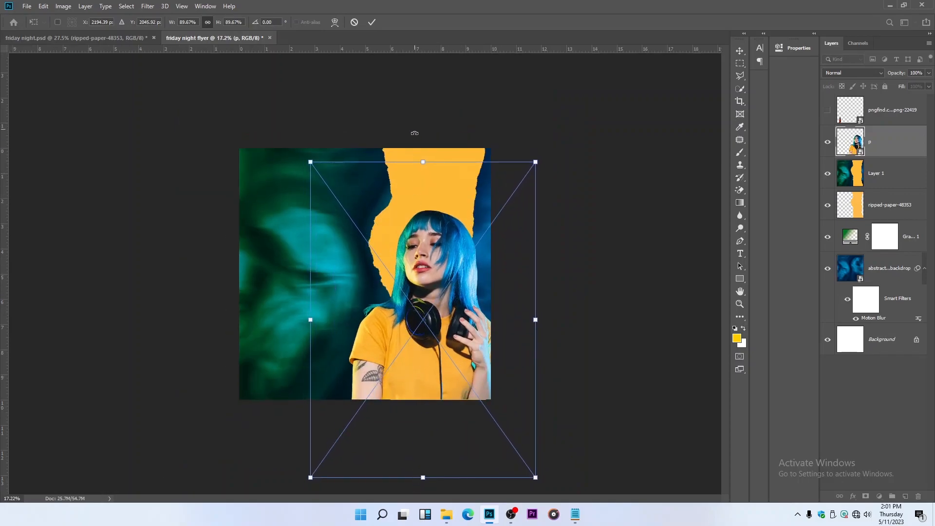
left_click_drag(310, 162, 299, 111)
left_click_drag(392, 224, 391, 226)
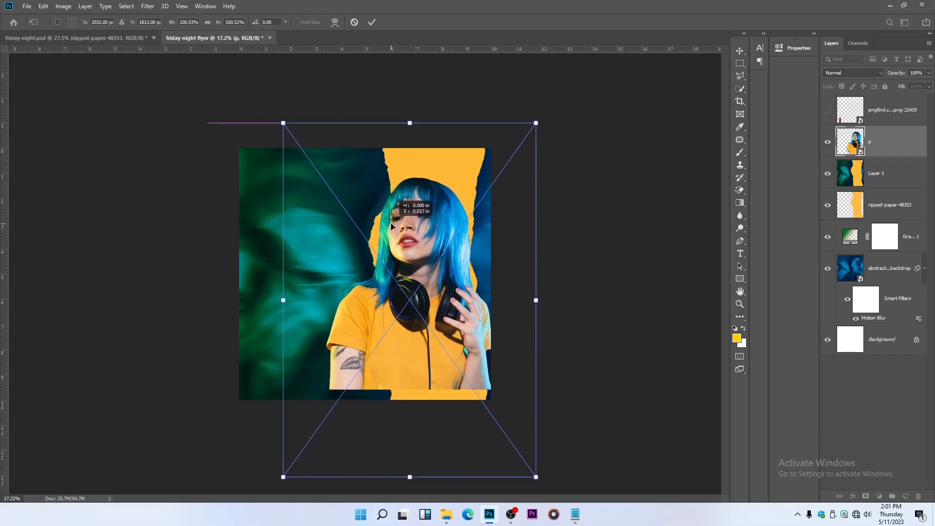
left_click_drag(426, 276, 425, 280)
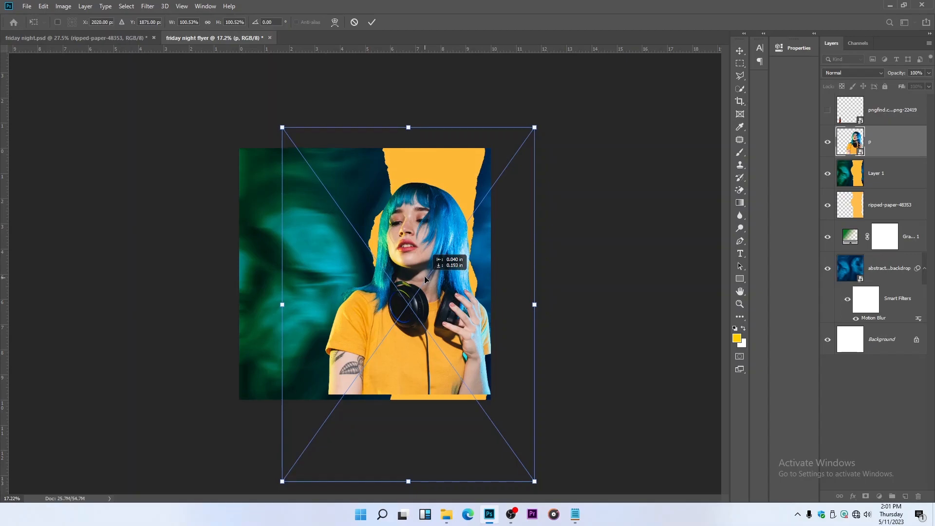
key("Return")
left_click_drag(414, 241, 406, 240)
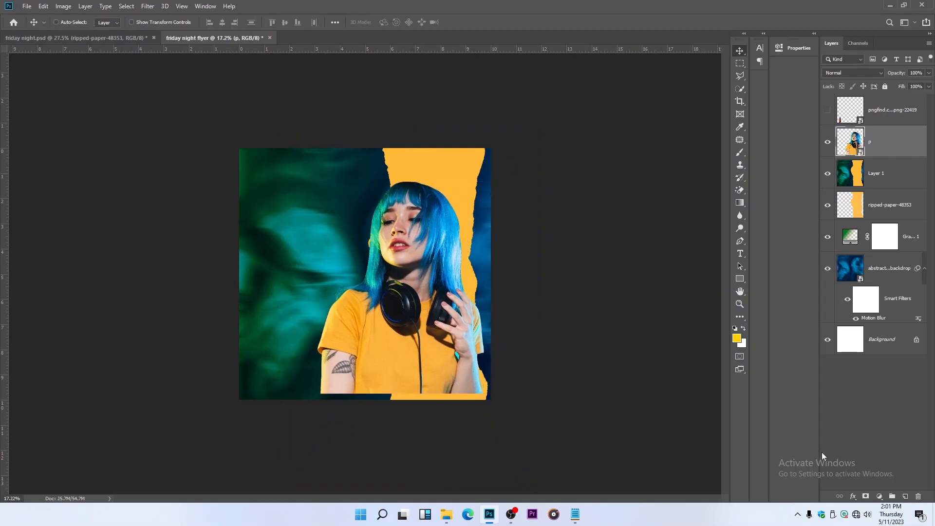
Add a layer mask to the woman layer and fade her cut-off lower edge with a soft black brush sized 1100
left_click(865, 497)
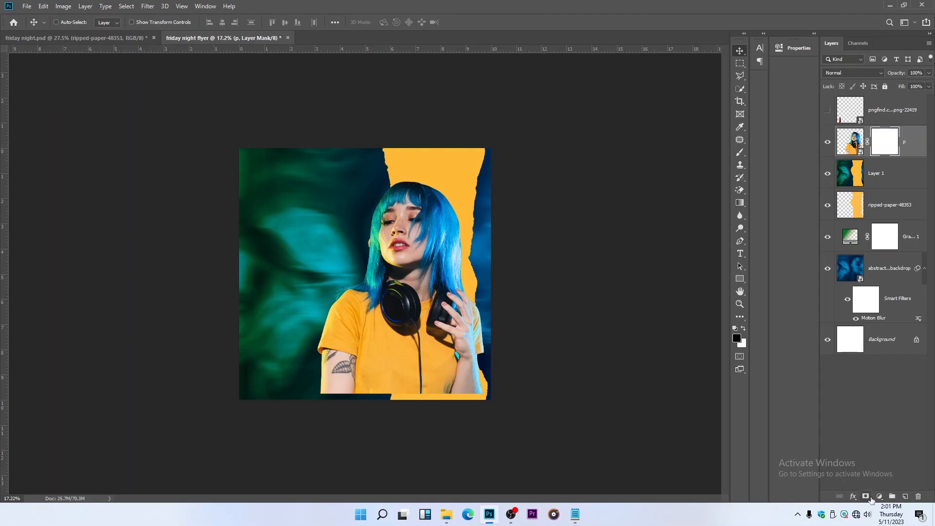
left_click(740, 152)
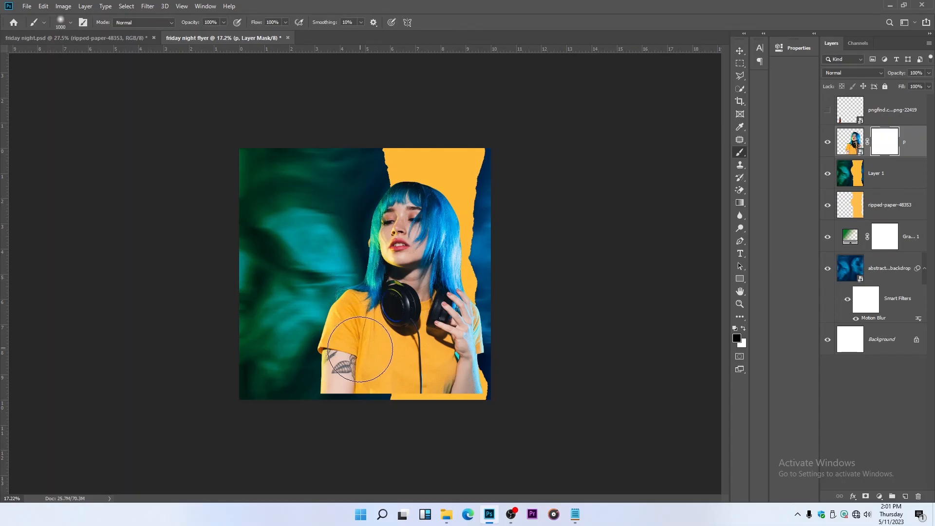
key("bracketright")
key("bracketright")
key("bracketright")
key("bracketleft")
key("bracketleft")
key("bracketright")
key("bracketright")
mouse_move(319, 415)
left_mouse_down()
mouse_move(534, 409)
mouse_move(422, 430)
mouse_move(266, 429)
mouse_move(476, 426)
mouse_move(217, 419)
mouse_move(257, 401)
mouse_move(283, 408)
mouse_move(327, 447)
mouse_move(287, 389)
left_mouse_up()
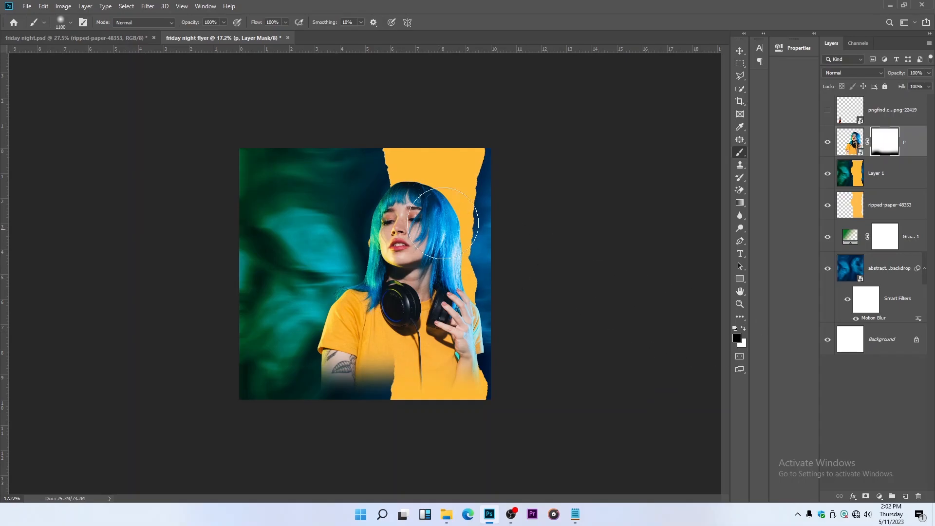
left_click(740, 51)
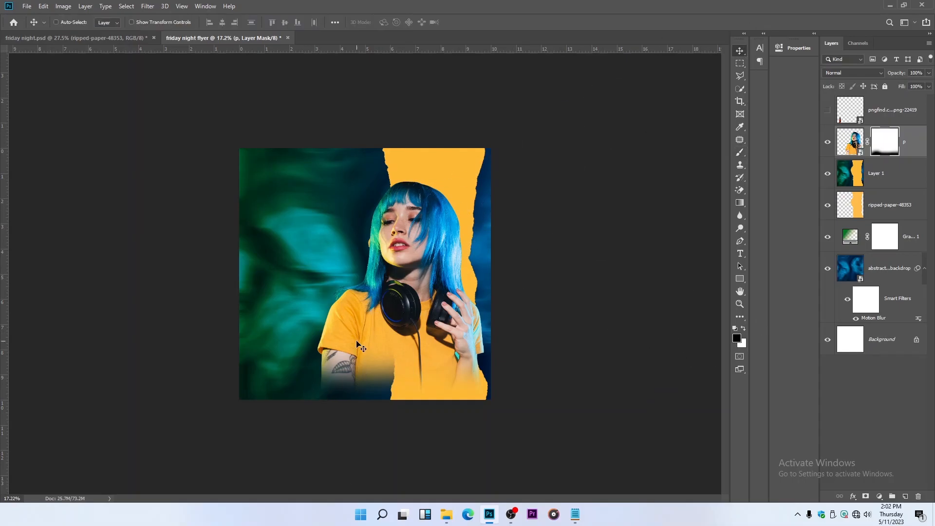
Draw a rectangle of about 3498 × 333 px across the flyer's bottom edge with a black fill and no stroke
key("ctrl+plus")
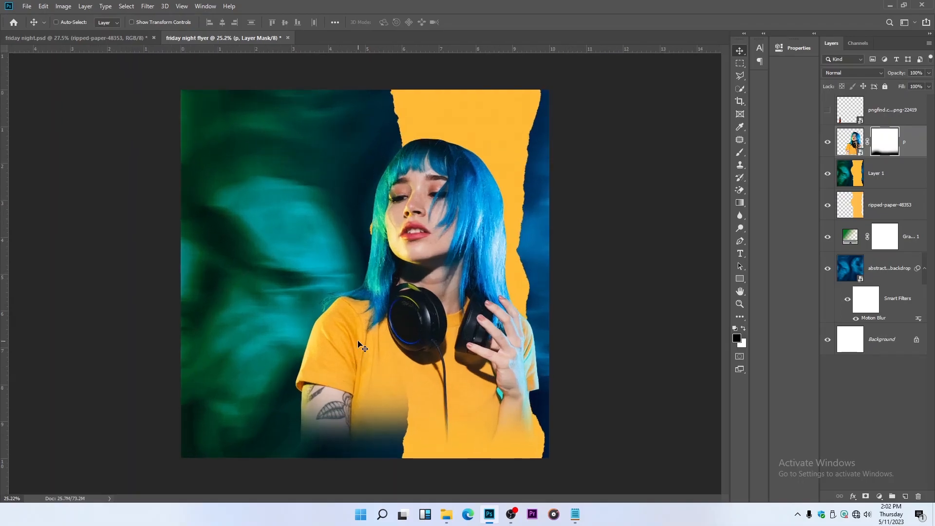
scroll(358, 341, "up", 1)
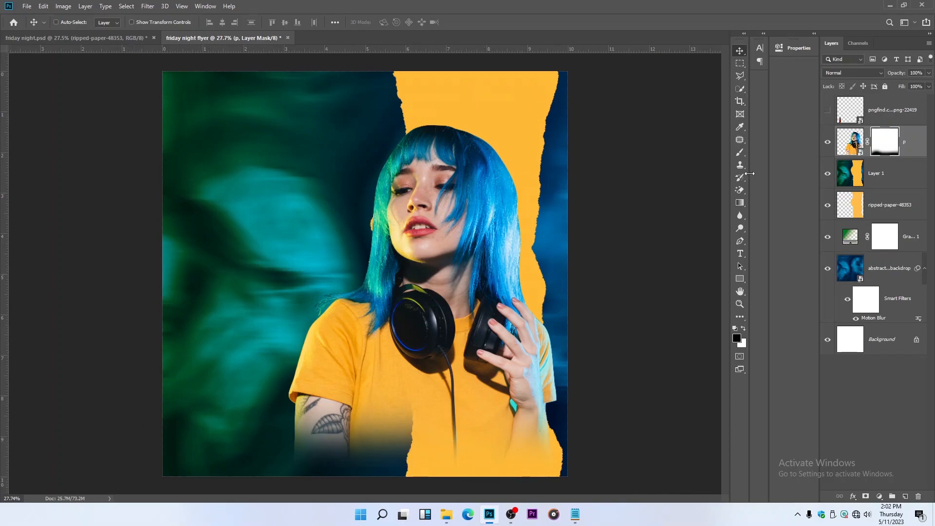
left_click(740, 280)
mouse_move(132, 443)
left_mouse_down()
mouse_move(375, 486)
mouse_move(603, 487)
left_mouse_up()
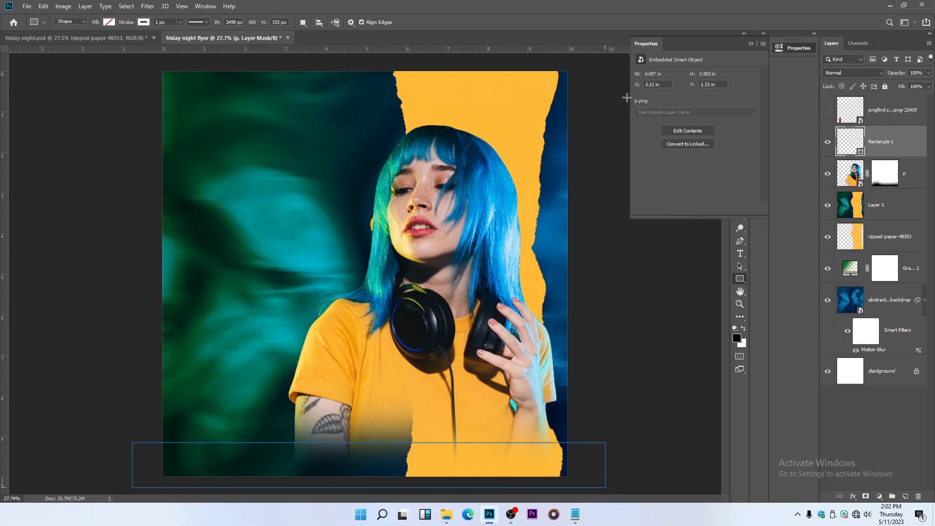
left_click(641, 105)
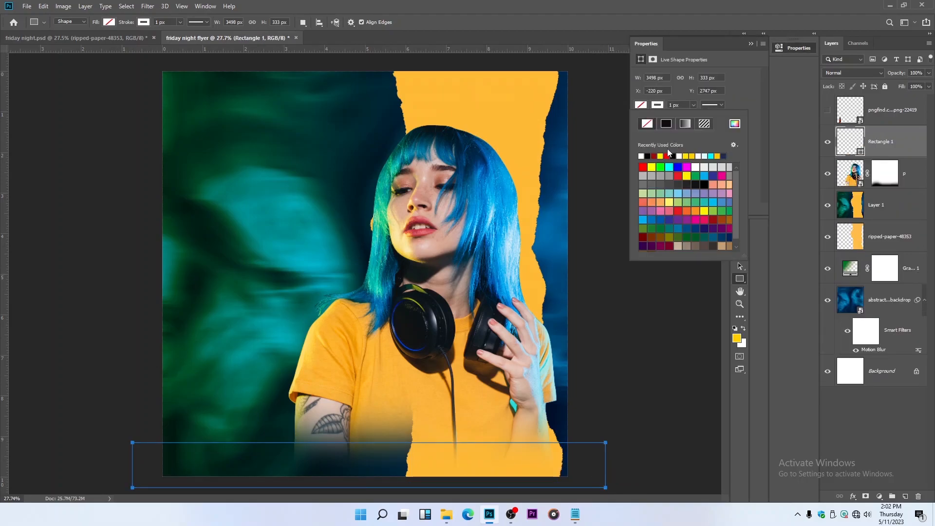
left_click(641, 156)
left_click(751, 44)
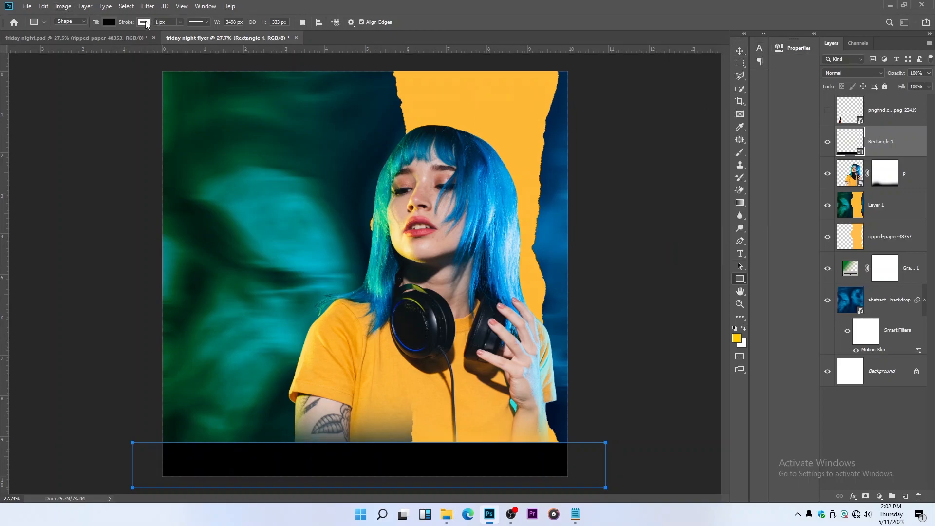
left_click(113, 23)
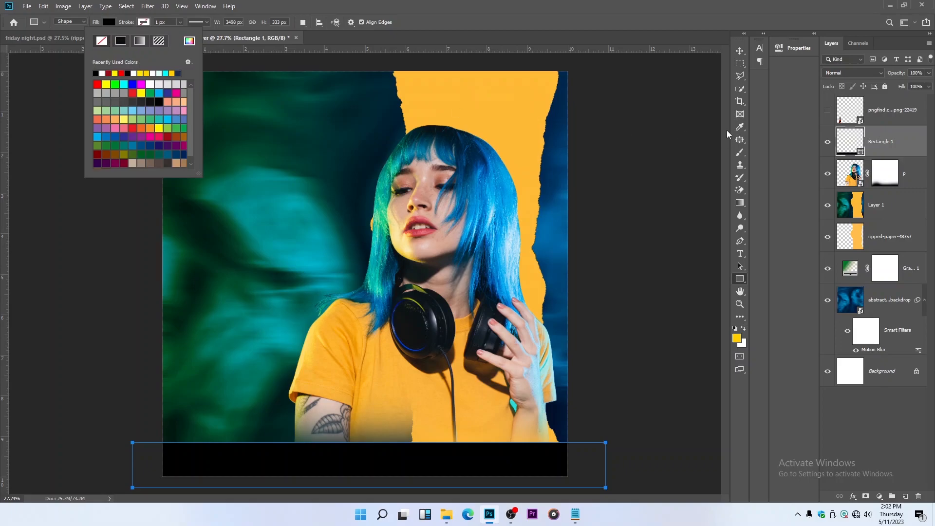
left_click(740, 51)
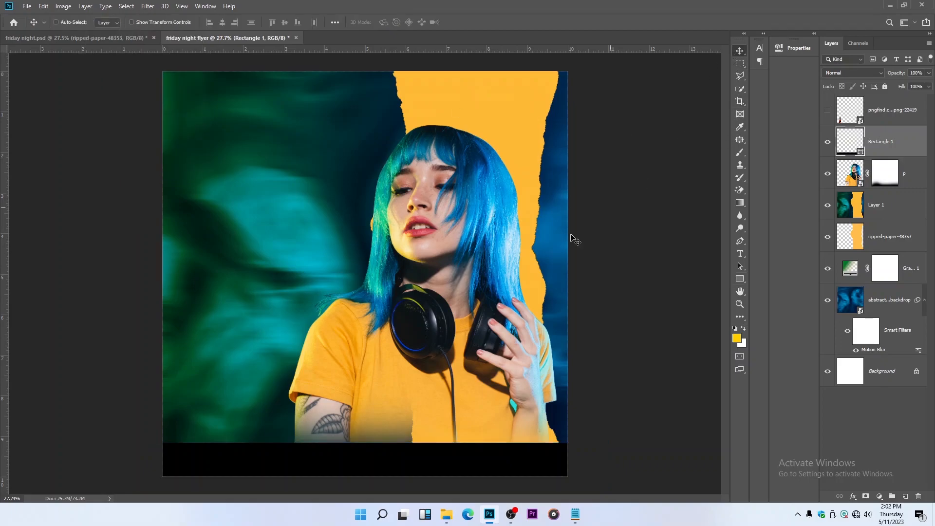
Convert the black bottom rectangle to a smart object and apply a Gaussian Blur with a radius of 240.1 pixels
left_click(148, 6)
mouse_move(158, 119)
left_click(307, 154)
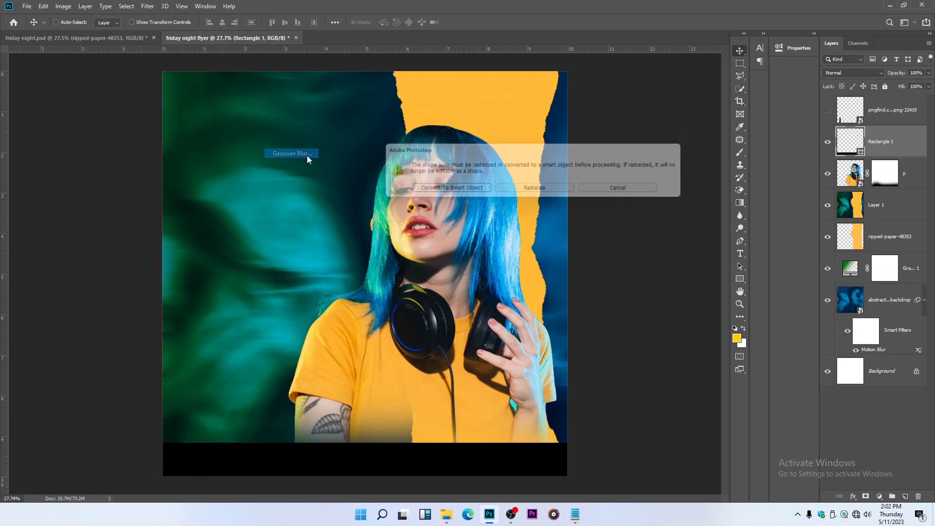
left_click(470, 193)
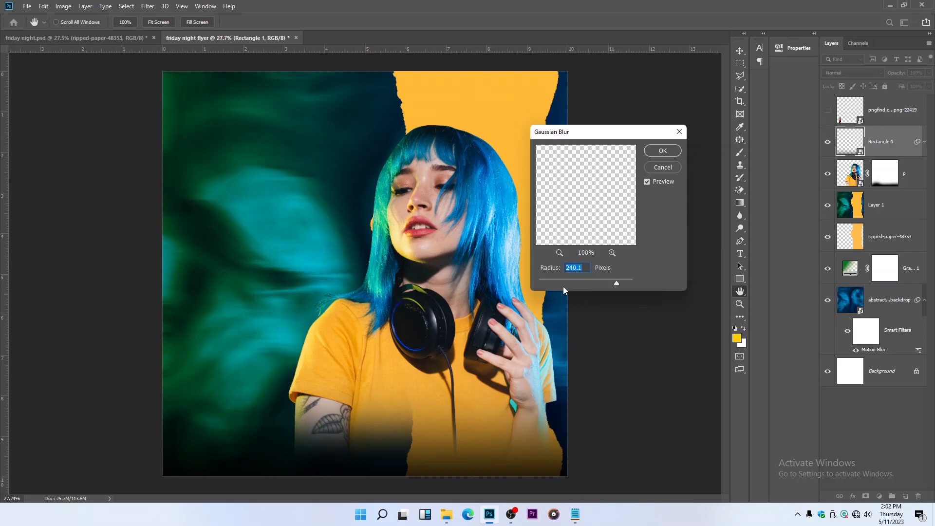
left_click(673, 151)
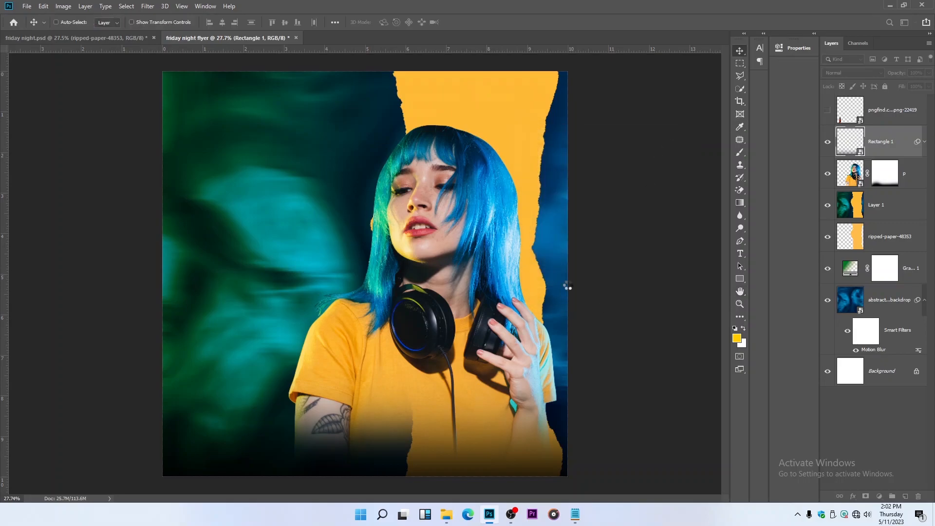
Lower the blurred black rectangle's layer opacity to 85%
left_click(929, 73)
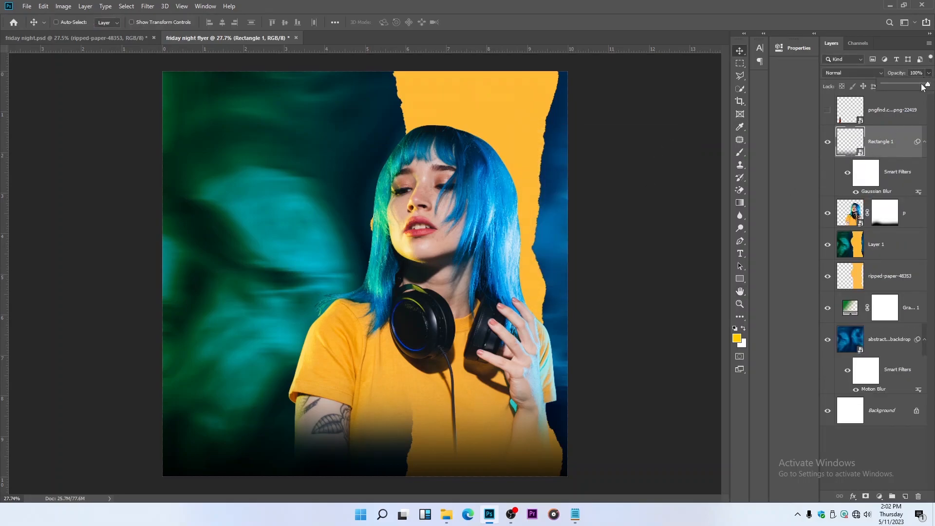
left_click(922, 85)
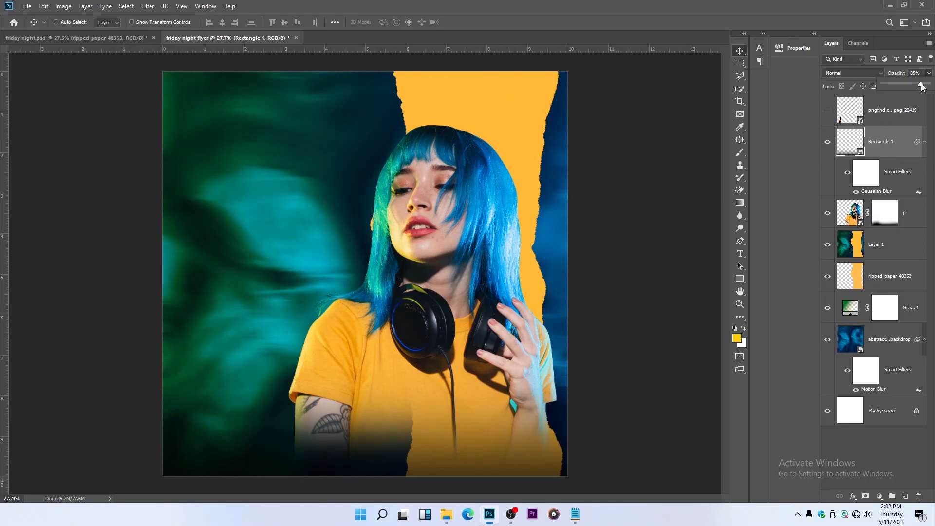
left_click(426, 135)
scroll(416, 287, "down", 3)
scroll(417, 217, "up", 2)
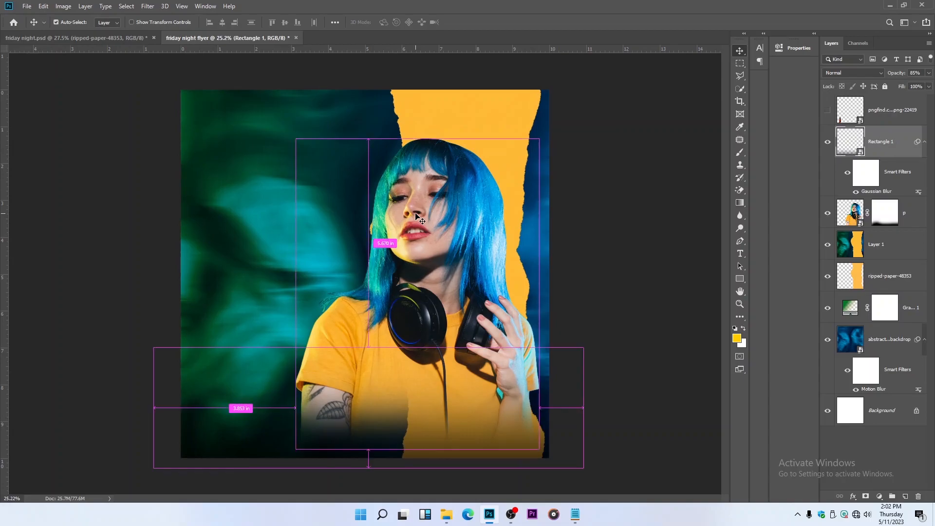
Save the document as a Photoshop file named friday night flyer on the Desktop
key("ctrl+shift+s")
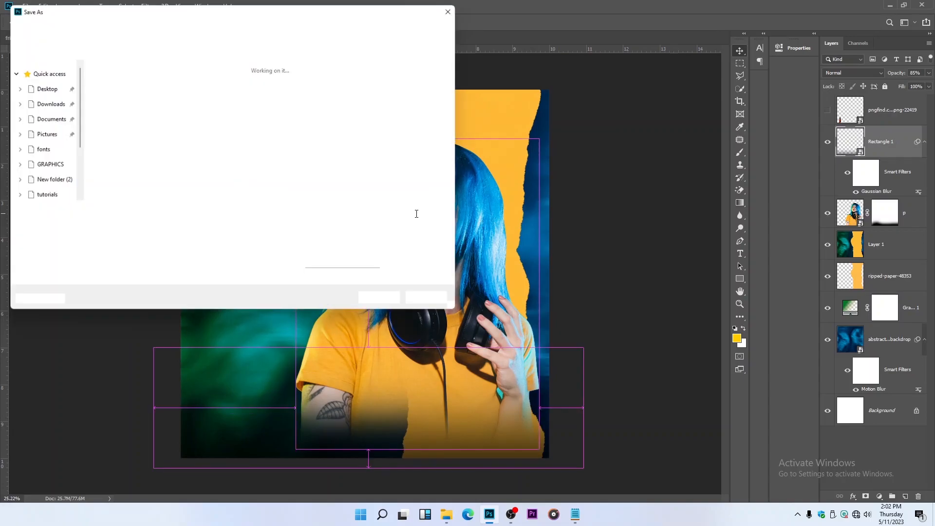
scroll(35, 125, "up", 5)
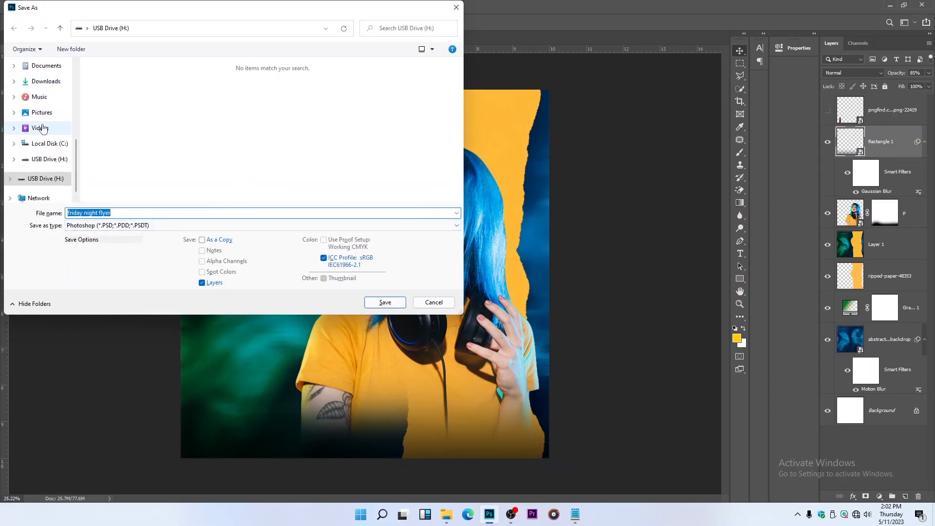
left_click(43, 151)
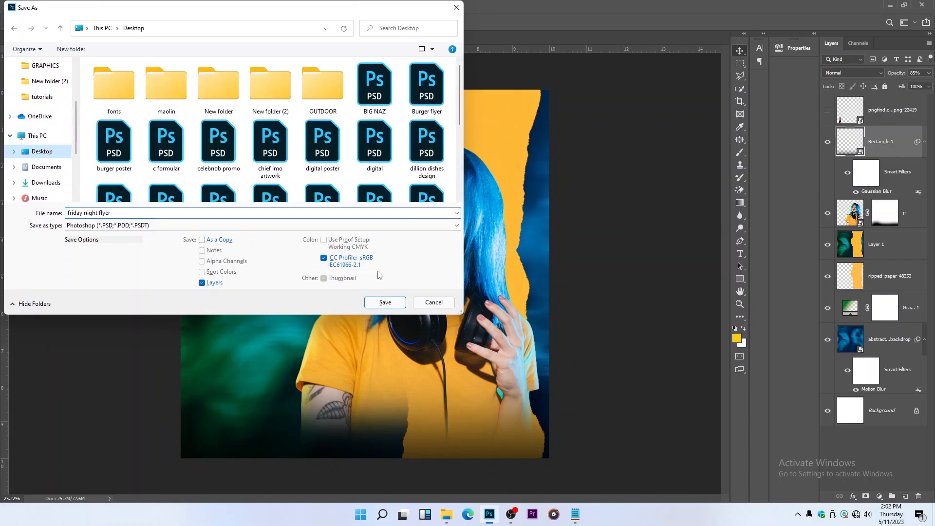
left_click(399, 302)
left_click(586, 144)
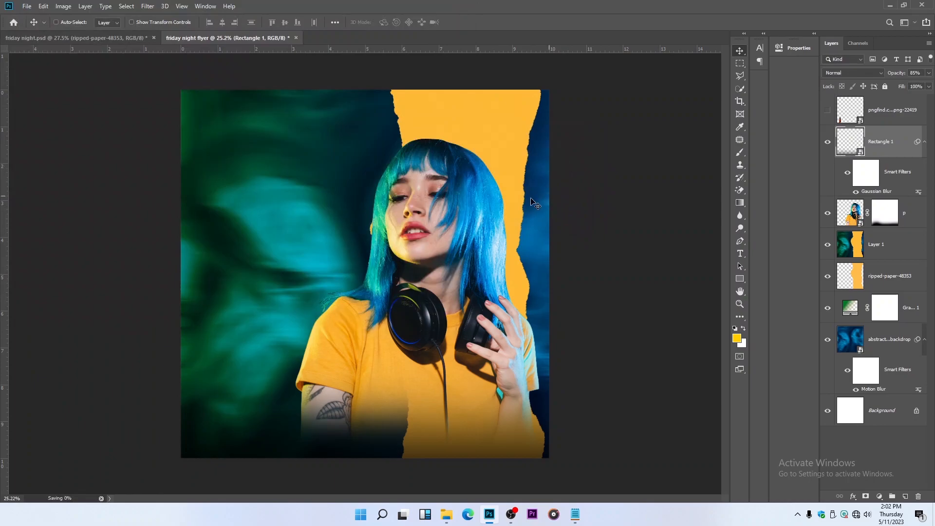
Show the bottle layer and shift the bottle slightly to the right along the flyer's lower edge
key("z")
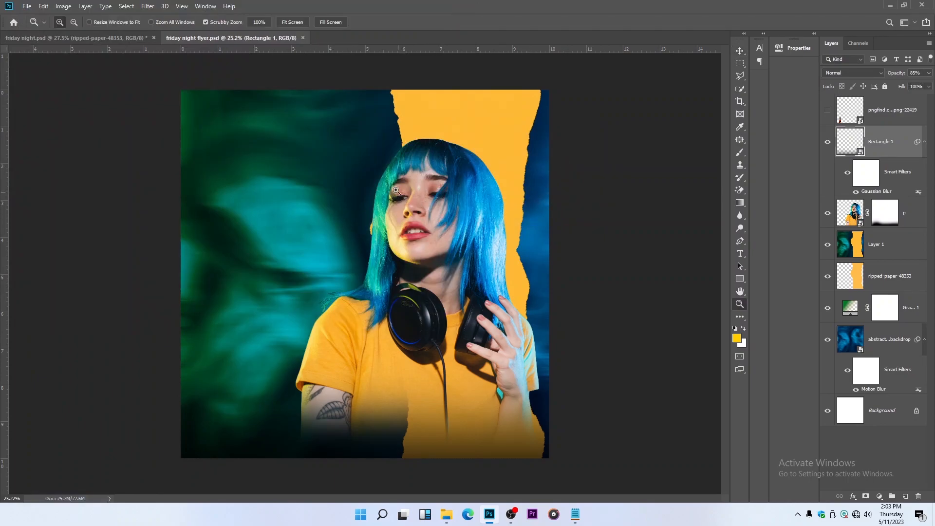
right_click(378, 140)
left_click(398, 146)
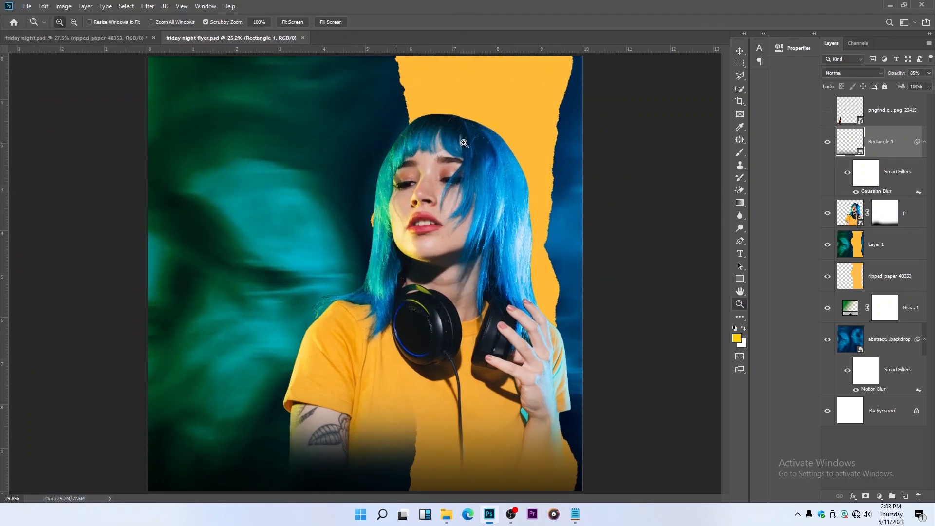
left_click(735, 52)
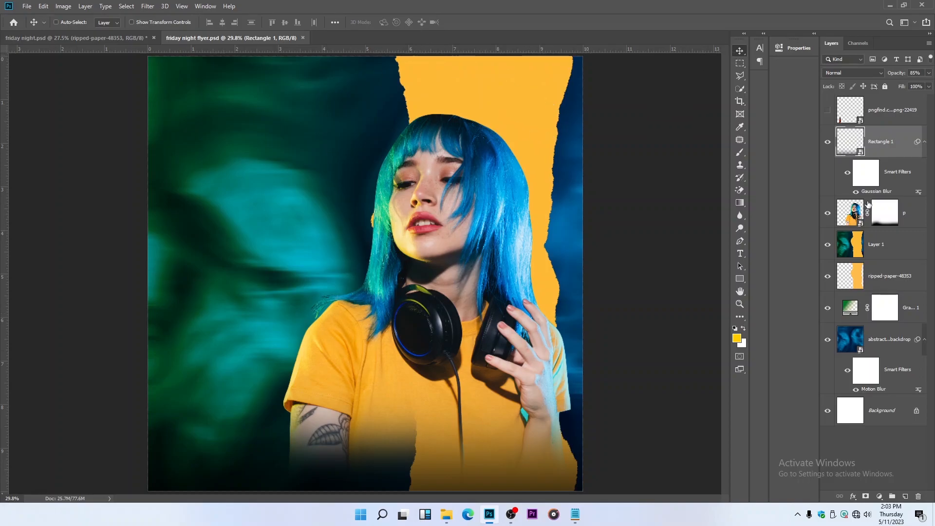
left_click(827, 110)
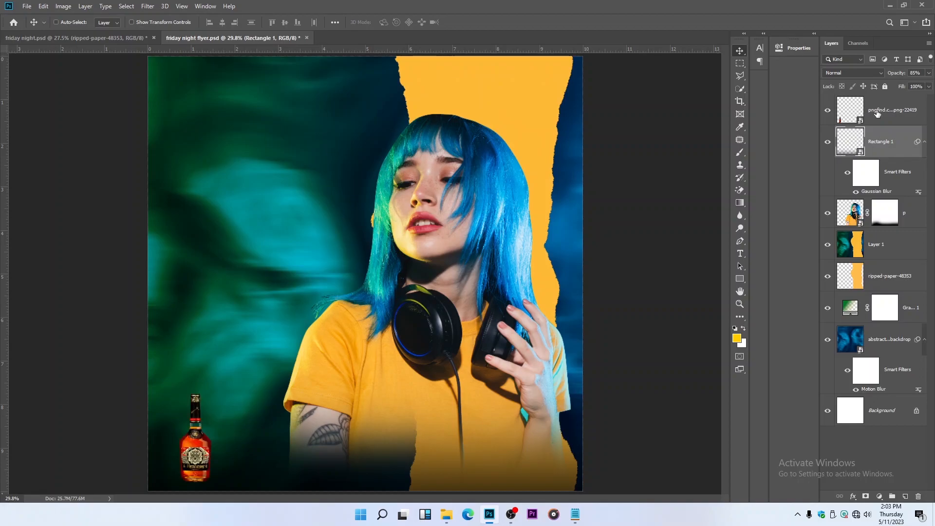
left_click(872, 110)
left_click_drag(242, 376, 254, 413)
Nudge the woman on layer p slightly to the left
left_click(908, 211)
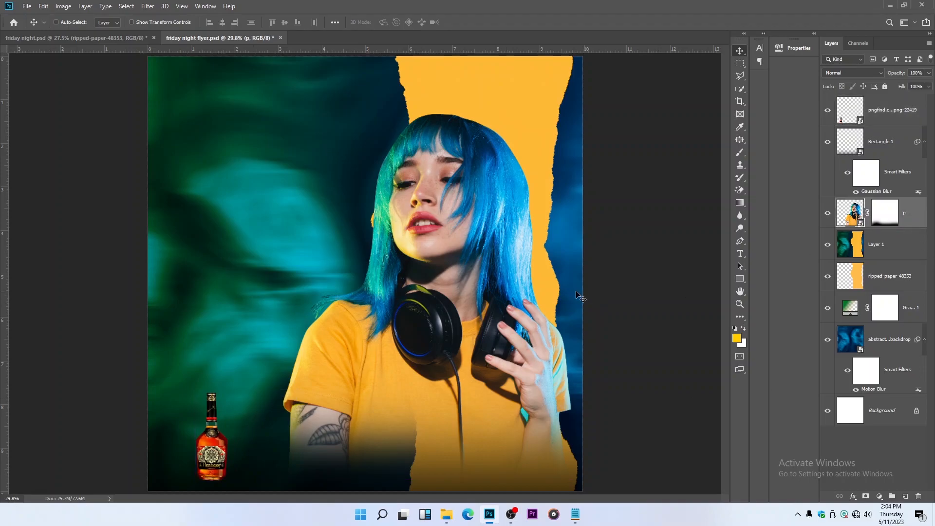
left_click_drag(554, 290, 548, 290)
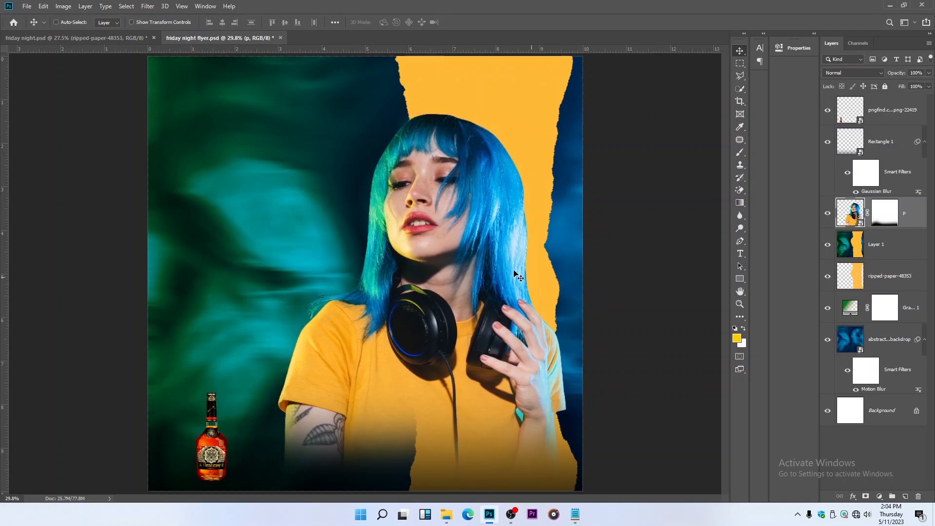
Enlarge the bottle proportionally upward to a scale of about 22.92%
key("ctrl")
left_click(196, 435, "ctrl")
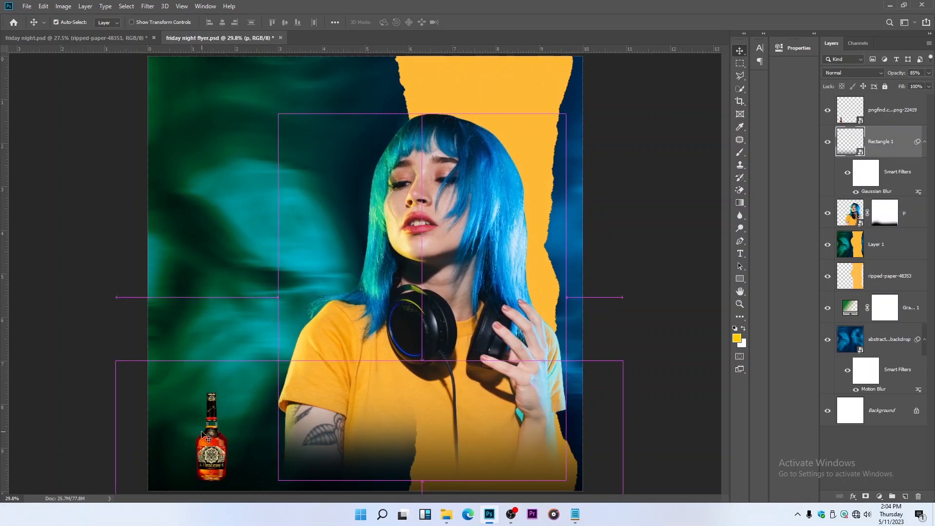
key("ctrl+t")
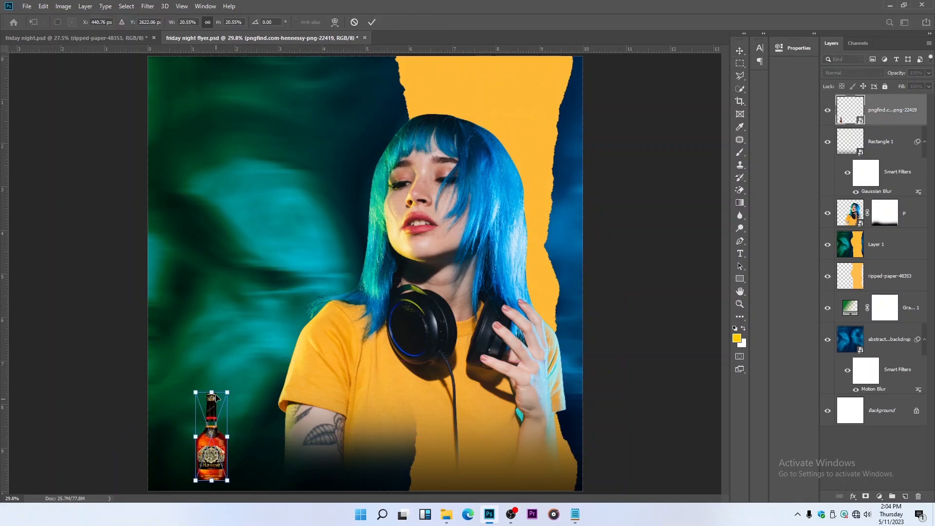
left_click_drag(211, 393, 213, 384)
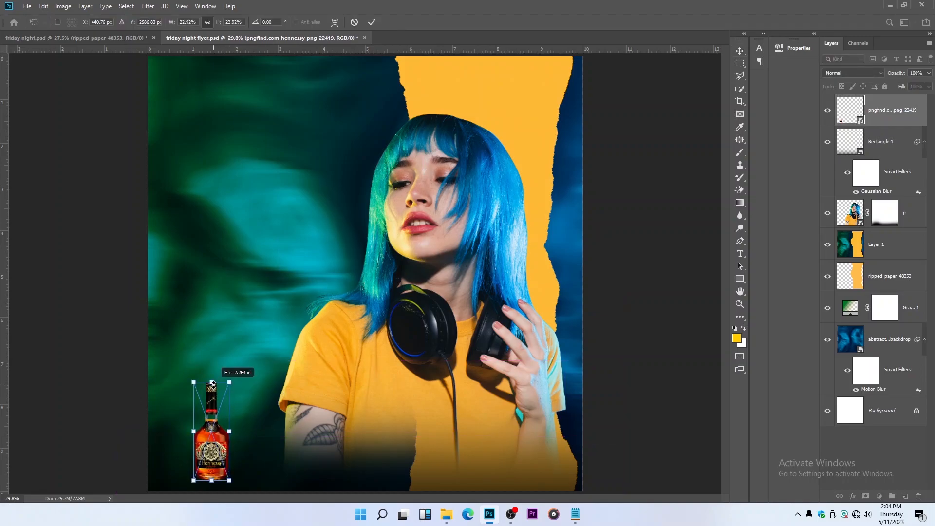
key("Return")
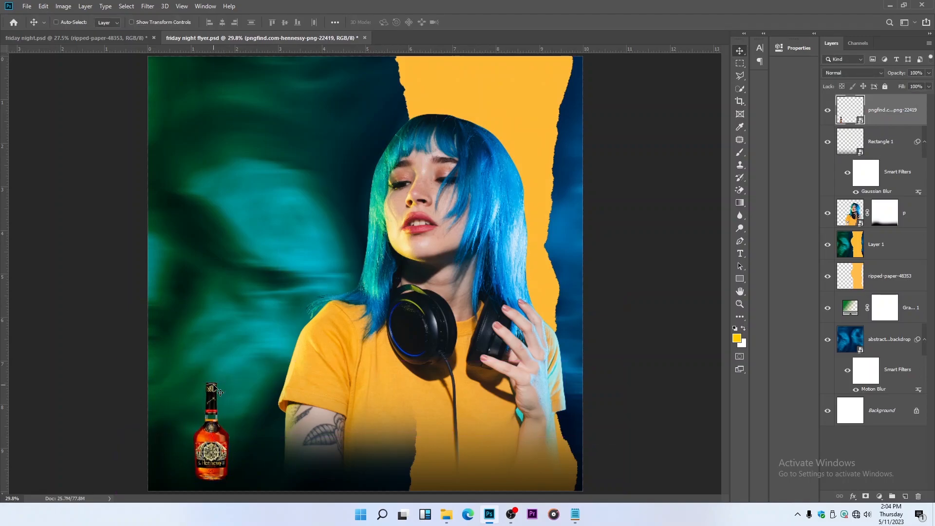
Add a two-line heading reading "Grafitorials Studio" and "Presents" in the flyer's upper-left corner
left_click(743, 255)
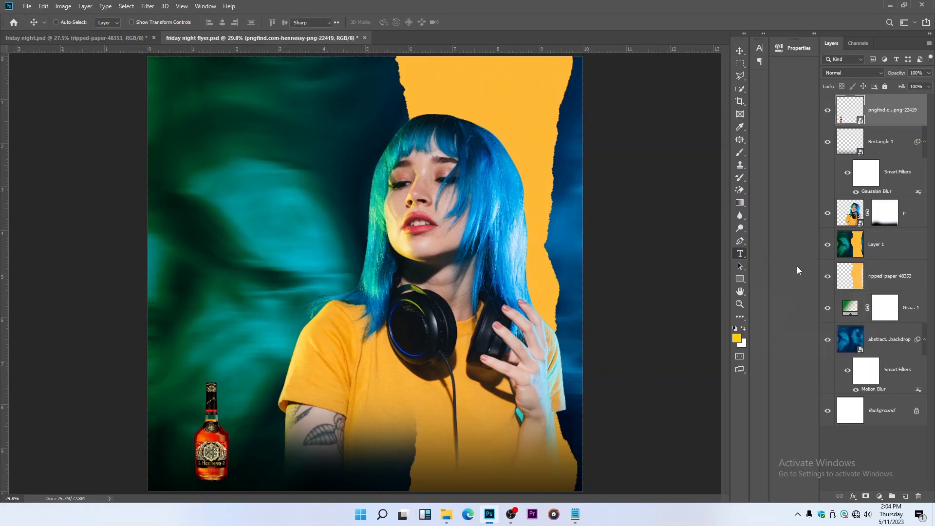
left_click(177, 67)
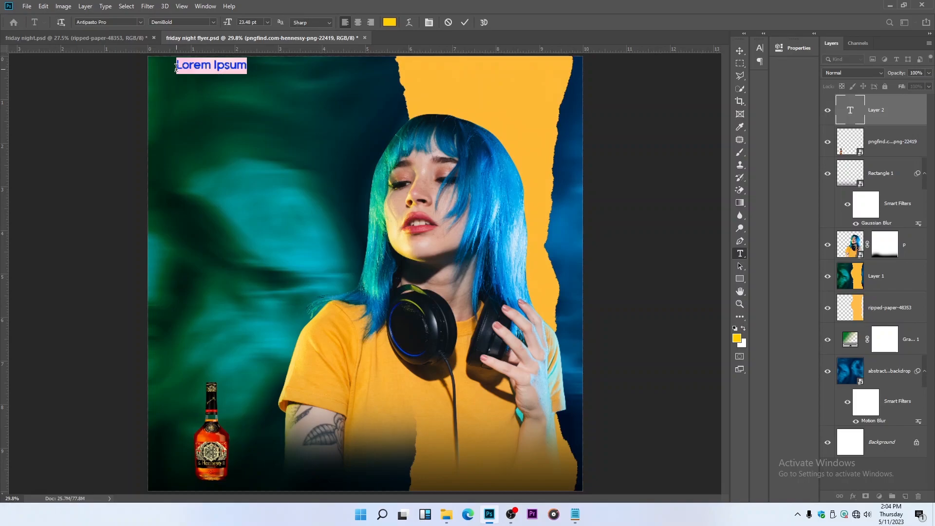
type("Gro")
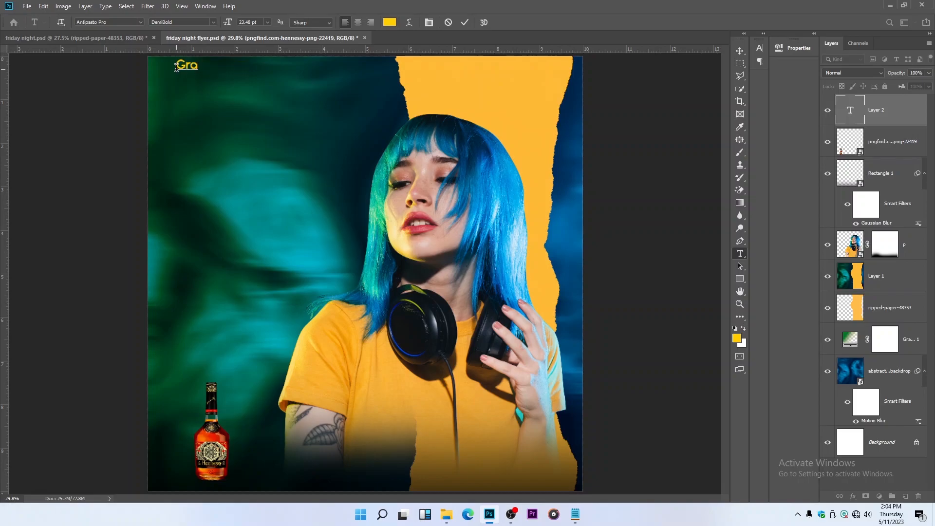
type("fi torials Studi")
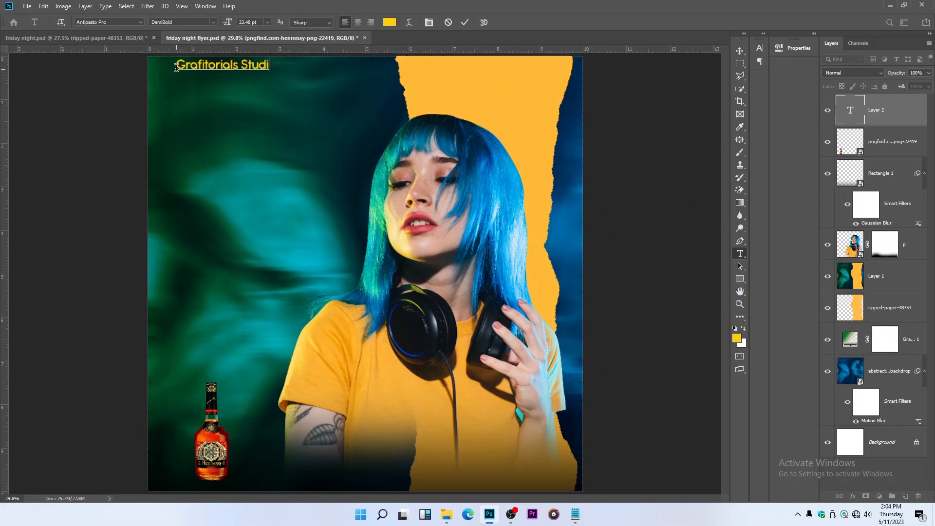
type("o")
key("Return")
type("Presents")
left_click(465, 23)
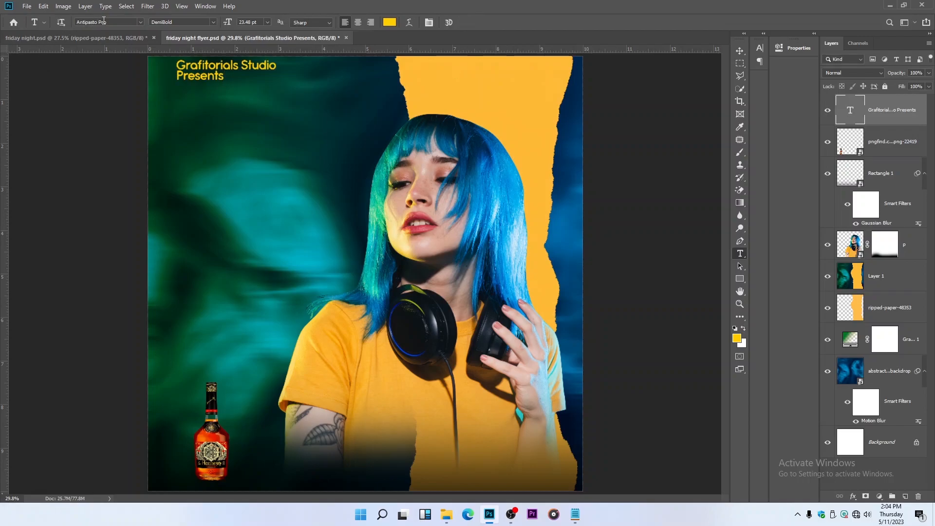
Move the "Grafitorials Studio Presents" heading slightly down and right, away from the flyer's upper edge
left_click(740, 51)
scroll(230, 77, "down", 1)
mouse_move(231, 80)
left_mouse_down()
mouse_move(224, 89)
mouse_move(235, 92)
left_mouse_up()
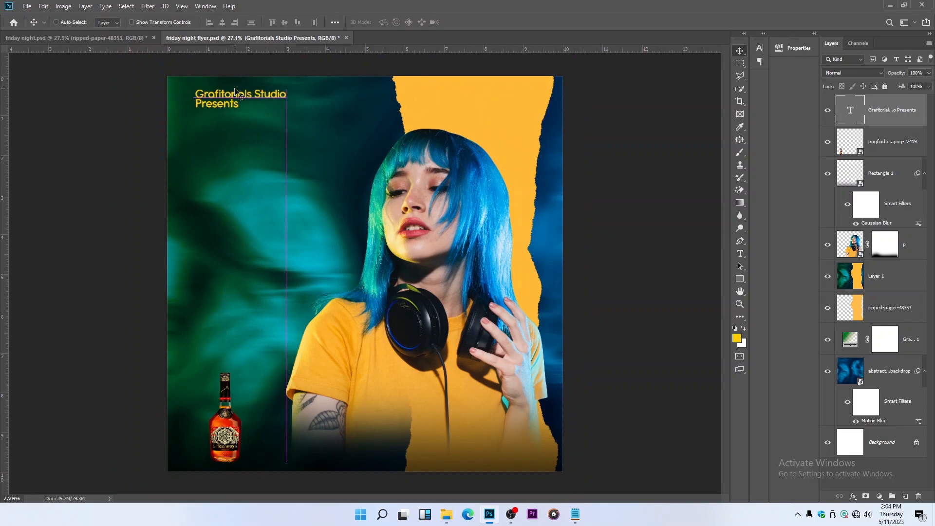
Recolor the "Grafitorials Studio" line of the heading to white (ffffff) and save the document
left_click(741, 253)
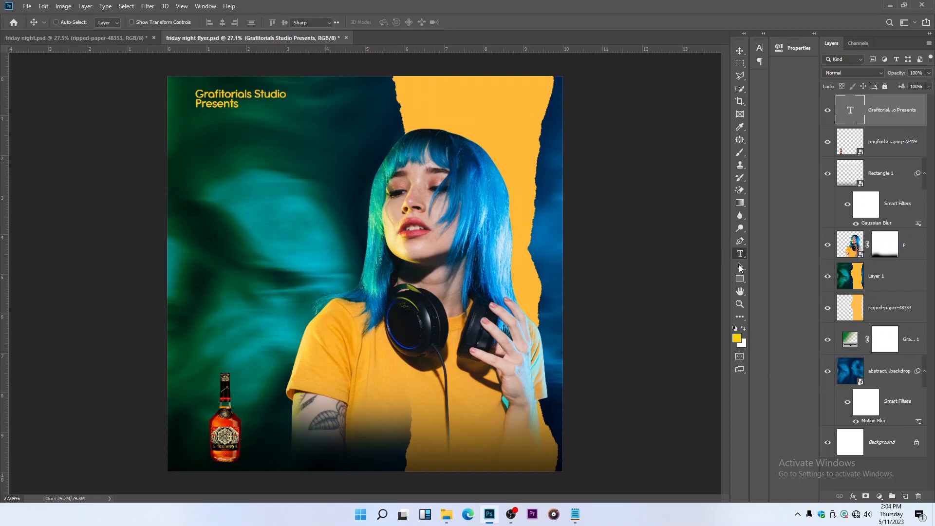
left_click_drag(197, 95, 317, 93)
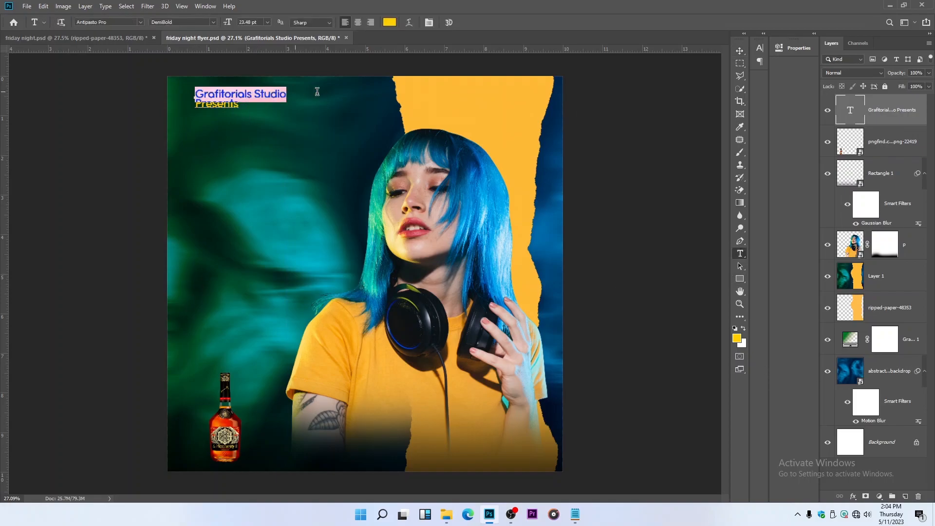
left_click(390, 22)
type("ffffff")
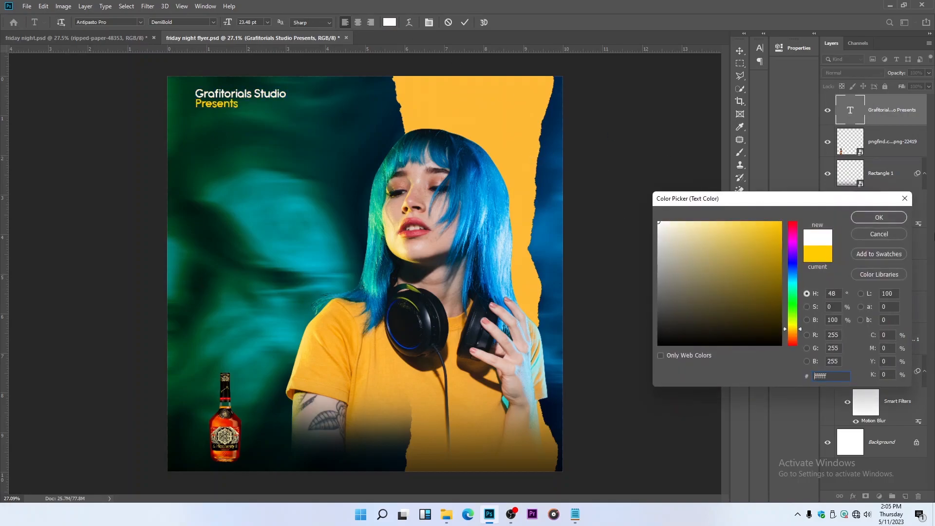
left_click(879, 218)
left_click(740, 51)
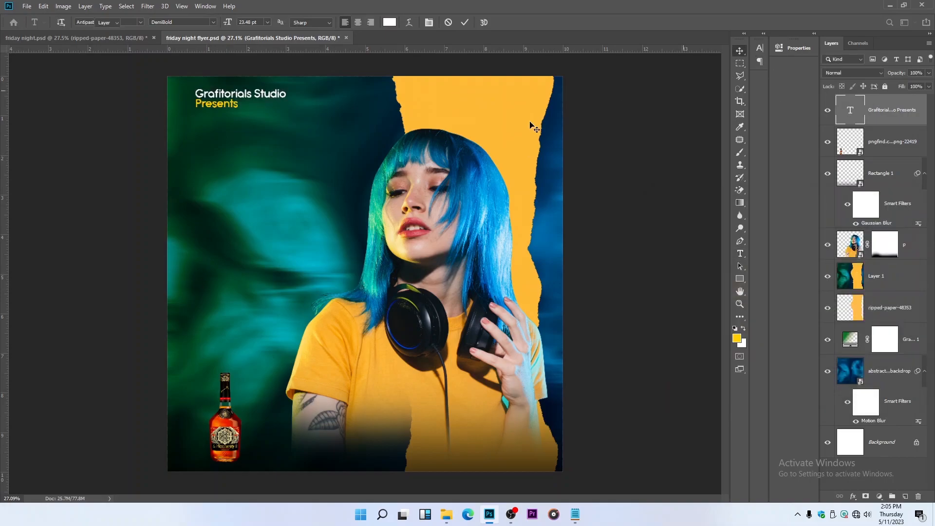
key("ctrl")
key("ctrl+s")
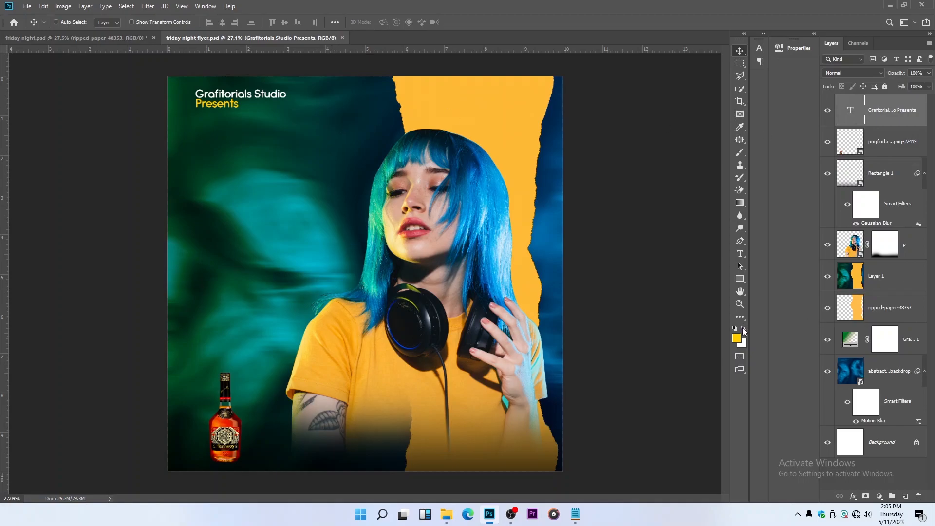
Add a two-line title reading "FRIDAY" and "NIGHT" on the green backdrop, above and left of the woman's face
left_click(740, 254)
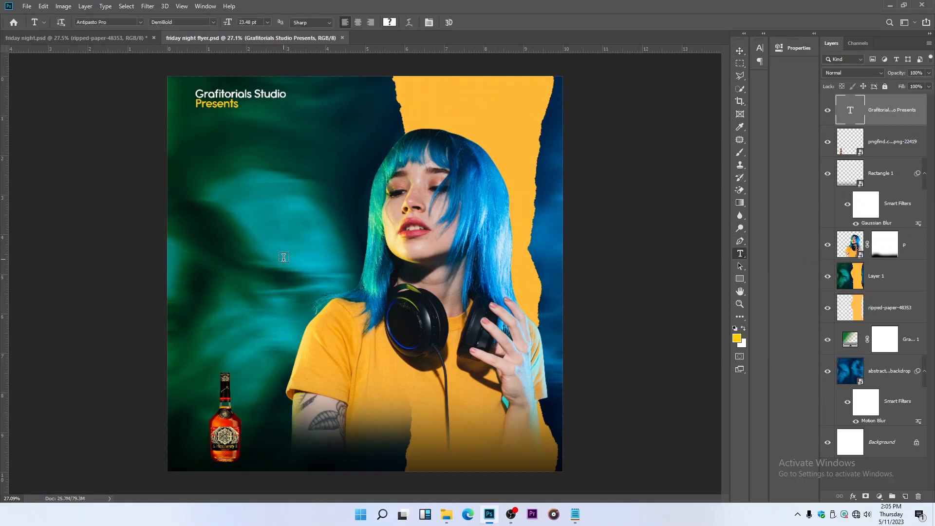
left_click(267, 160)
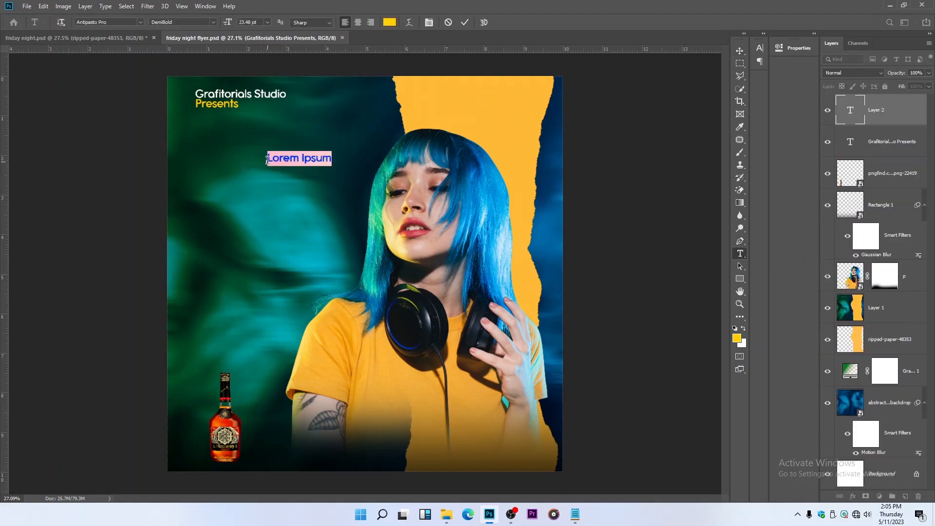
type("FRI")
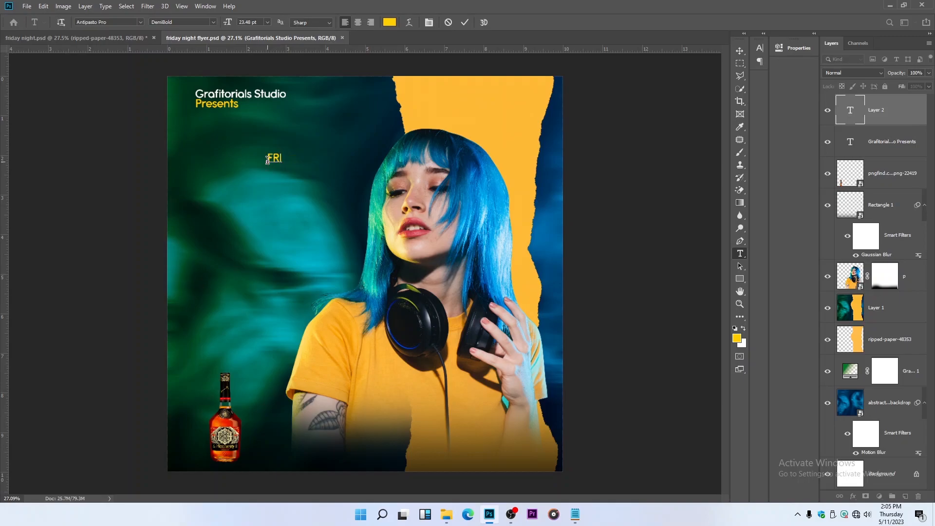
type("DAY")
key("Return")
type("NIGHT")
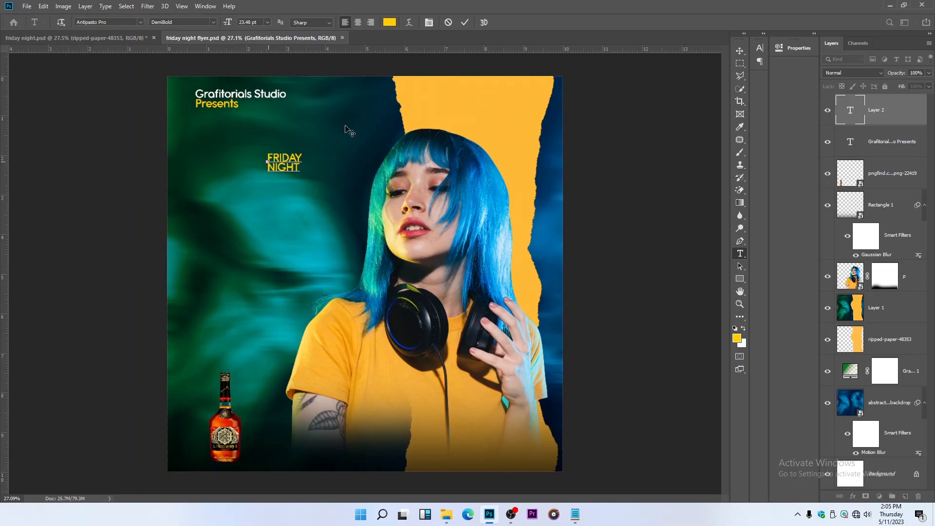
Commit the FRIDAY NIGHT title text and enlarge it proportionally to about 168 pt across the flyer's upper part
left_click(463, 23)
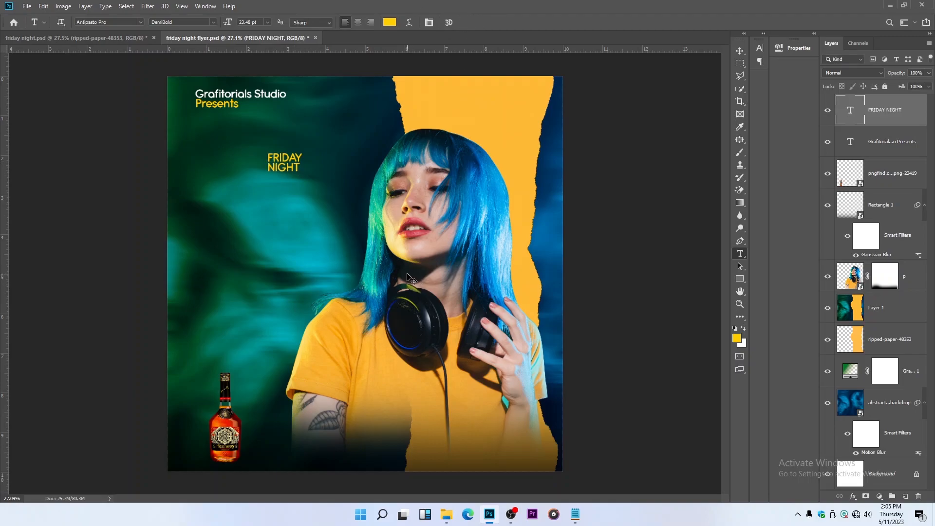
key("ctrl+t")
left_click_drag(303, 164, 515, 164)
key("Return")
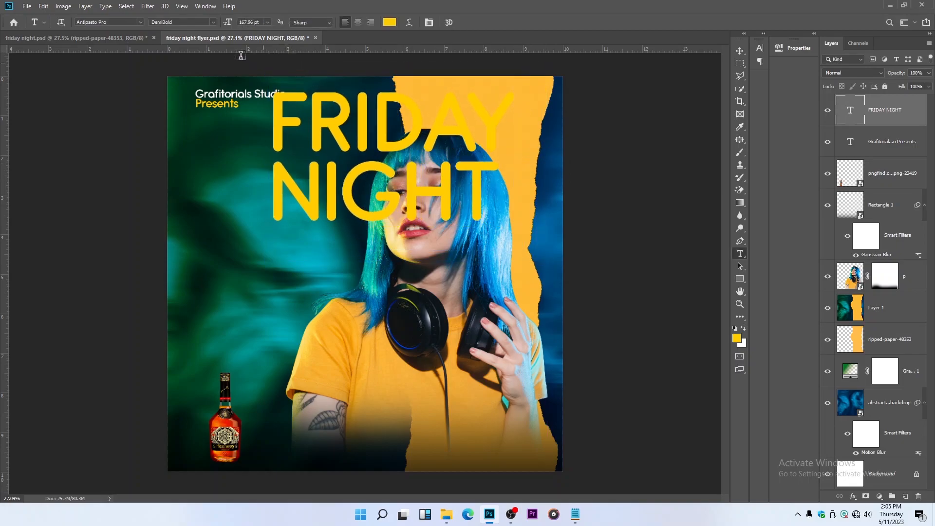
Set the FRIDAY NIGHT title's font to Archigadget and its color to white (ffffff)
left_click(428, 23)
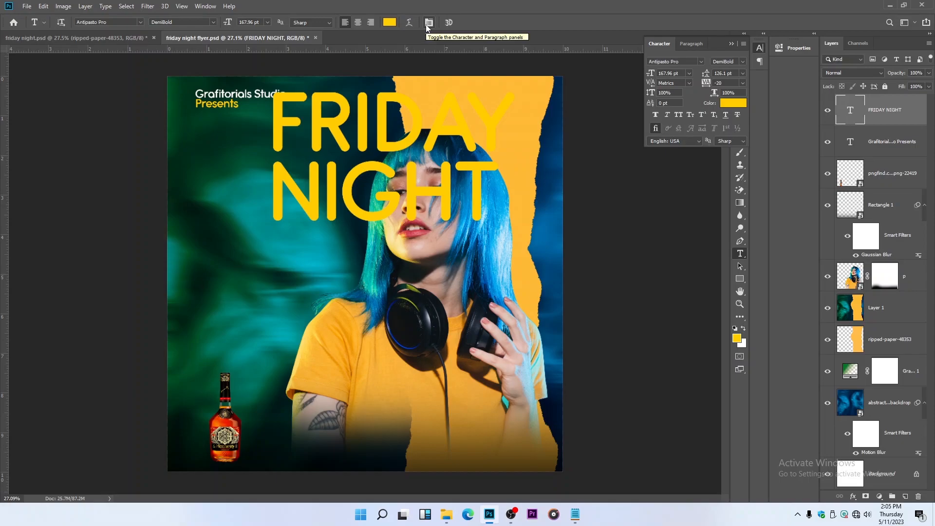
left_click(702, 61)
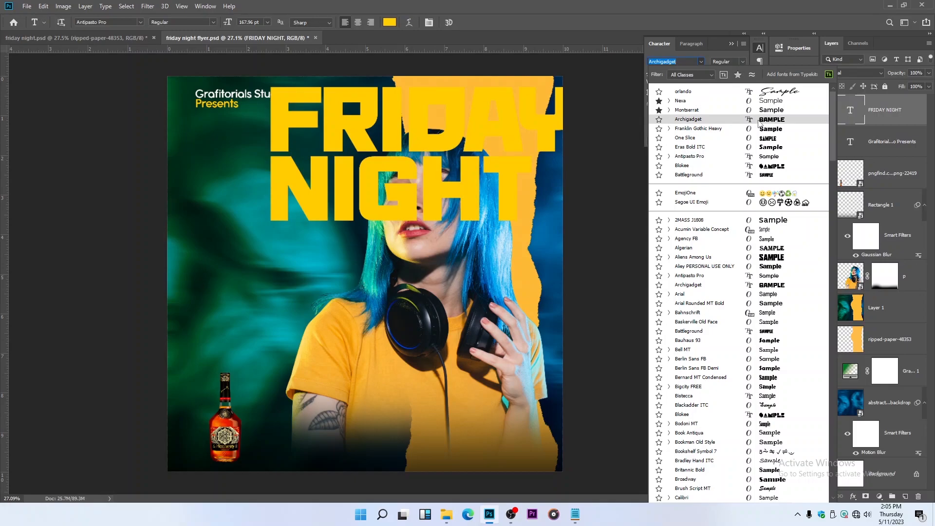
left_click(758, 121)
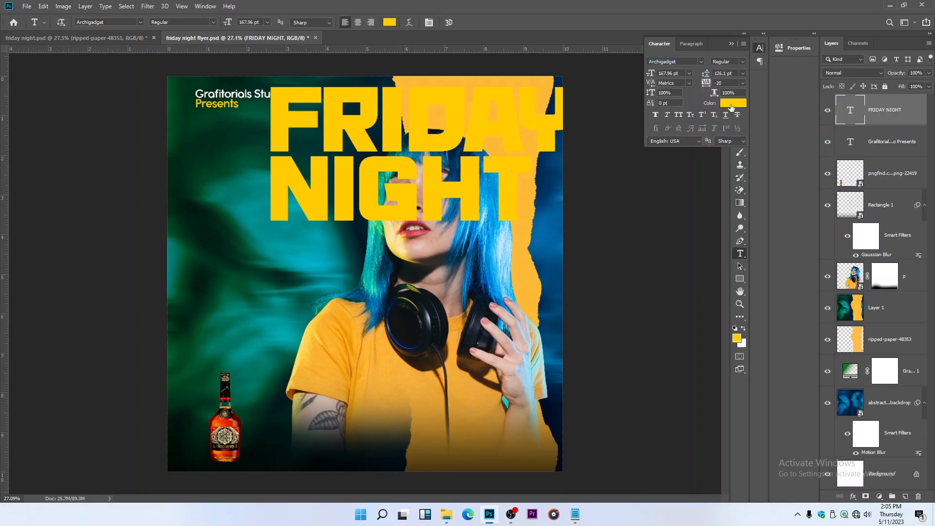
left_click(731, 104)
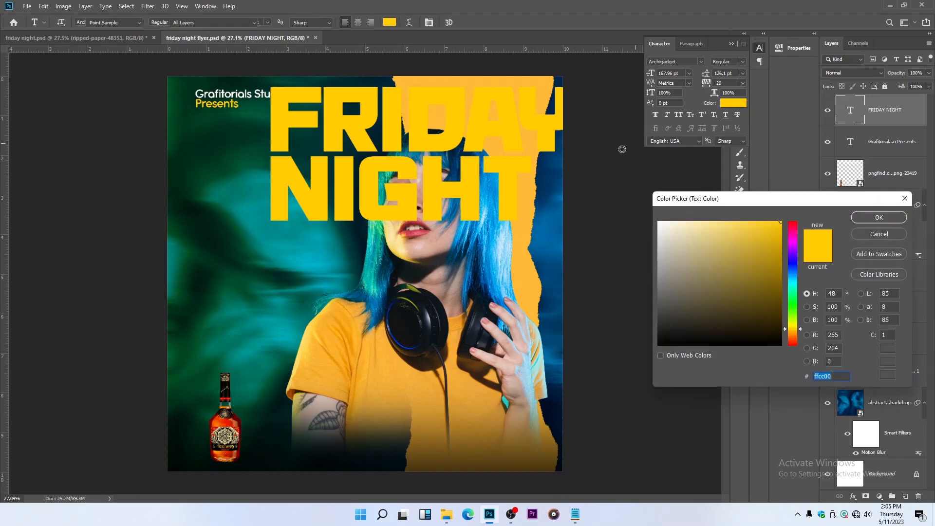
type("ffffff")
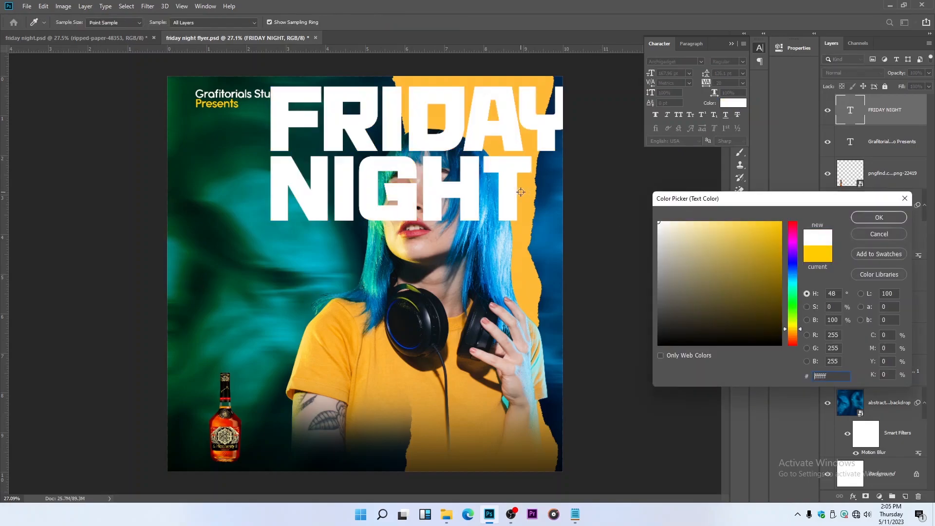
left_click(872, 217)
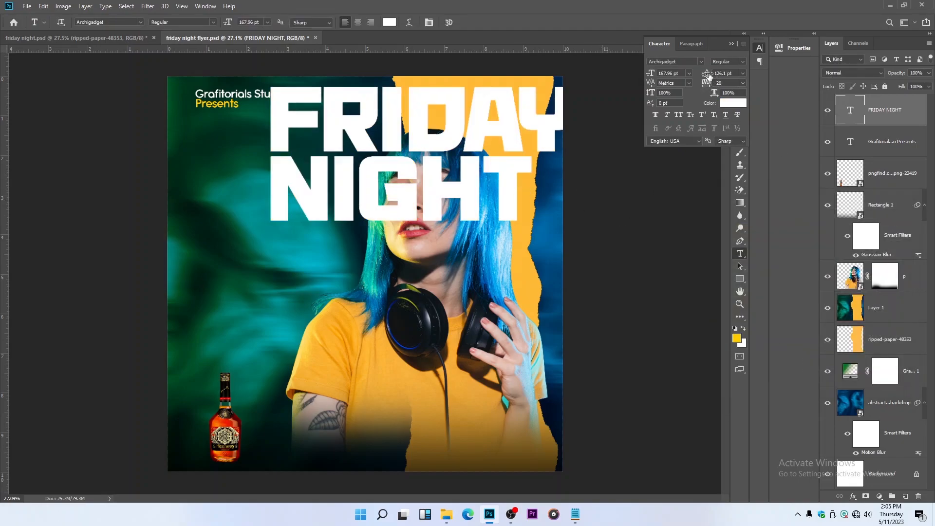
Set the title's leading to 124.1 pt and center-align its two lines
left_click_drag(708, 74, 709, 80)
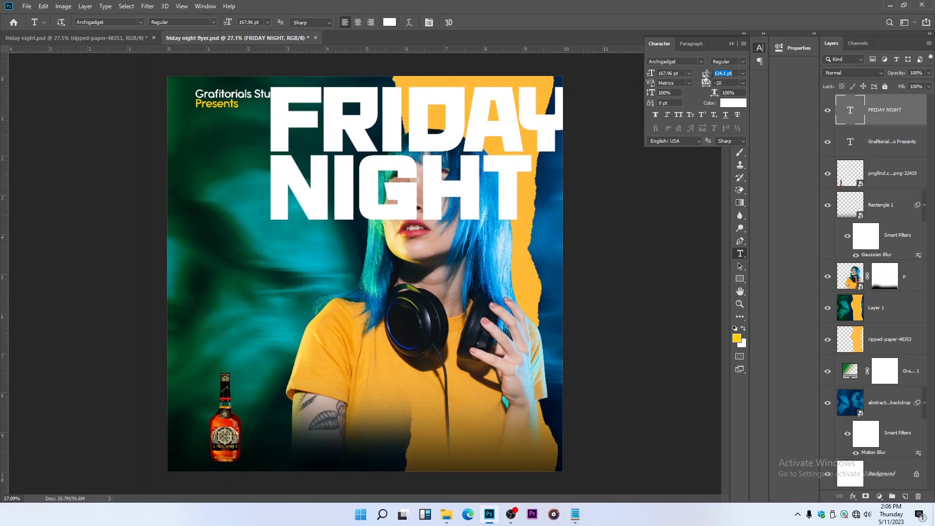
left_click(359, 22)
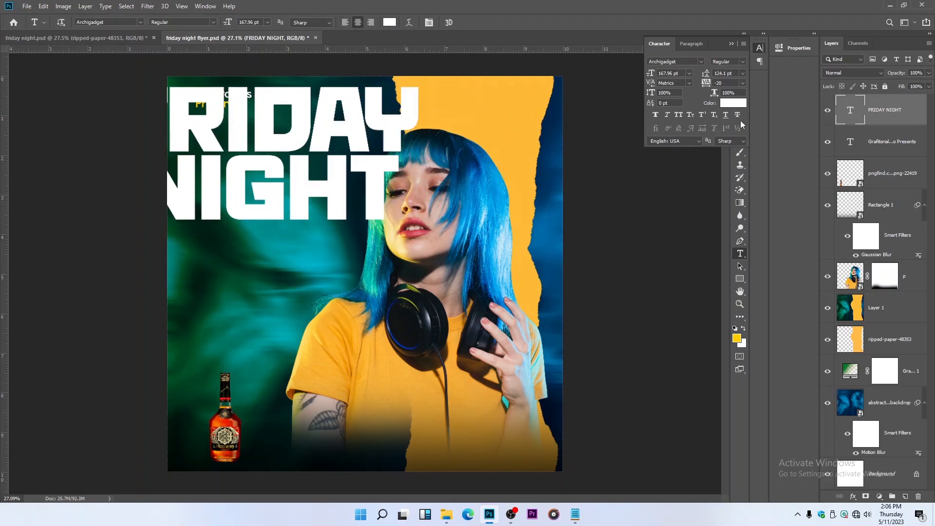
left_click(732, 43)
Move the title to the horizontal middle of the flyer's upper half and place its layer directly beneath the woman's layer
left_click(740, 51)
scroll(431, 152, "down", 3)
left_click_drag(382, 200, 439, 218)
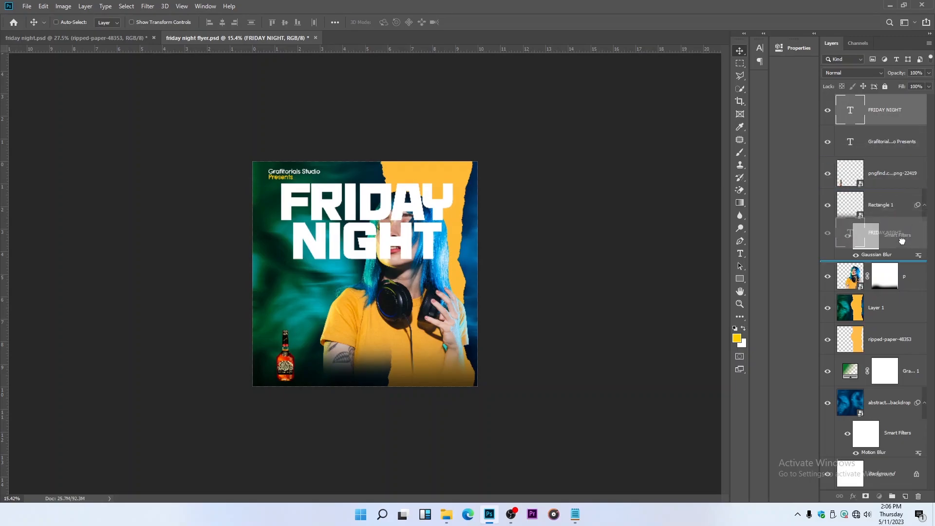
left_click_drag(898, 286, 898, 286)
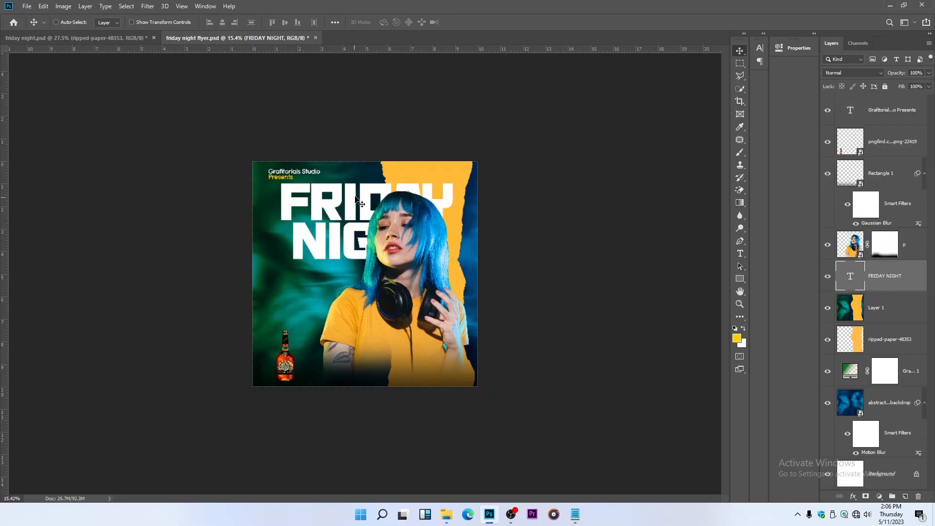
scroll(363, 201, "up", 3)
left_click_drag(370, 194, 371, 191)
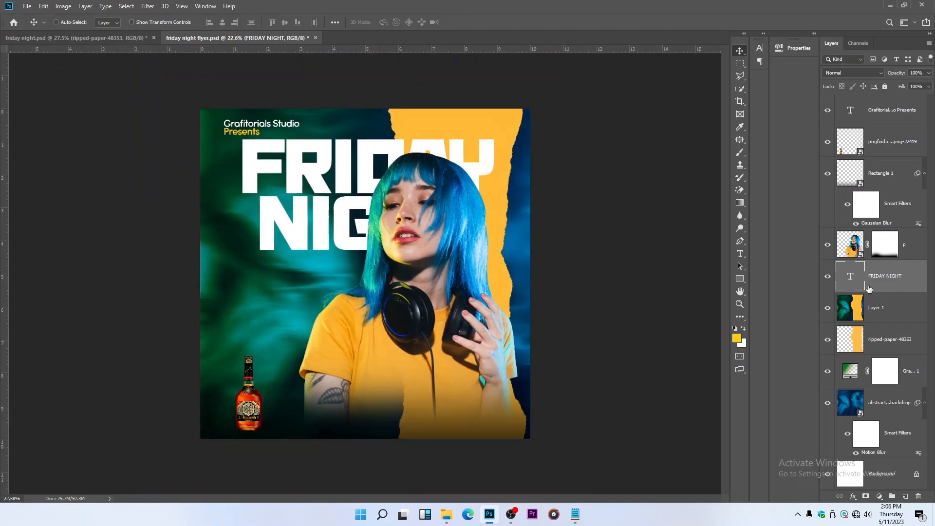
Add an 8 px white outside stroke to the FRIDAY NIGHT title and split that stroke into its own layer
double_click(914, 277)
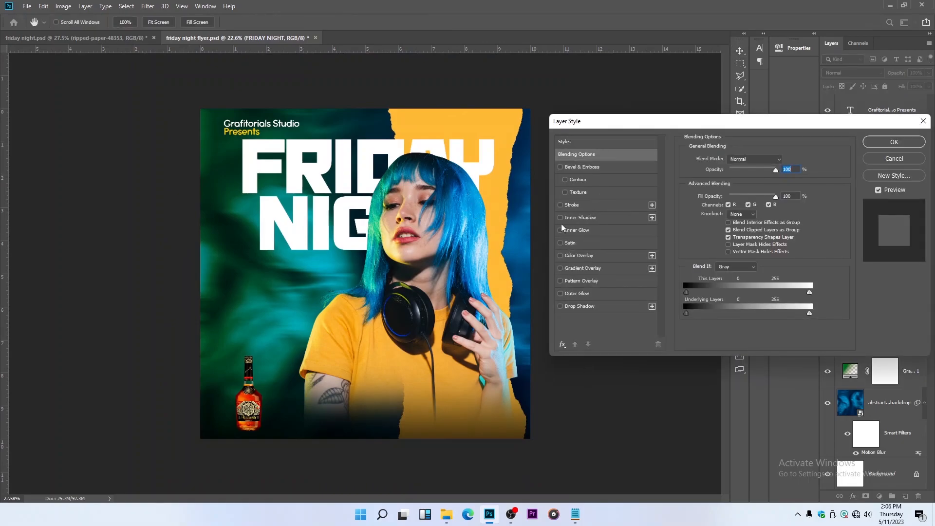
left_click(560, 206)
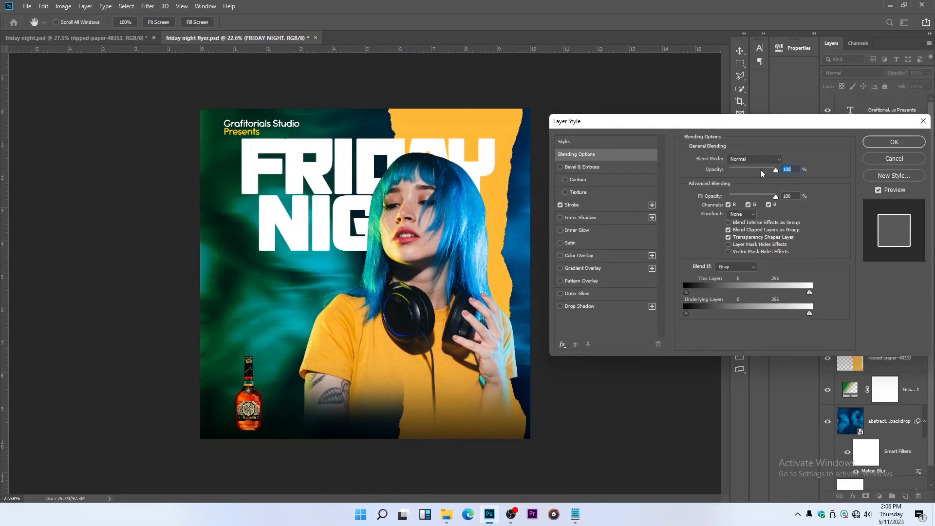
left_click(569, 209)
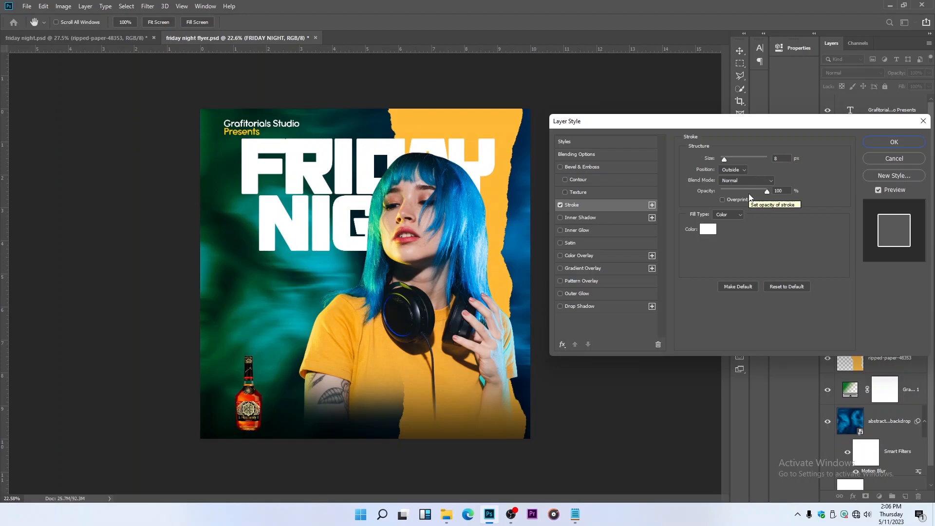
left_click(738, 170)
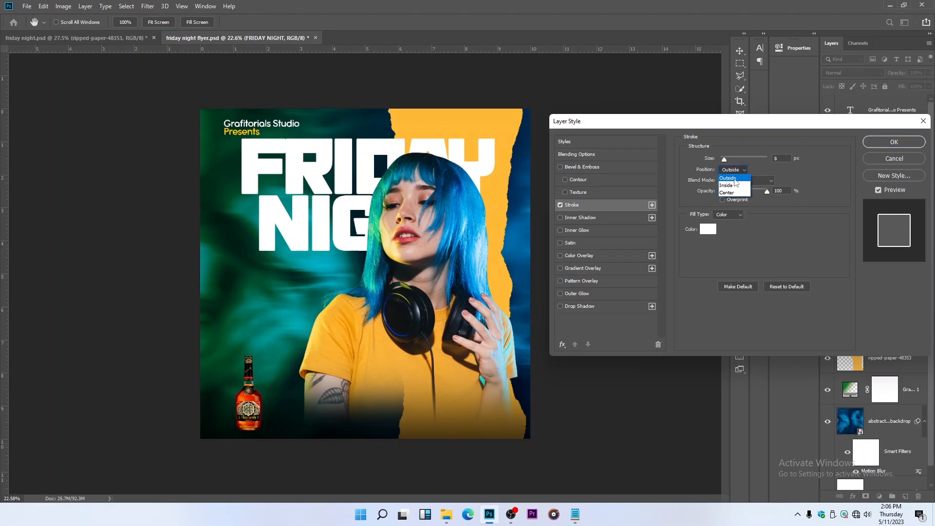
left_click(736, 179)
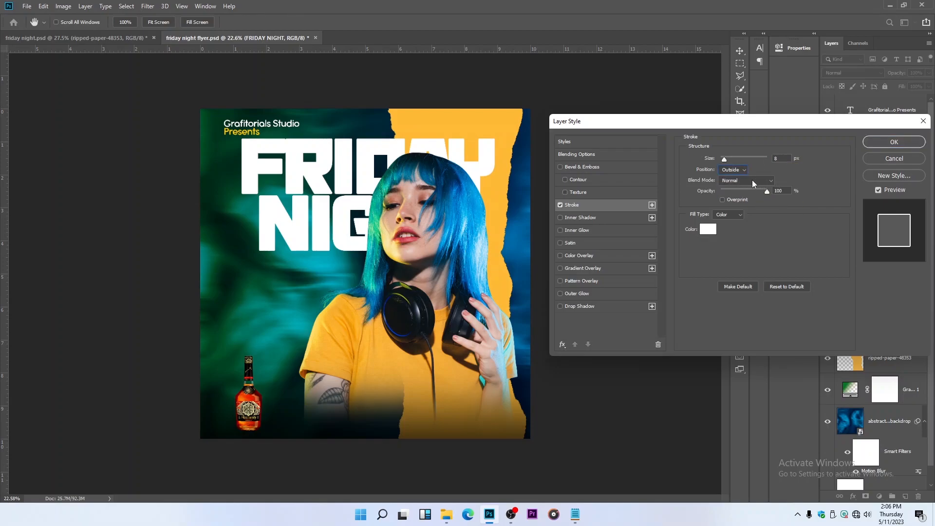
left_click(877, 143)
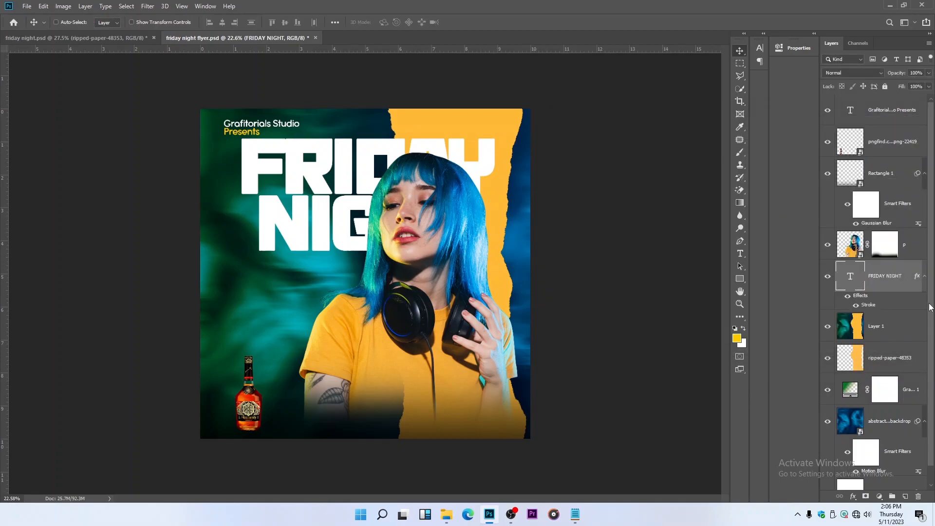
right_click(877, 305)
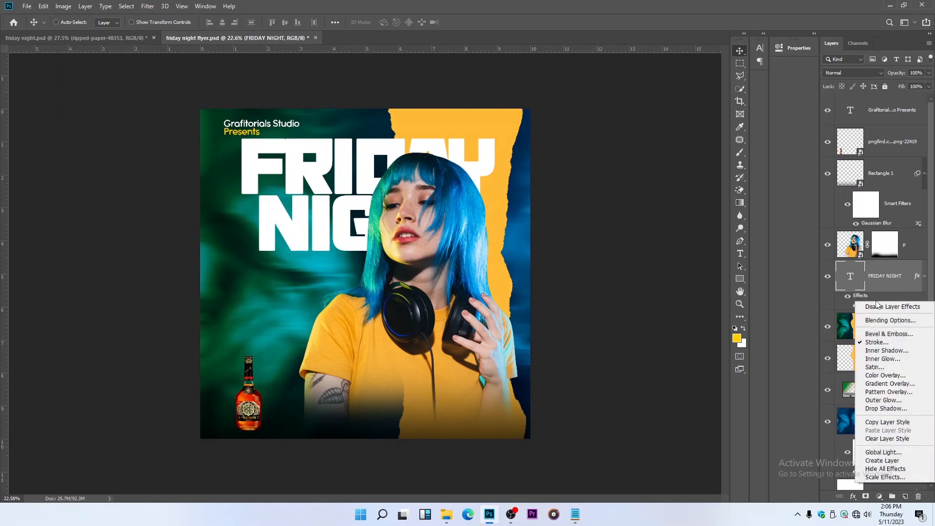
left_click(888, 461)
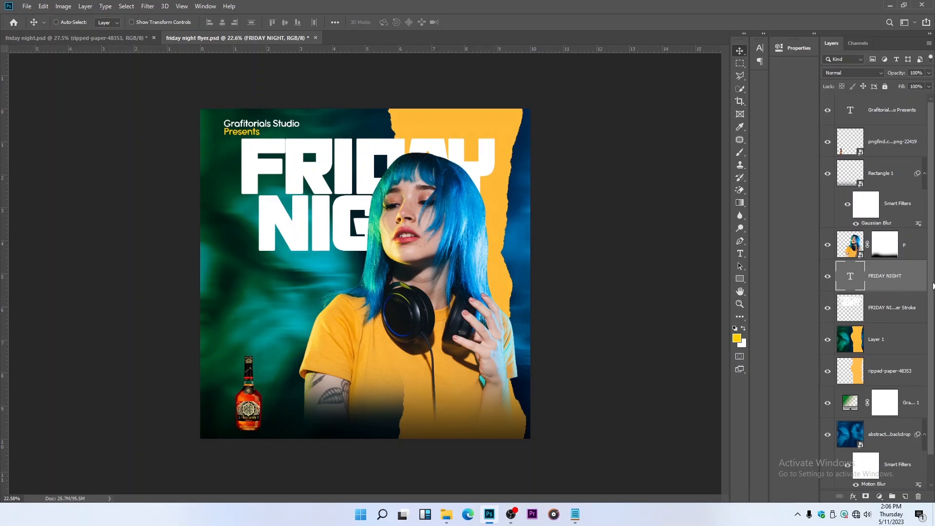
Cut the title's letter shapes out of the separate outer stroke layer using a selection of the text, deselect and save the document
key("ctrl")
left_click(851, 278, "ctrl")
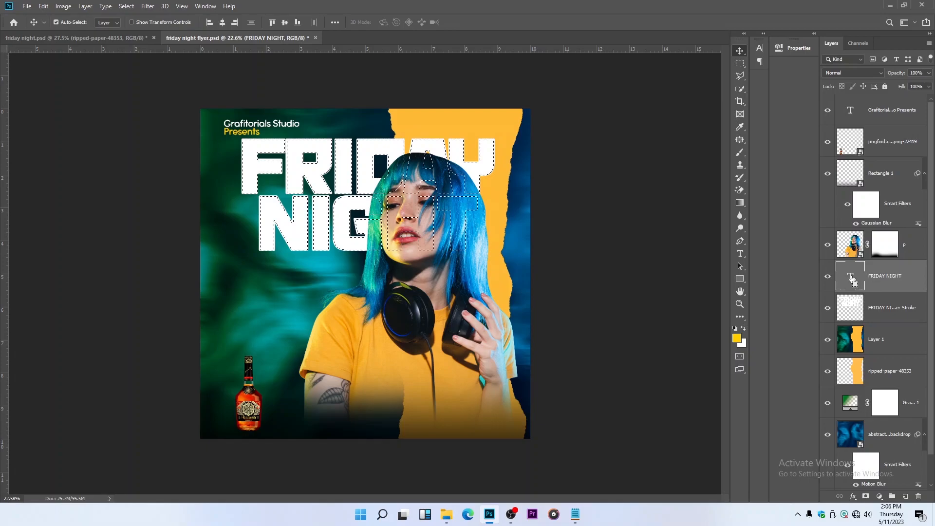
left_click(897, 317)
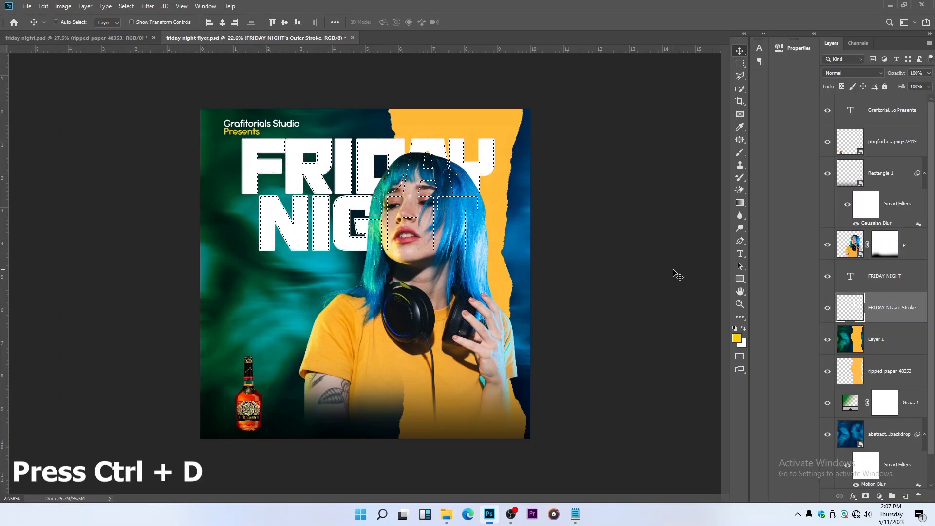
key("ctrl+d")
key("ctrl+s")
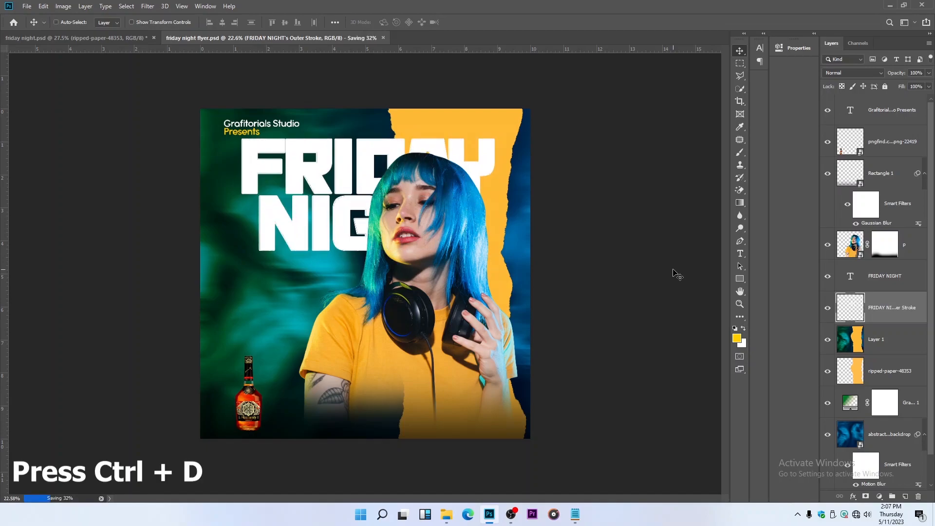
Move the outer stroke layer above the woman's layer so the title's outline overlaps her face
left_click_drag(906, 304, 899, 239)
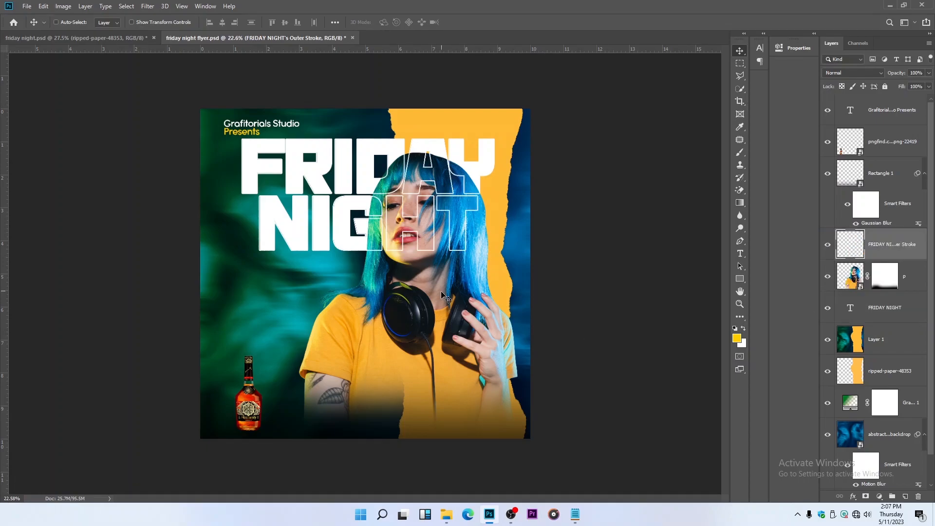
scroll(441, 239, "up", 2)
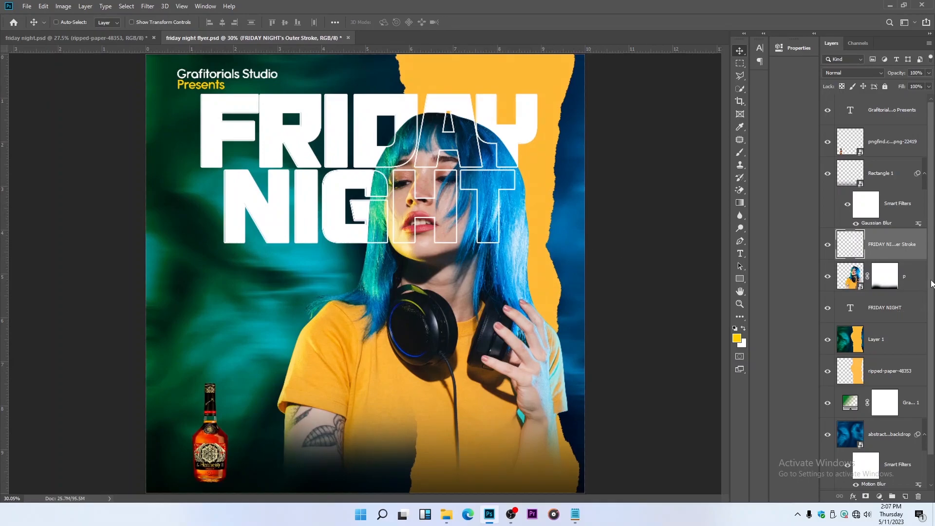
Skew the title and its outer stroke layer together vertically by about -4.4°, so the lines rise to the right
key("ctrl")
left_click(916, 306, "ctrl")
key("ctrl+t")
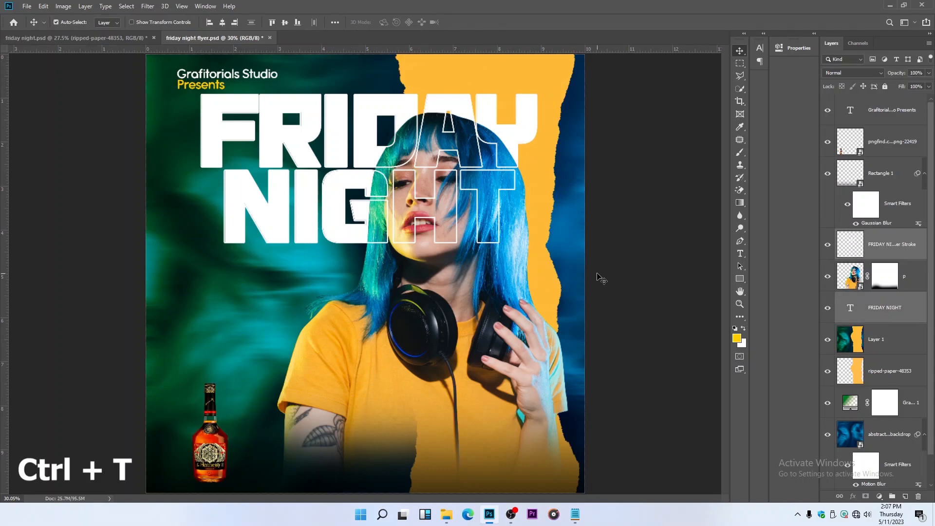
right_click(339, 151)
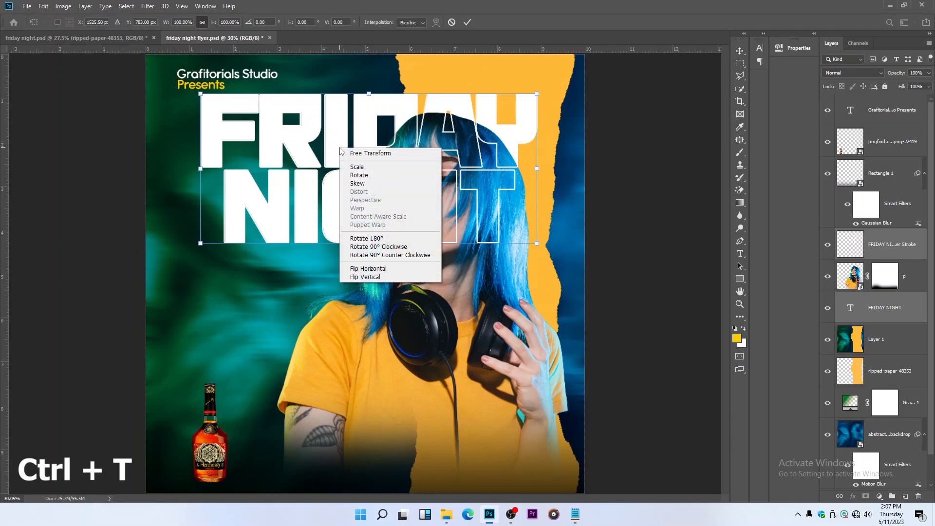
left_click(357, 184)
left_click_drag(199, 167, 199, 185)
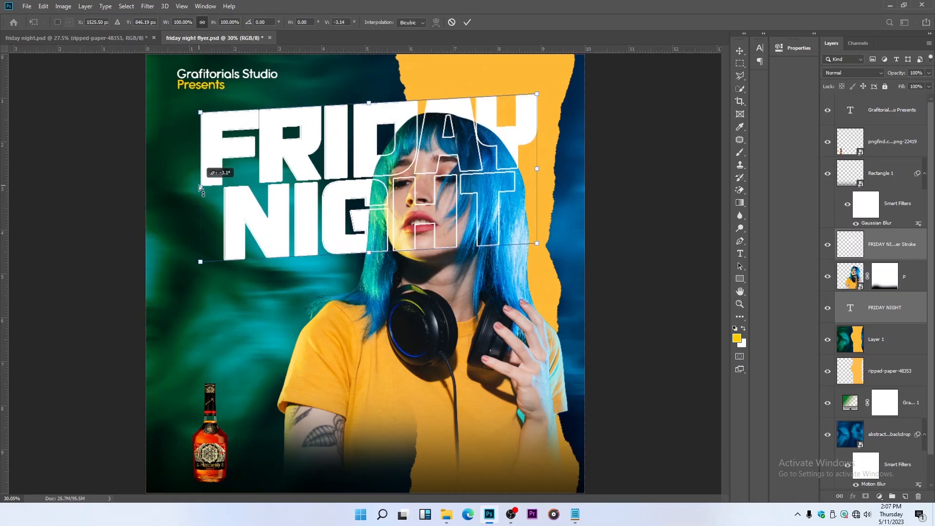
left_click_drag(539, 163, 539, 162)
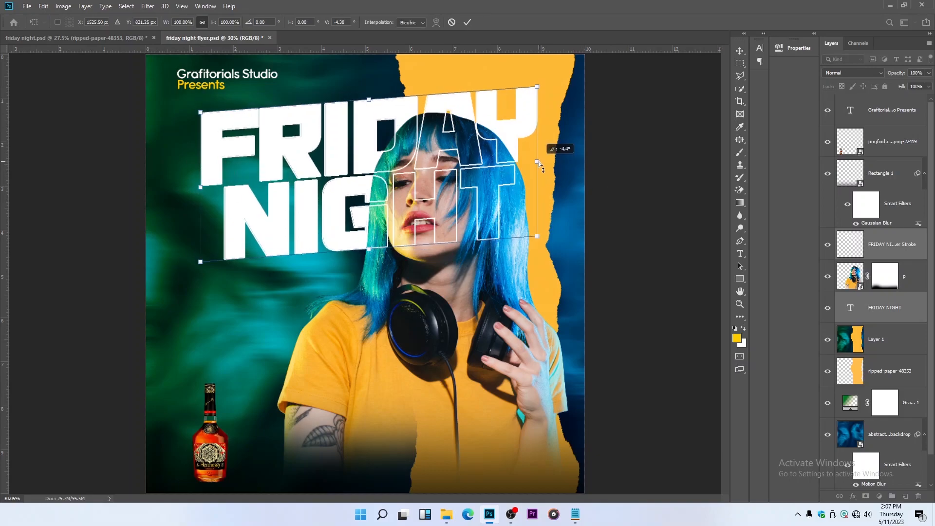
scroll(487, 168, "down", 3)
key("Escape")
Enlarge the skewed title and its outline together to about 8.02 x 4.14 in and shift them slightly down, clear of the heading
left_click_drag(429, 179, 429, 185)
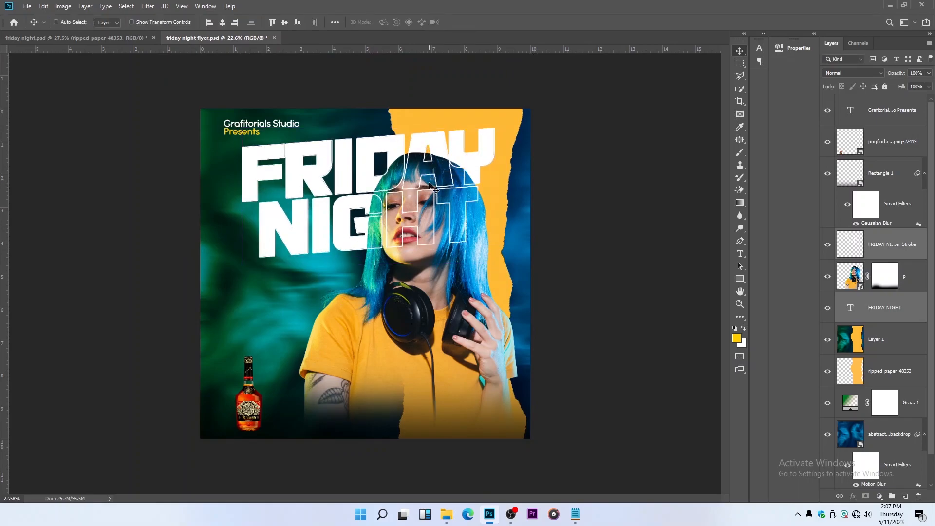
key("ctrl")
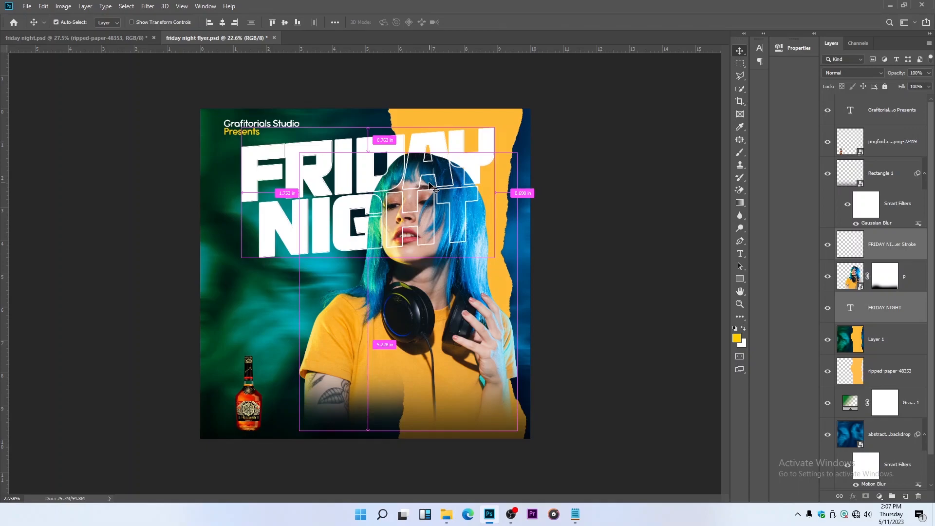
key("ctrl+t")
left_click_drag(497, 258, 507, 266)
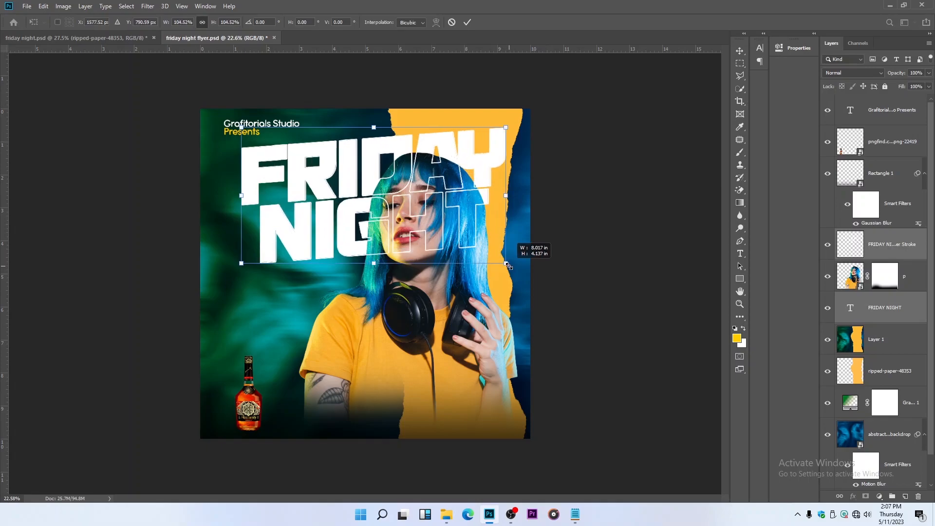
key("Return")
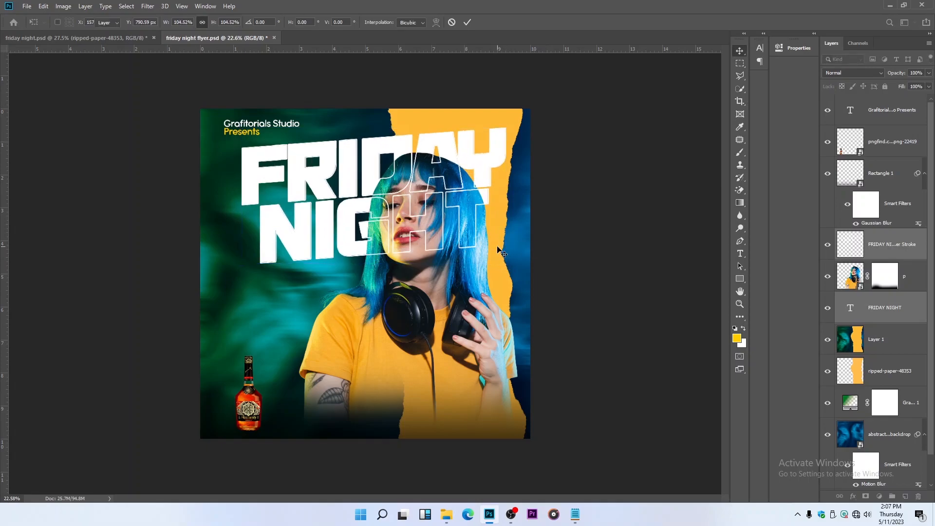
left_click_drag(436, 202, 437, 195)
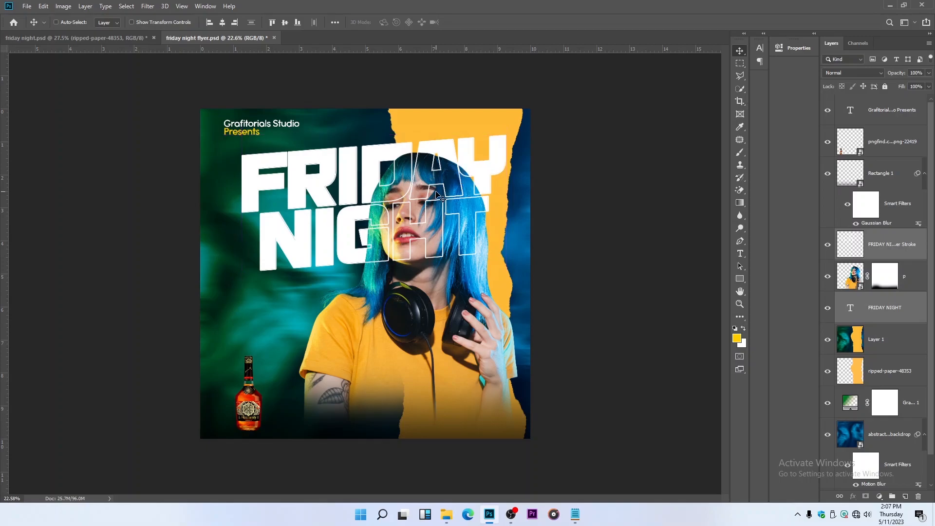
Move the "Grafitorials Studio Presents" heading slightly down, closer to the title, and save the document
left_click(263, 133, "ctrl")
left_click_drag(263, 133, 263, 134)
key("Up")
key("Up")
key("Up")
key("Up")
key("Up")
key("Up")
key("Up")
key("Up")
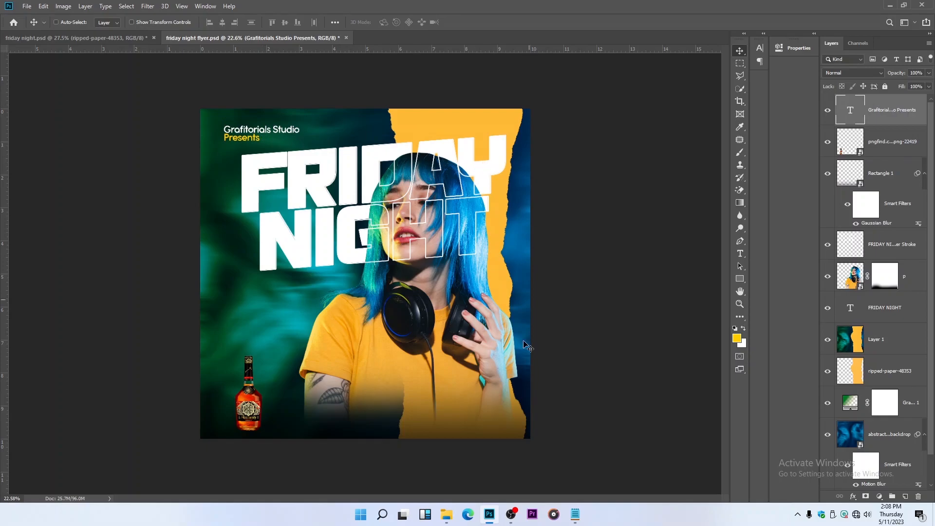
key("ctrl+s")
Add the text "Party" below the title and set its font to orlando
left_click(740, 254)
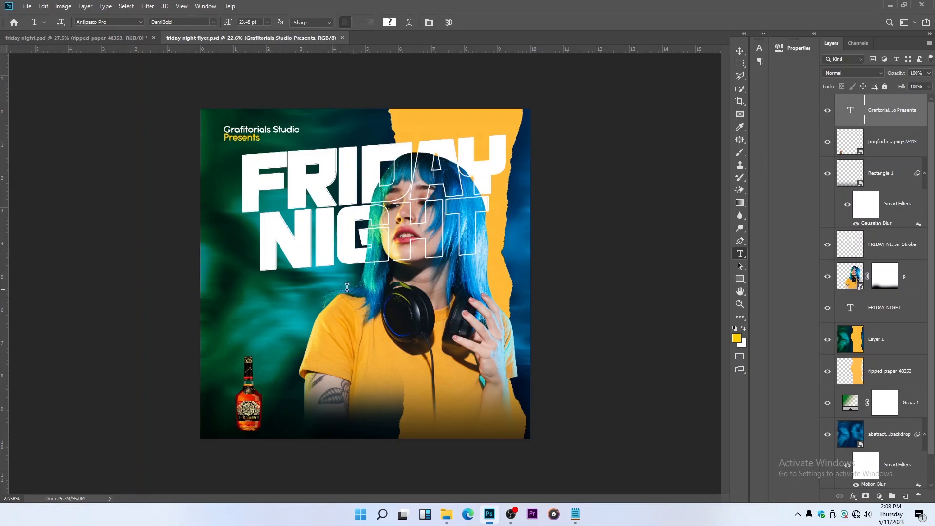
left_click(292, 298)
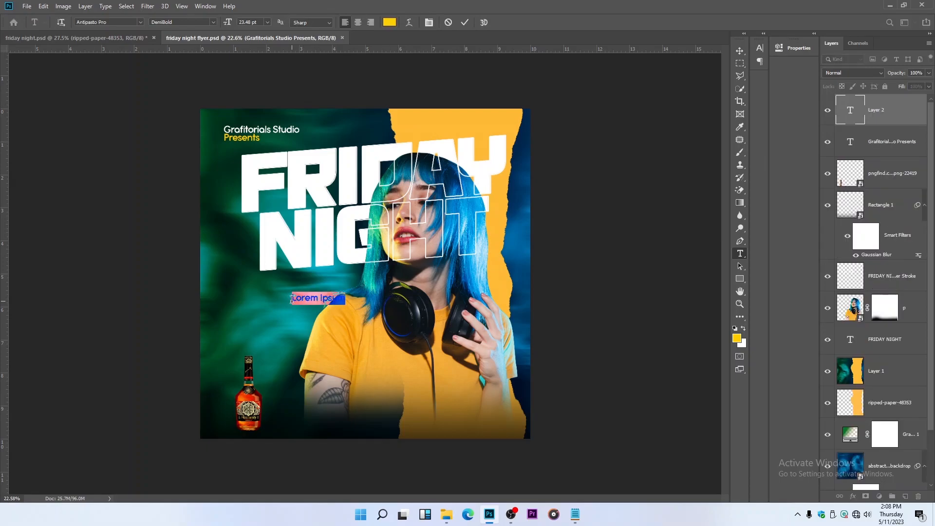
type("Party")
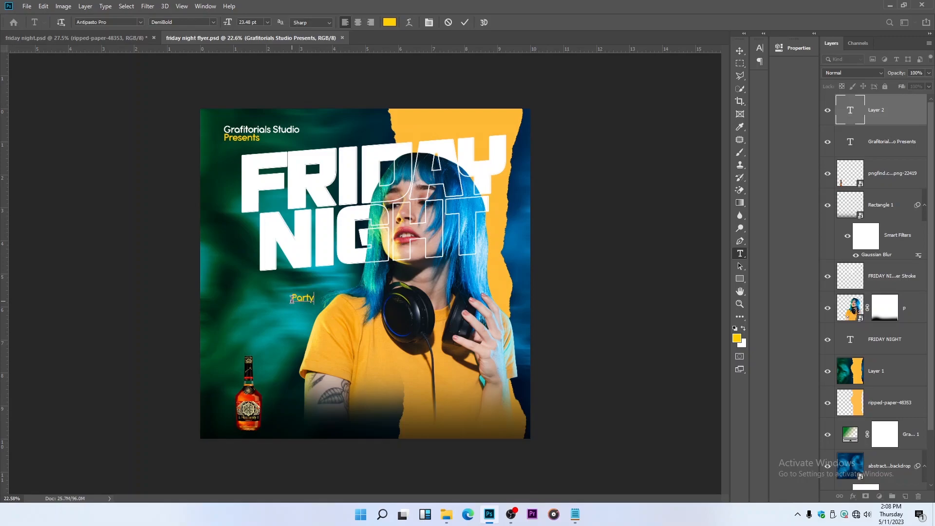
left_click(466, 22)
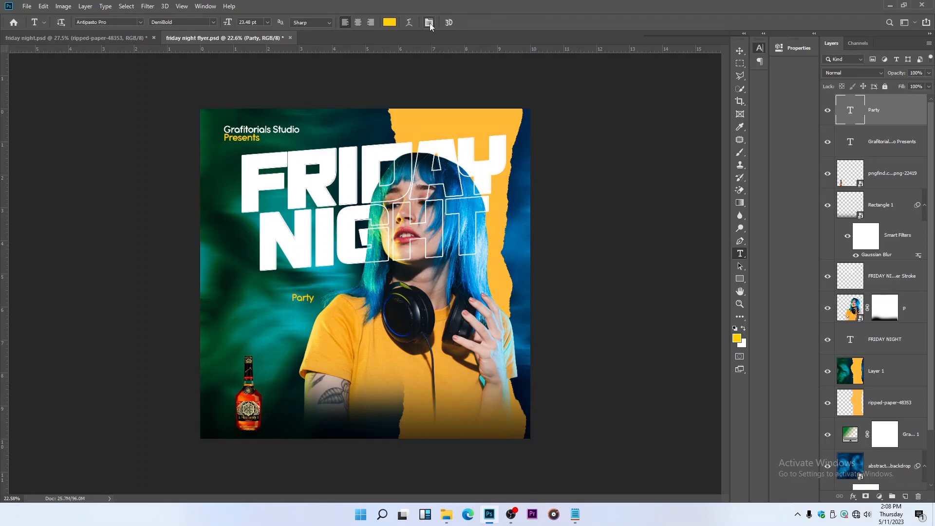
left_click(430, 23)
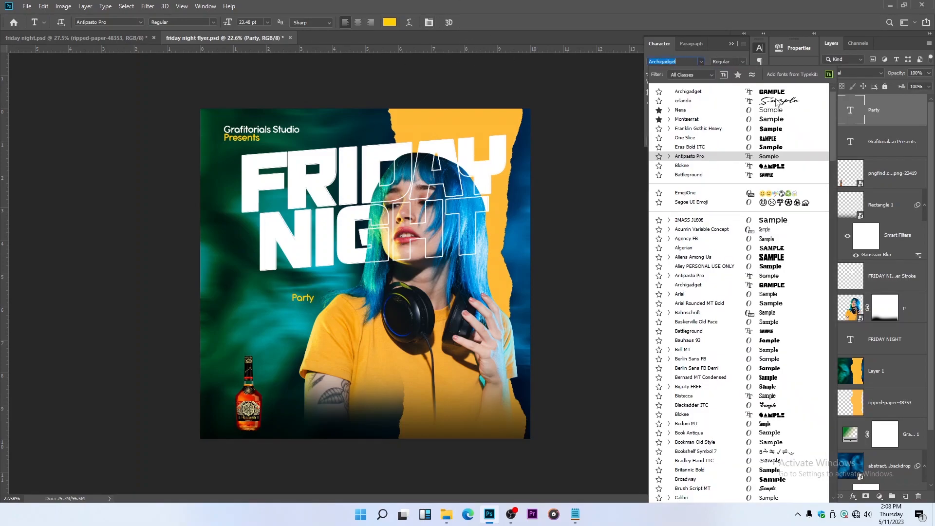
left_click(760, 103)
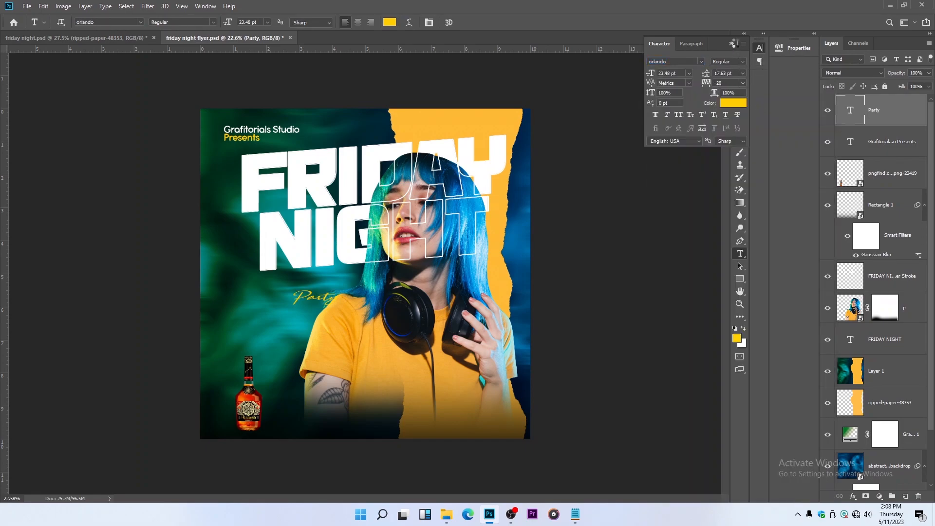
left_click(732, 44)
Enlarge the "Party" text to about 177% and place it over the lower edge of the first letters of NIGHT
left_click(740, 52)
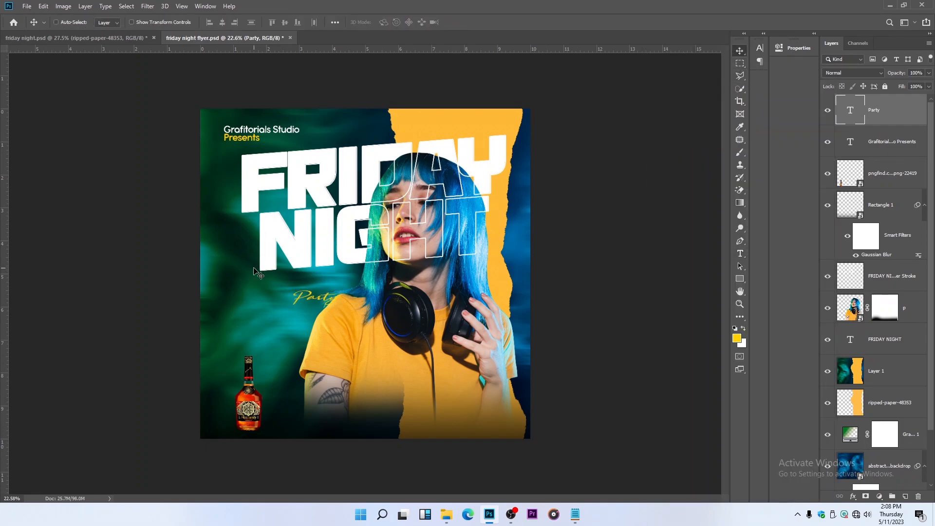
key("ctrl+t")
scroll(280, 294, "up", 2)
left_click_drag(278, 293, 231, 279)
left_click_drag(288, 290, 328, 274)
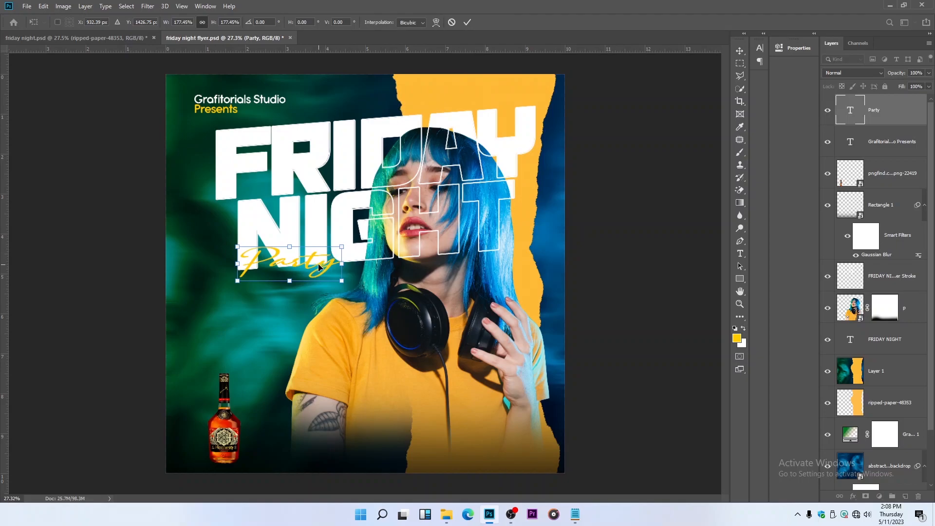
Skew the "Party" text vertically by about -3.7° so it follows the title's slope
right_click(319, 267)
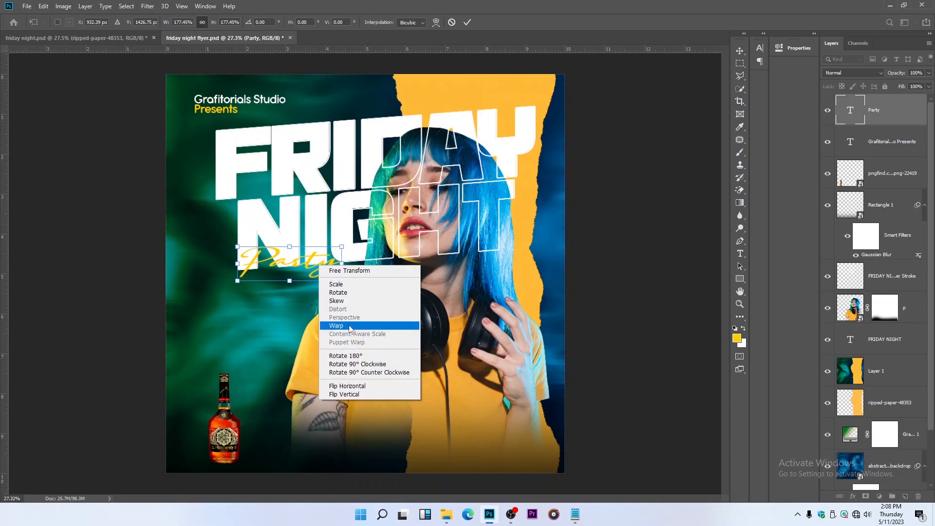
left_click(345, 301)
left_click_drag(342, 263, 342, 258)
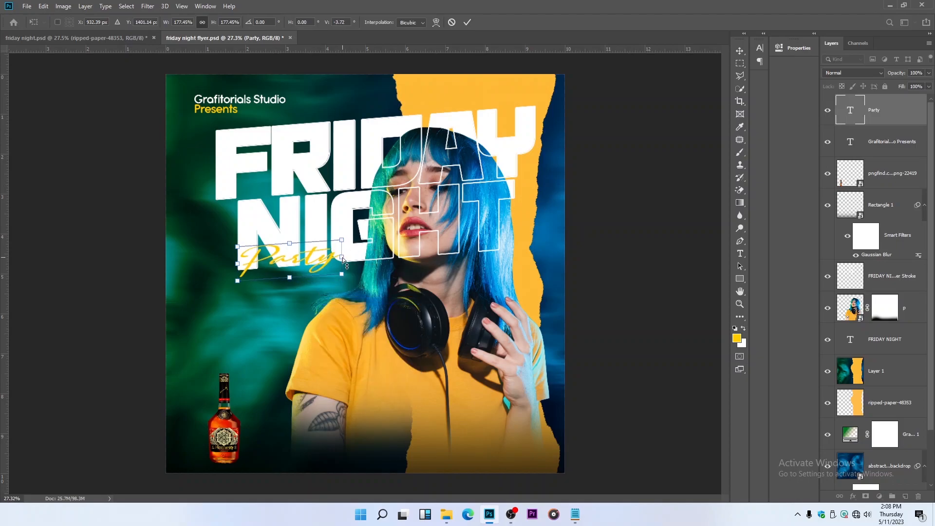
key("Return")
Change the "Party" text colour to white (ffffff)
left_click(740, 254)
left_click_drag(238, 263, 406, 255)
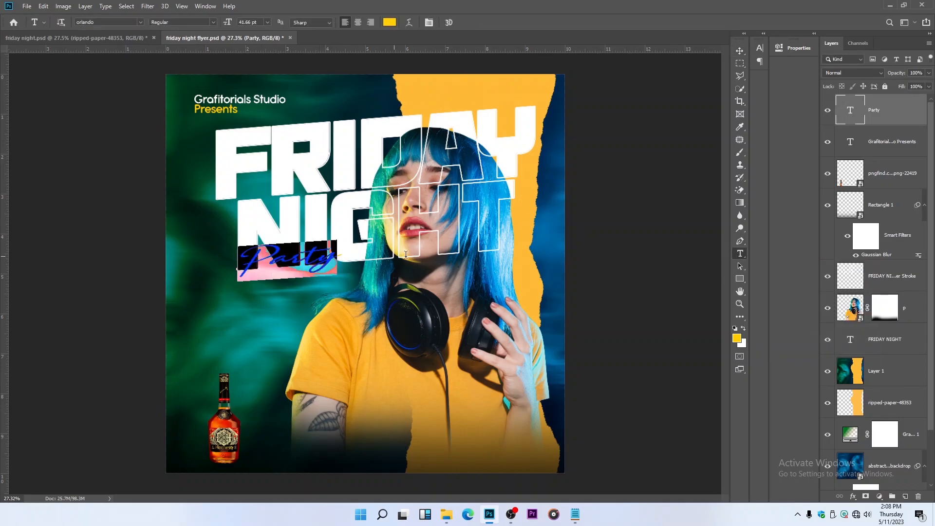
left_click(465, 23)
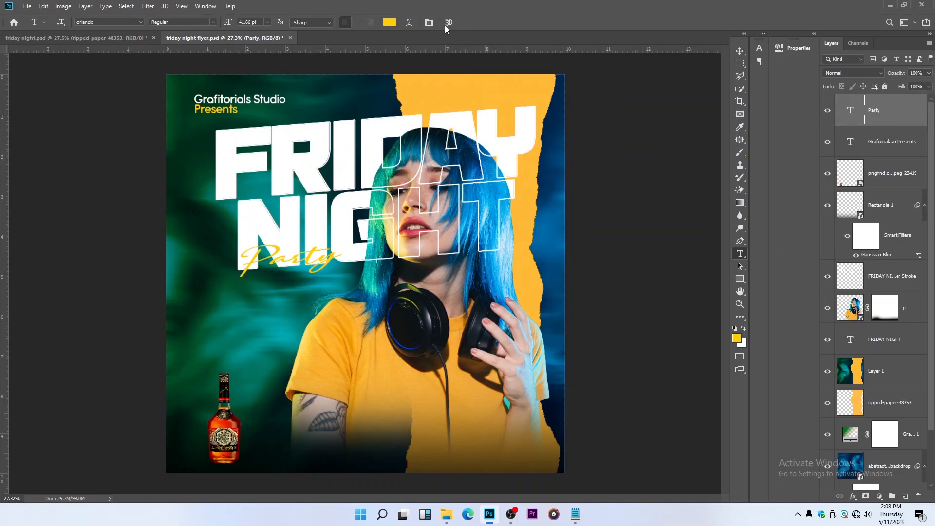
left_click(389, 23)
type("ffffff")
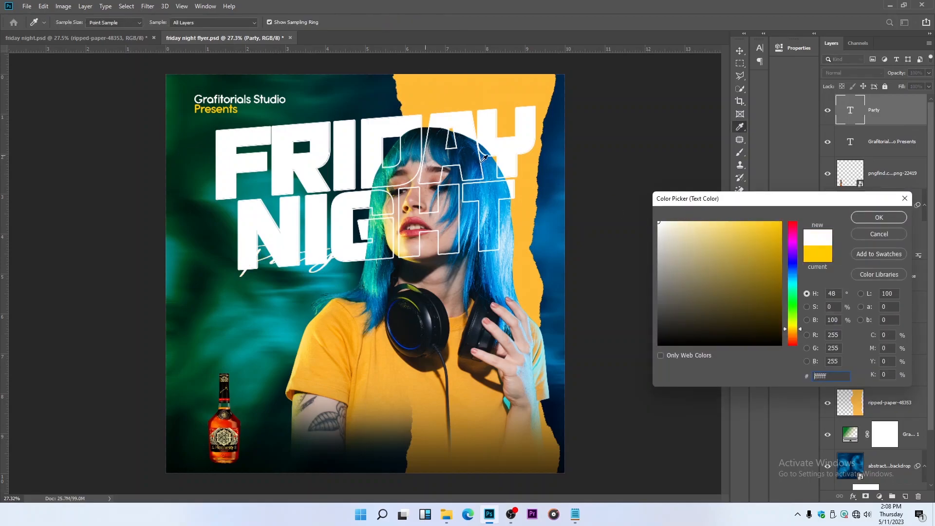
left_click(880, 217)
Give "Party" a black drop shadow with 73% opacity, 90° angle, distance 7 px, spread 50%, size 8 px and linear contour, then save
key("v")
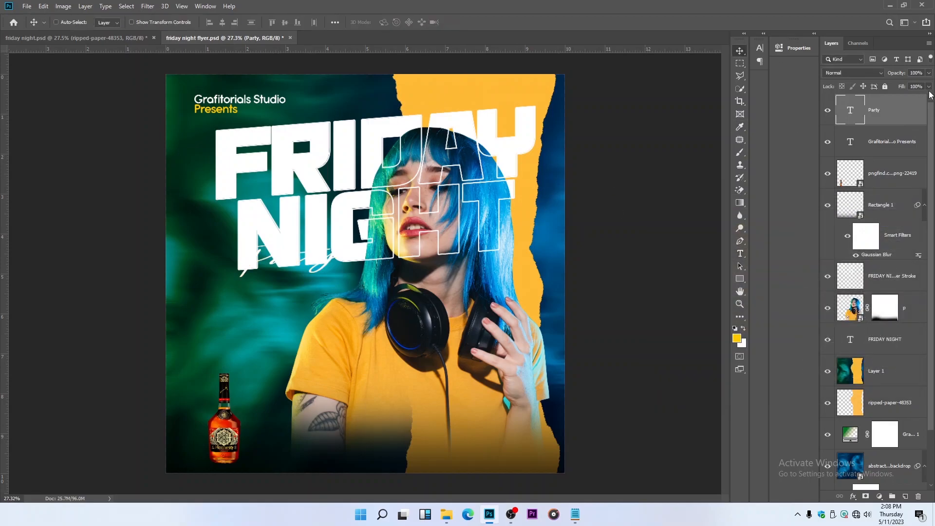
double_click(917, 113)
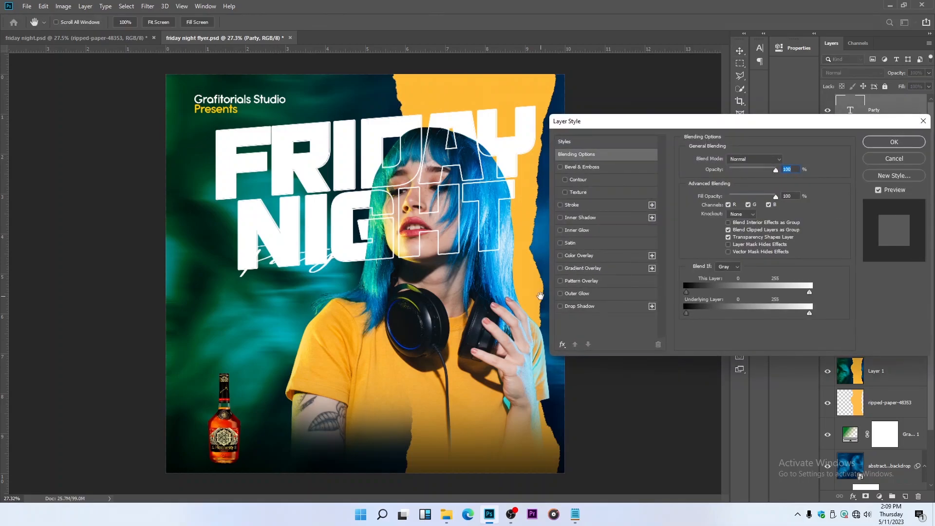
left_click(577, 307)
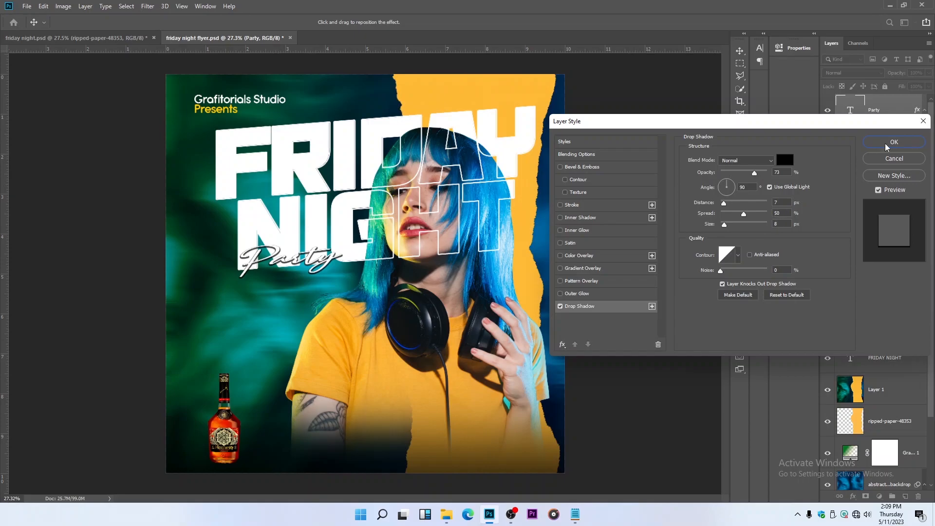
left_click(736, 264)
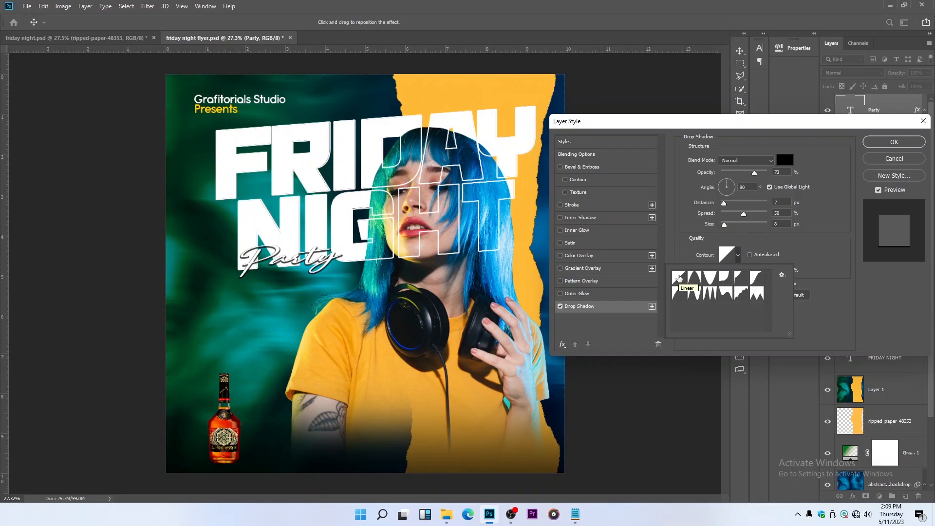
double_click(680, 278)
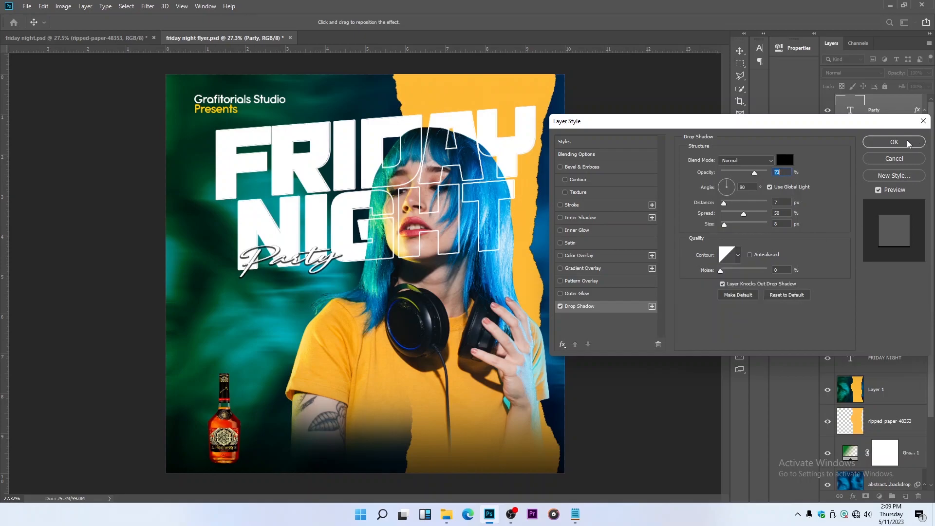
left_click(894, 142)
key("ctrl+minus")
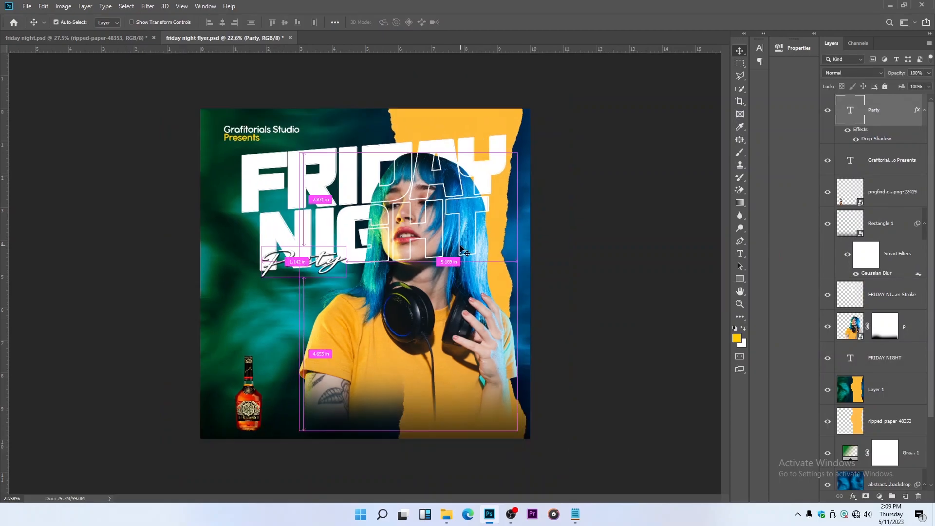
key("ctrl+s")
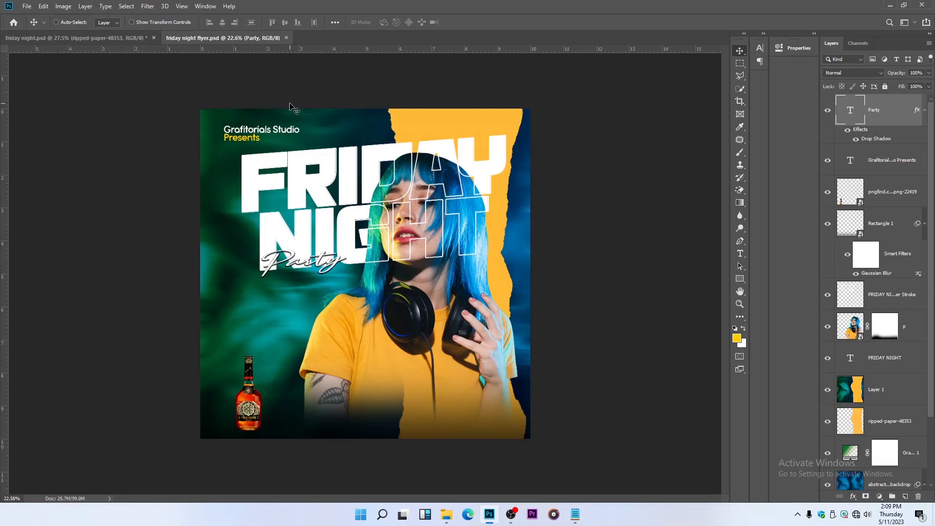
Draw an unfilled circle about 436 px wide with a 1 px white stroke above the bottle
key("z")
right_click(325, 157)
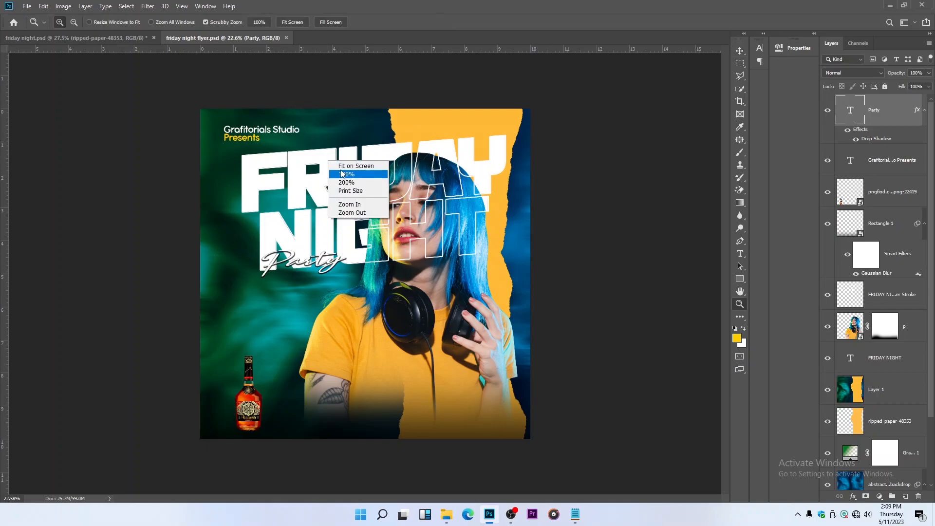
left_click(342, 164)
key("v")
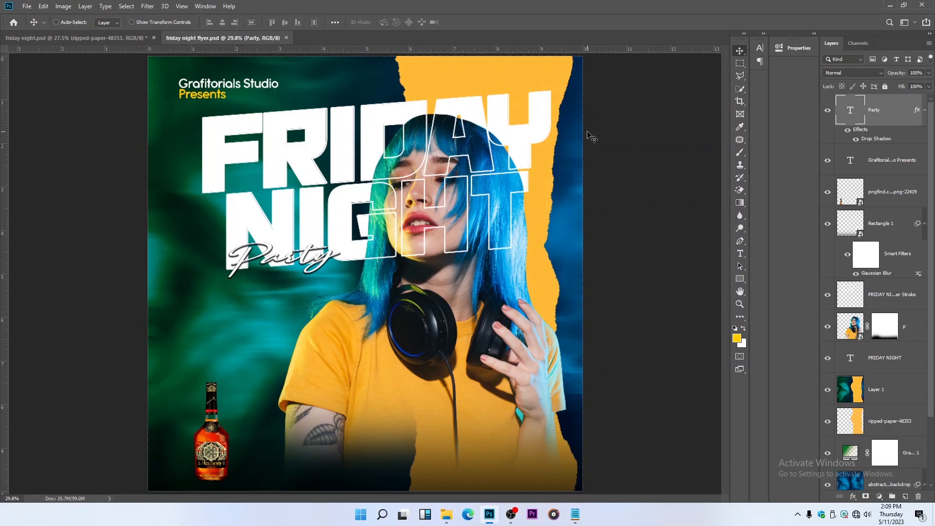
left_click(743, 279)
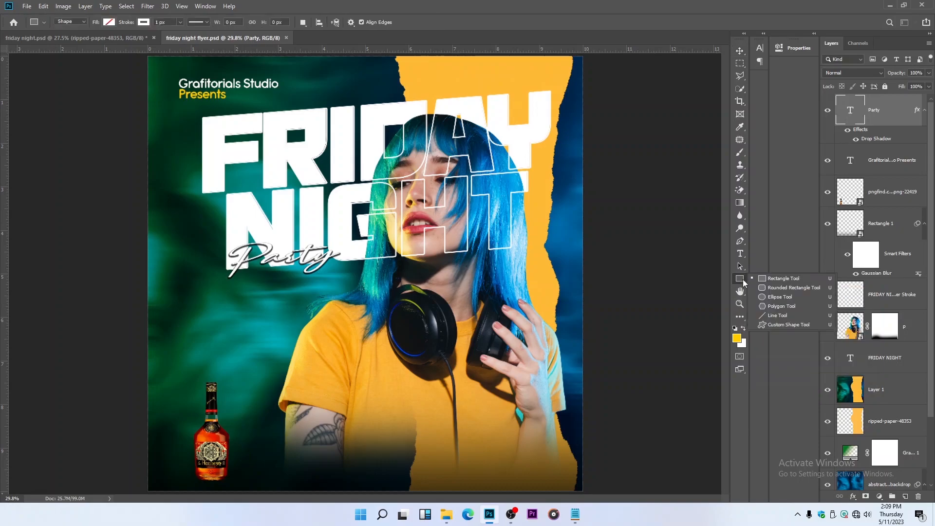
left_click(774, 298)
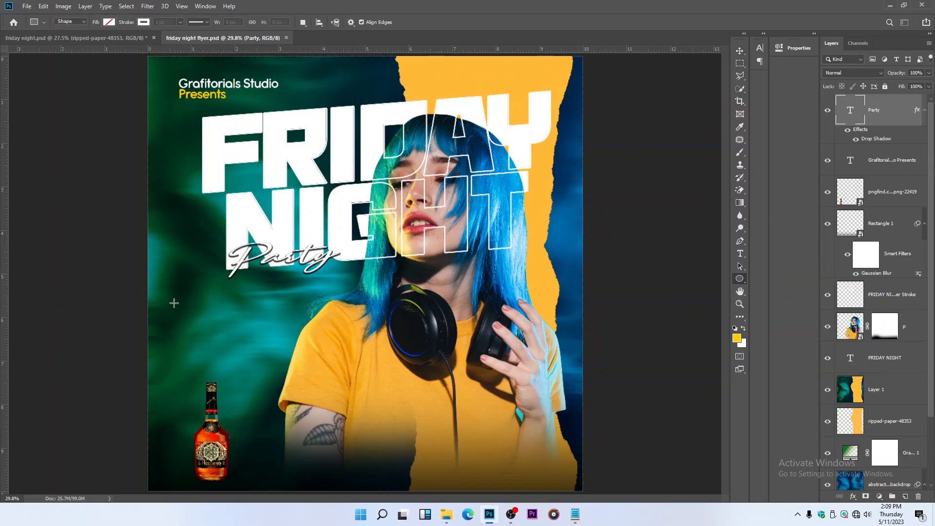
left_click_drag(180, 293, 253, 380)
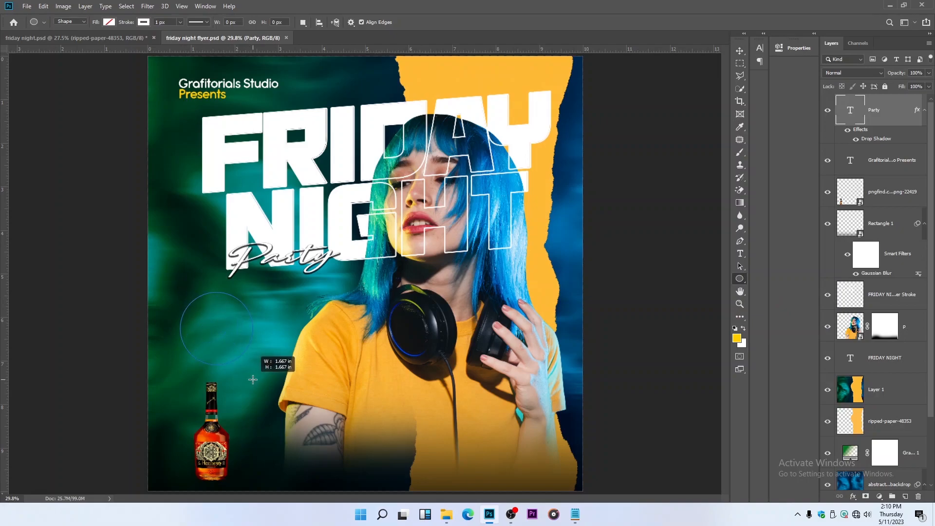
left_click_drag(253, 379, 249, 355)
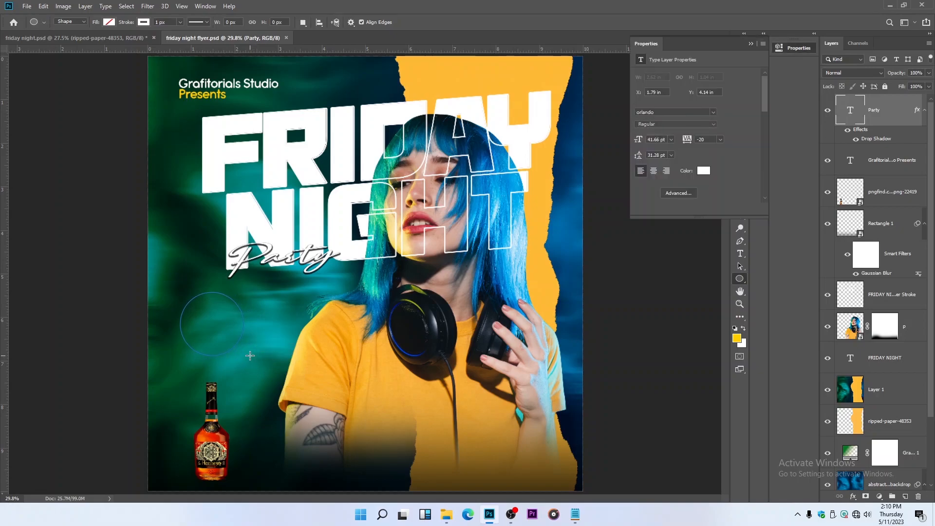
left_click(751, 44)
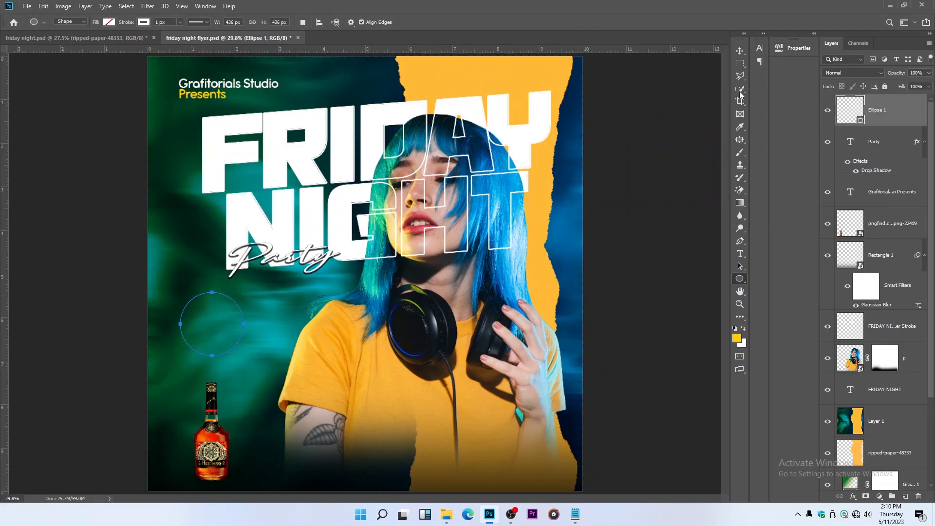
Add the text "DOOR OPEN" along the outside of the circle's path
left_click(740, 254)
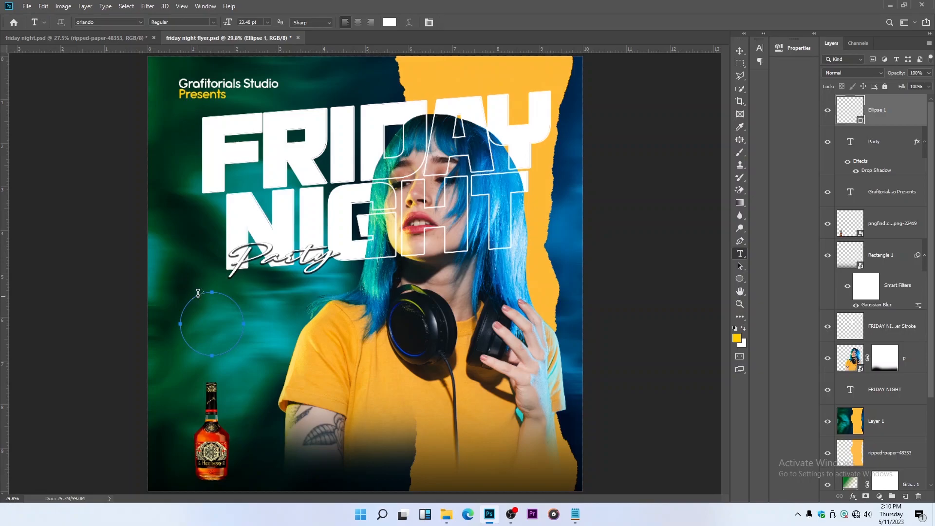
left_click(198, 294)
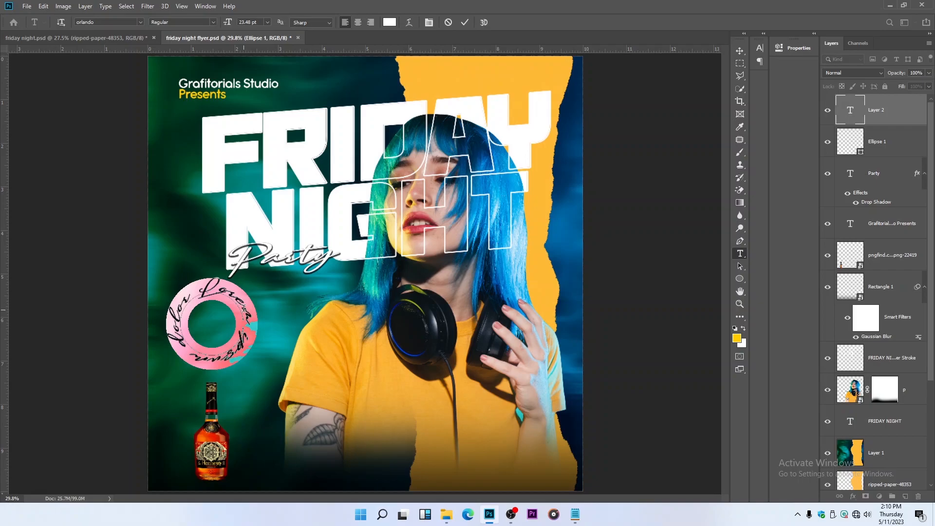
type("dor")
key("BackSpace")
key("BackSpace")
key("BackSpace")
type("DOOR OPEN")
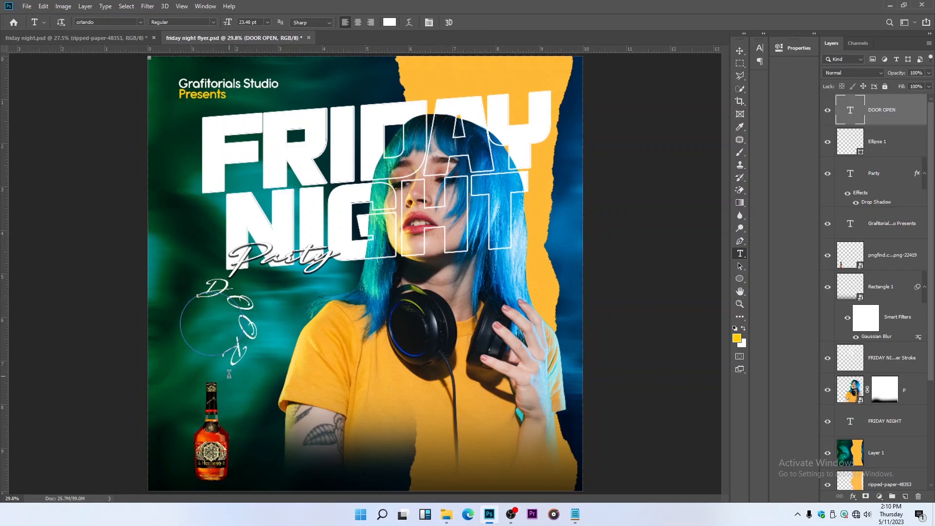
Set the circular "DOOR OPEN" text in Montserrat Regular at 8.48 pt
double_click(248, 327)
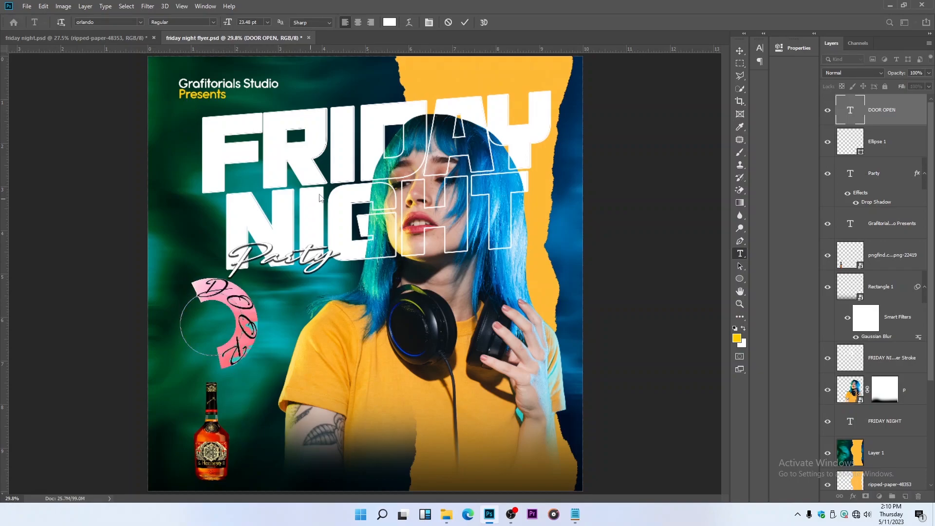
left_click(140, 22)
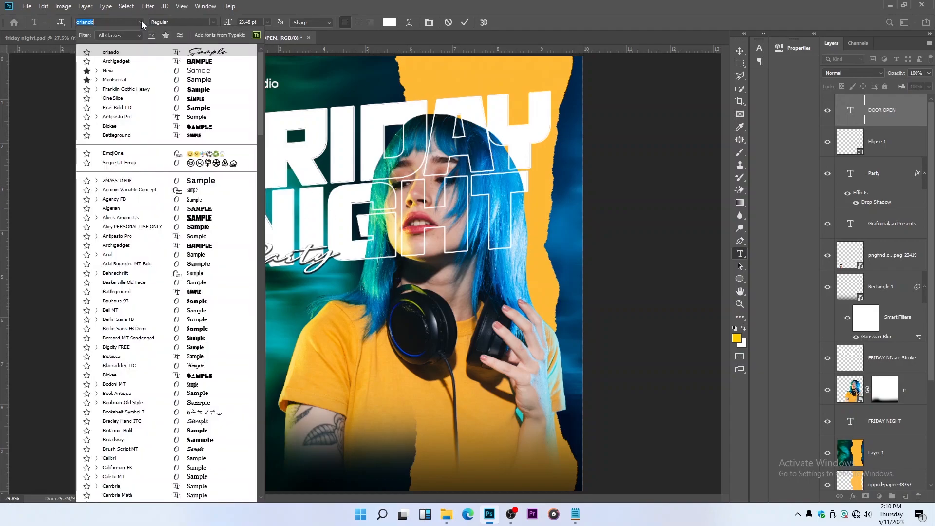
left_click(205, 82)
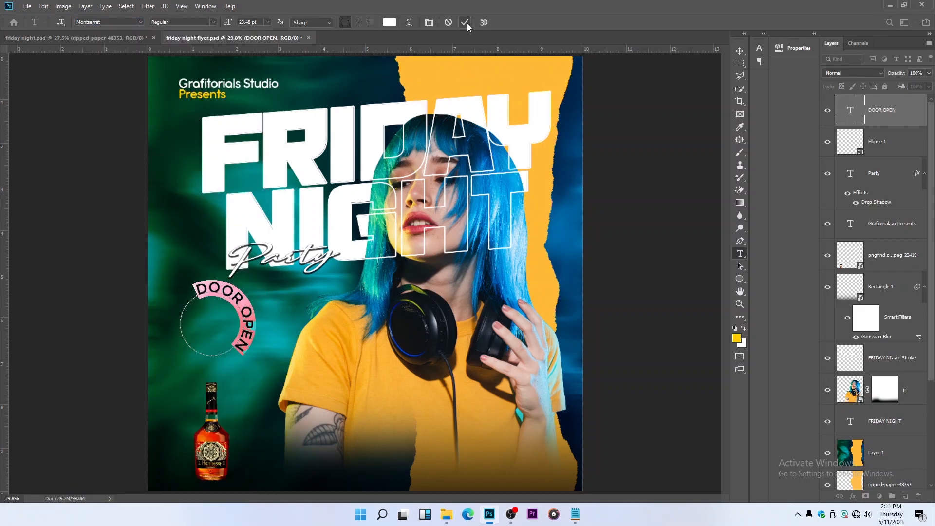
left_click(429, 23)
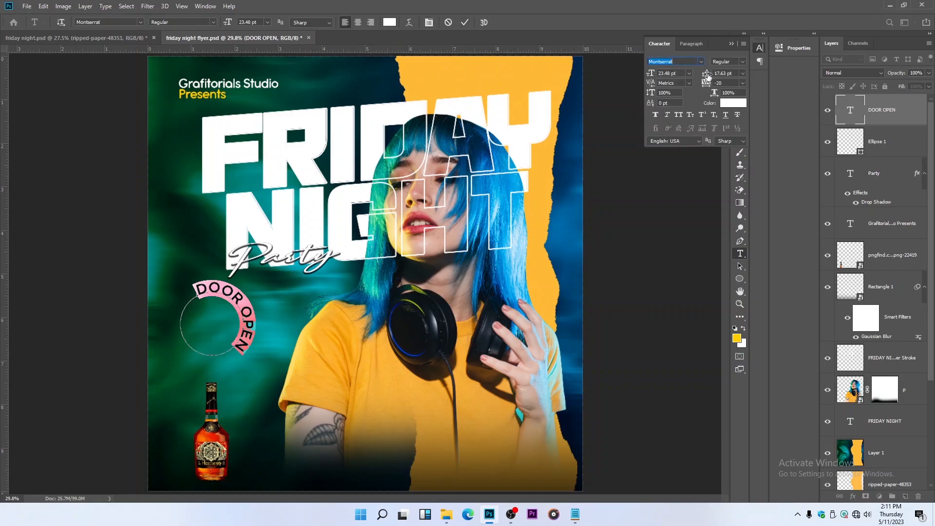
left_click_drag(651, 74, 641, 72)
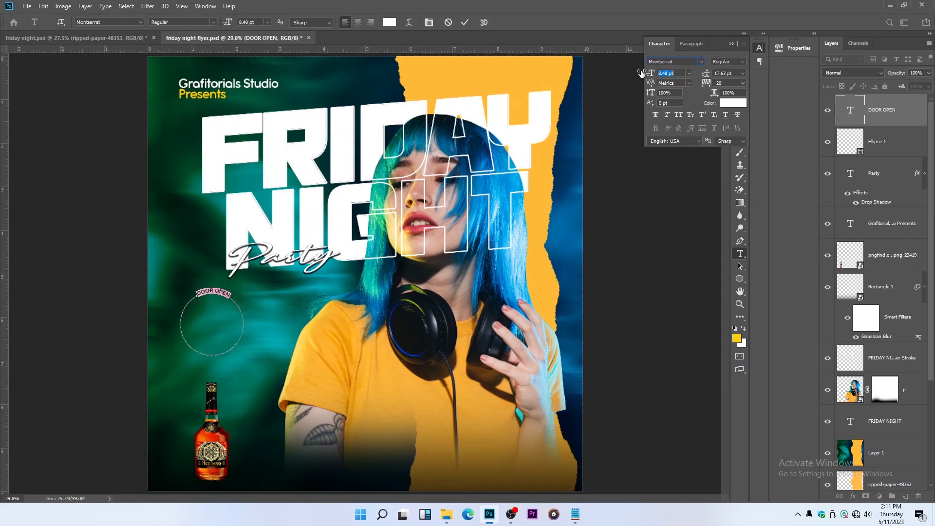
left_click(731, 44)
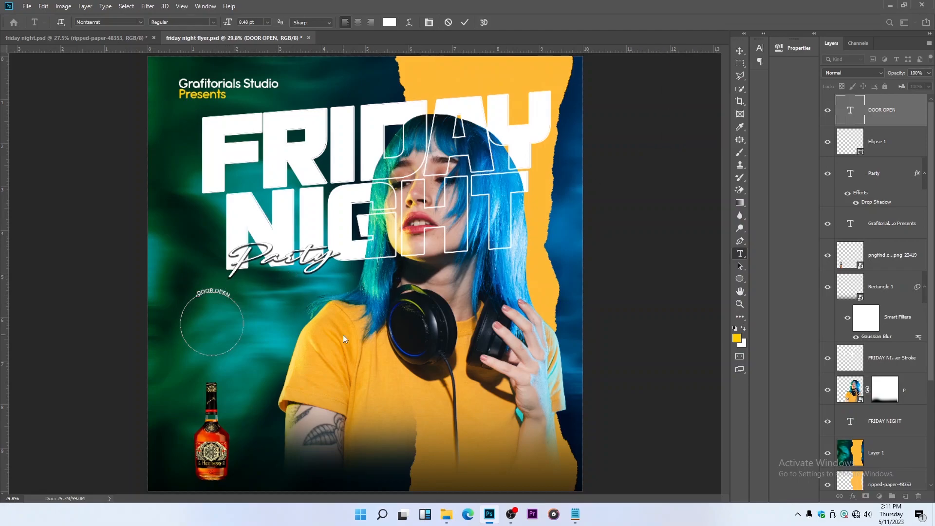
Change the circular text to "DOOR OPENS" and repeat the phrase around the path until it reads five times
type("S")
key("ctrl+a")
key("ctrl+c")
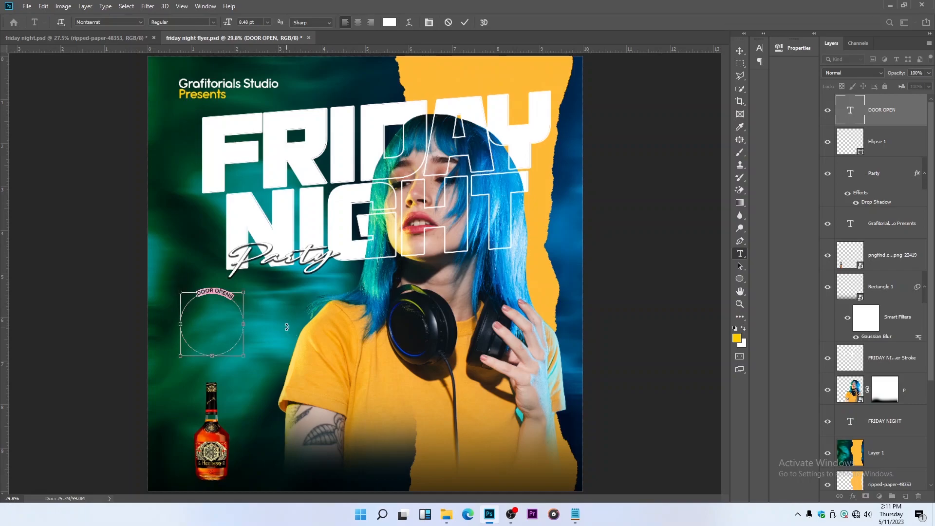
key("Right")
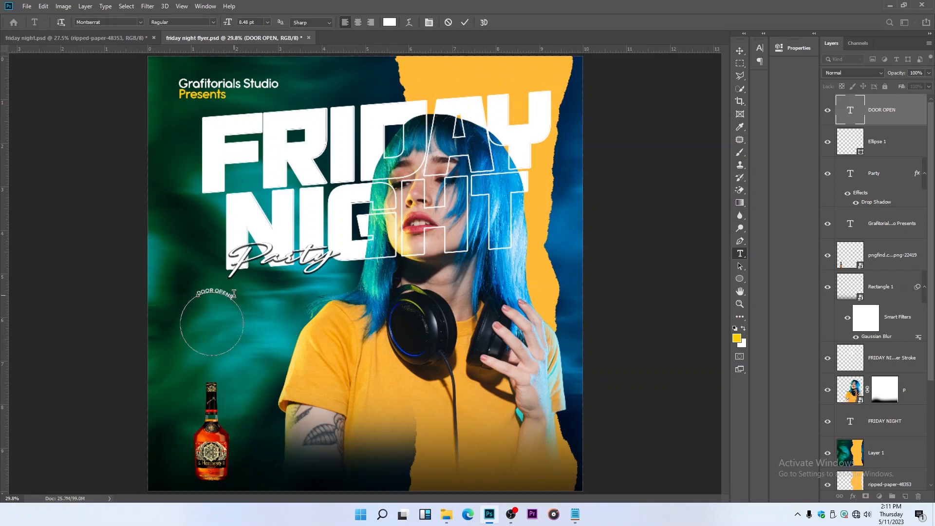
key("ctrl")
key("ctrl+v")
key("ctrl")
key("ctrl+v")
key("ctrl+v")
key("ctrl")
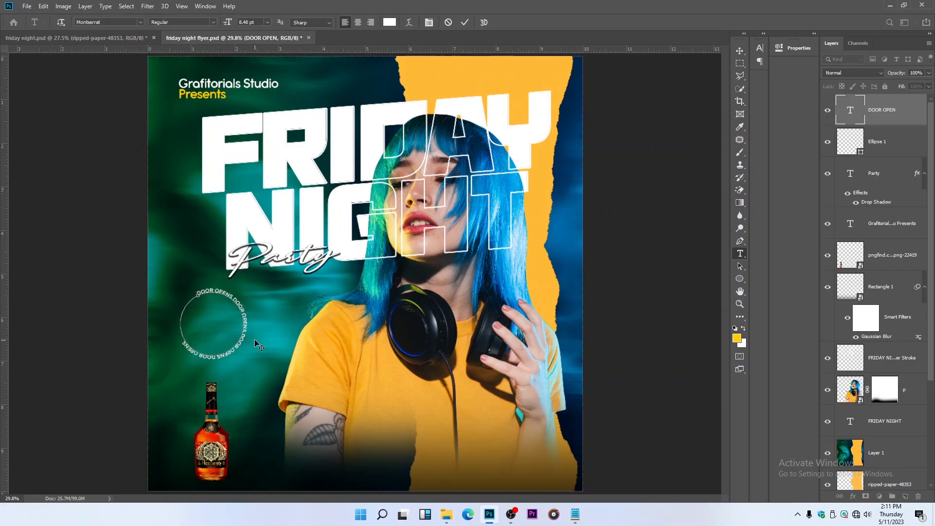
key("ctrl+v")
left_click(739, 50)
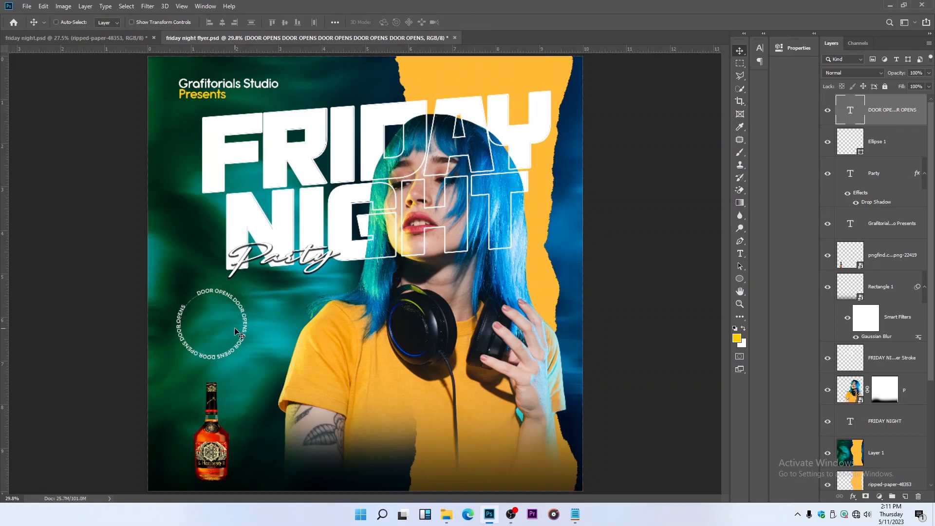
Extend the end of the circular text with a further "DOOR OP" to help close the gap
key("t")
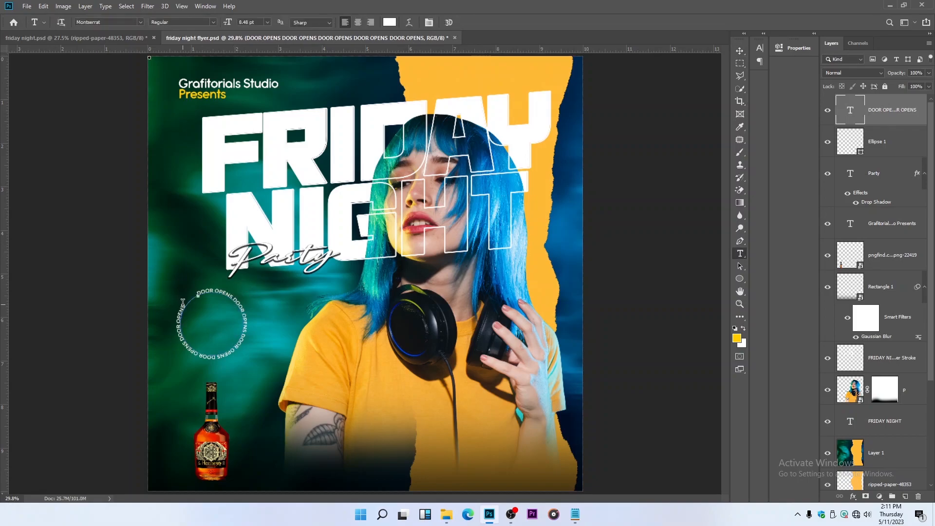
left_click(184, 303)
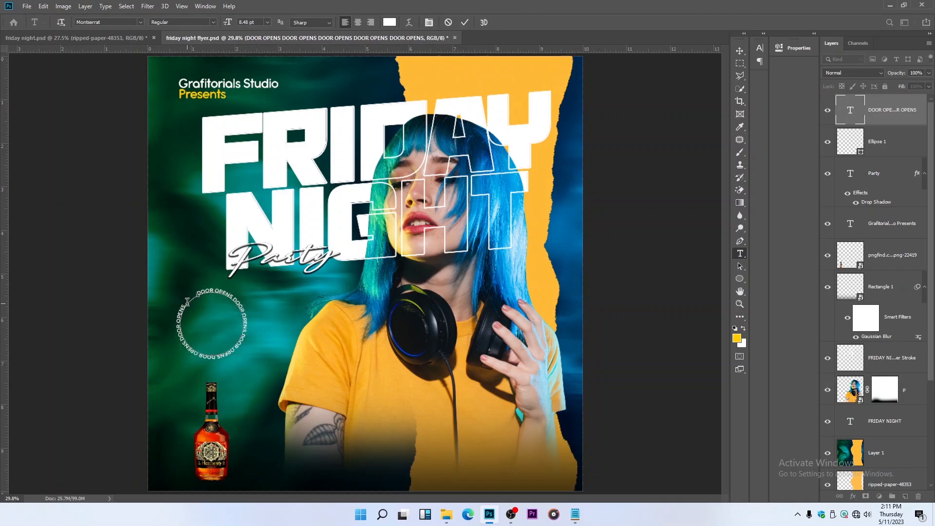
key("ctrl")
left_click_drag(185, 299, 175, 342)
left_click(191, 300)
key("ctrl")
scroll(193, 305, "up", 2)
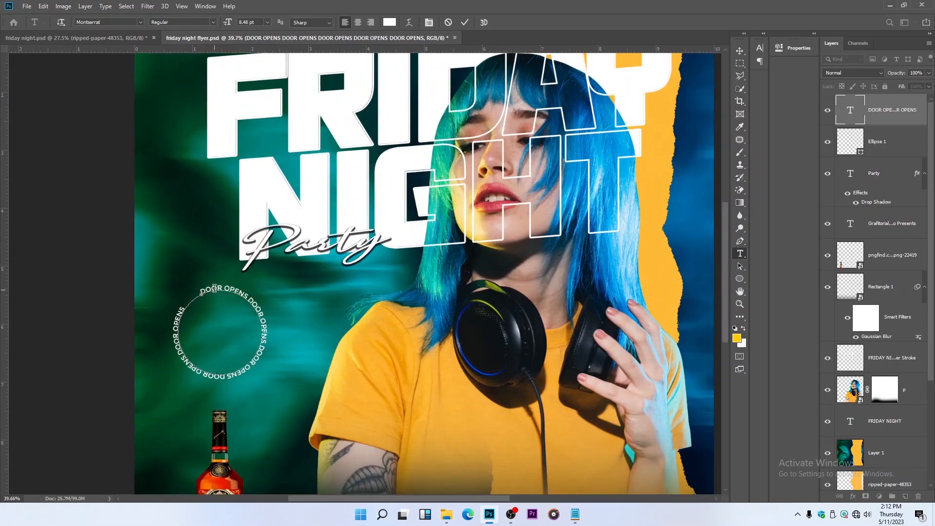
left_click(464, 25)
Reduce the whole circular text to 6.48 pt so it fits evenly around the circle
left_click(212, 293)
key("ctrl+a")
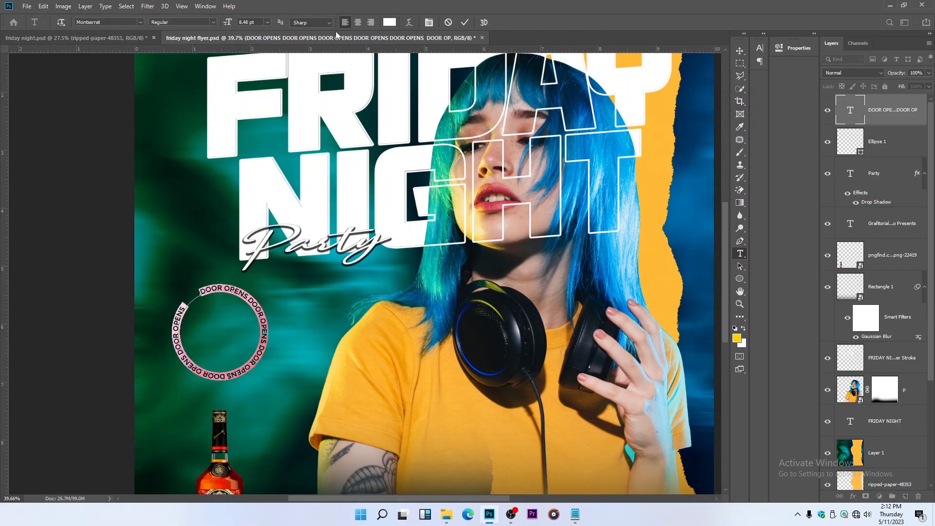
mouse_move(229, 24)
left_mouse_down()
mouse_move(225, 39)
mouse_move(230, 26)
left_mouse_up()
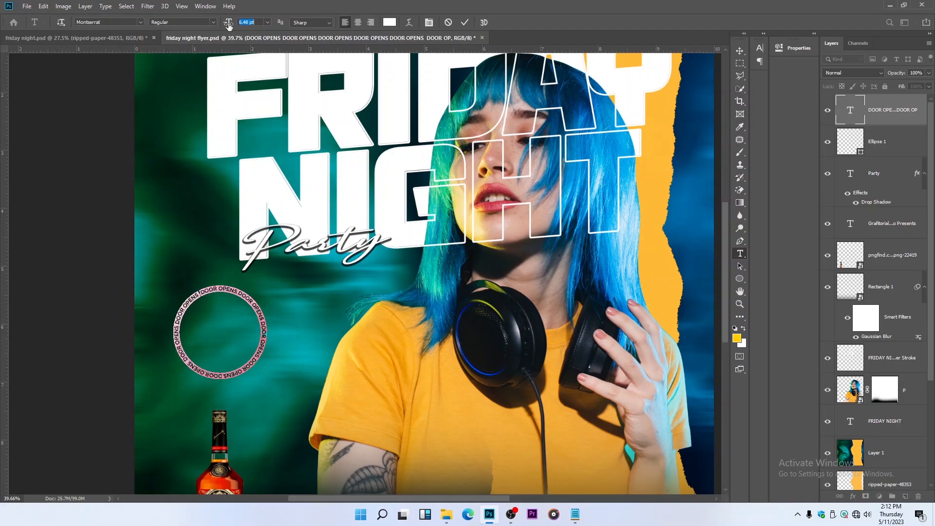
left_click(464, 22)
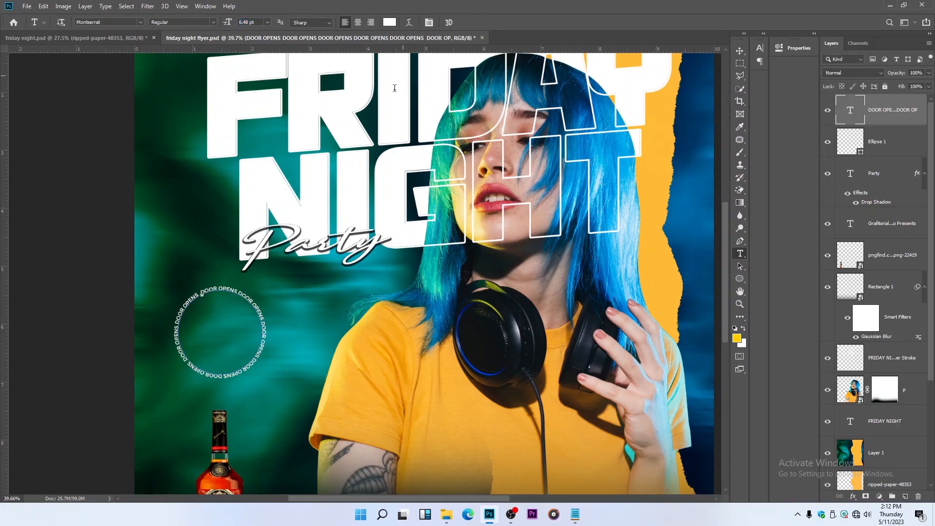
Delete the thin Ellipse 1 outline and reposition the circular "DOOR OPENS" text above the bottle
left_click(740, 51)
scroll(234, 341, "down", 3)
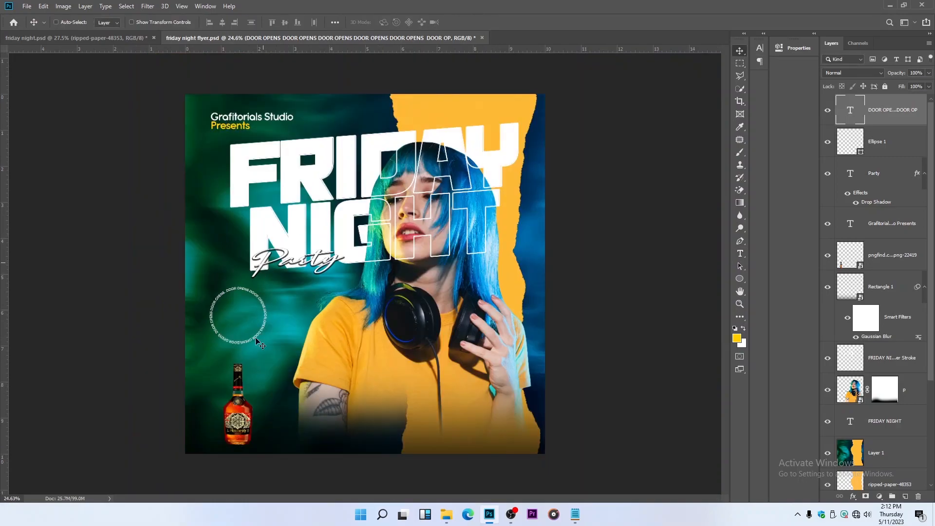
scroll(238, 336, "up", 5)
left_click_drag(242, 308, 241, 303)
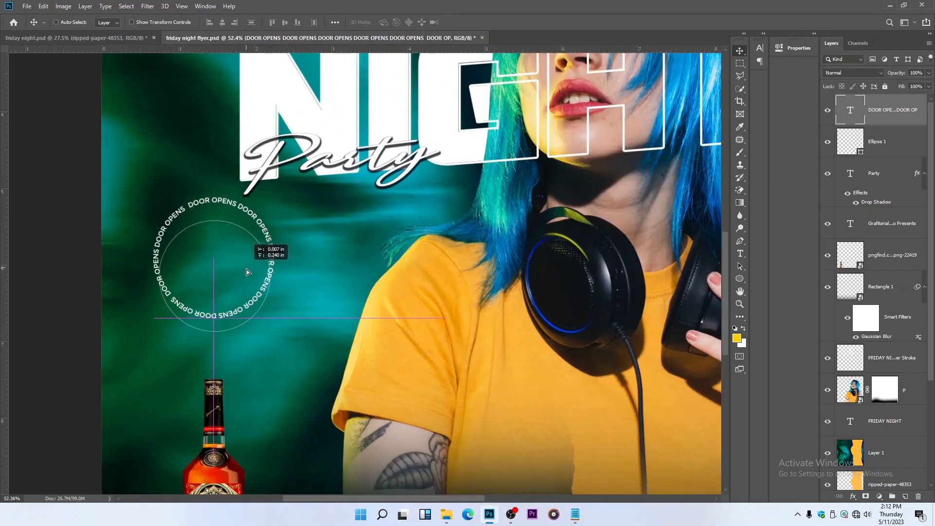
left_click(868, 148)
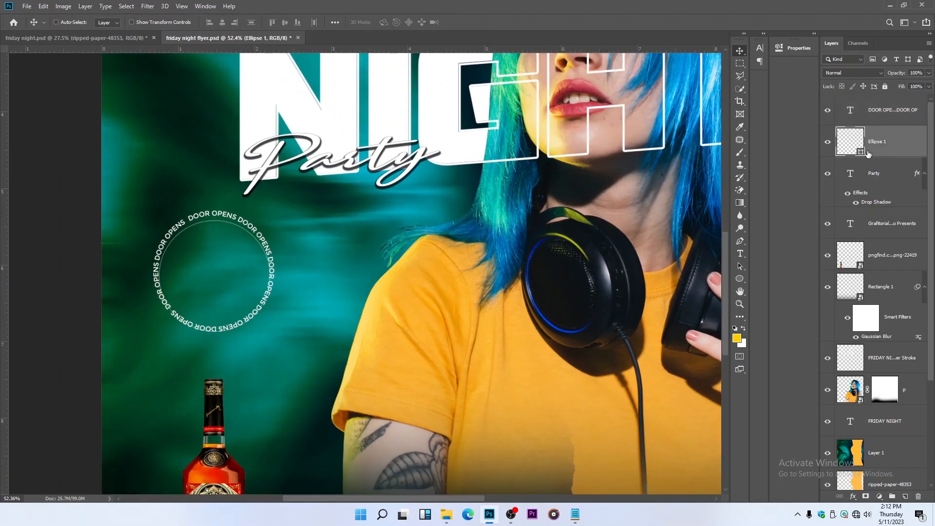
key("Delete")
left_click(878, 121)
scroll(292, 264, "down", 2)
left_click_drag(241, 275, 248, 272)
scroll(248, 271, "down", 2)
Recolour the circular text with the yellow sampled from the torn paper (ffbb37)
left_click(739, 253)
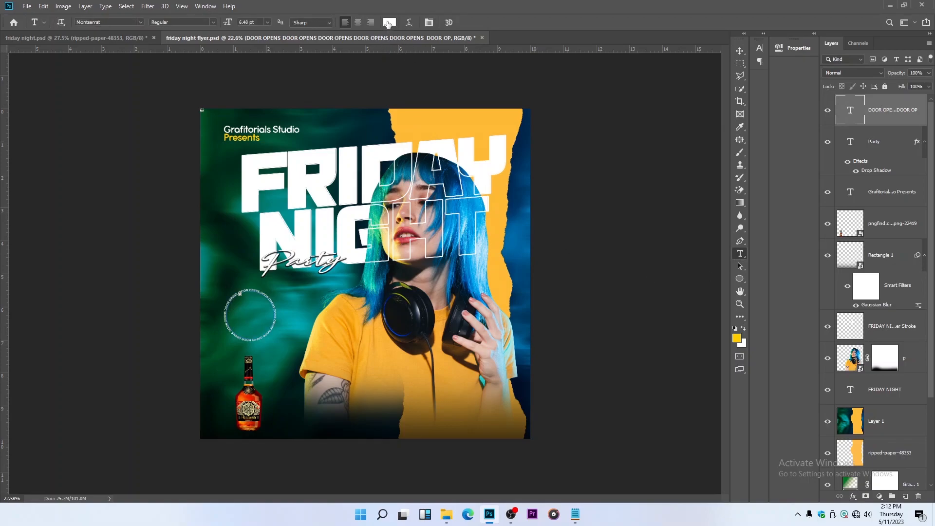
left_click(389, 24)
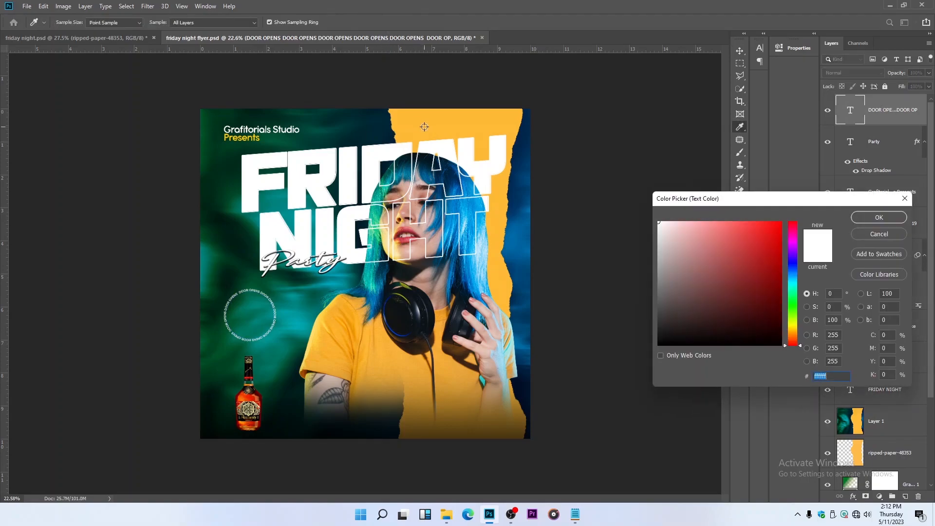
left_click(426, 130)
left_click(880, 217)
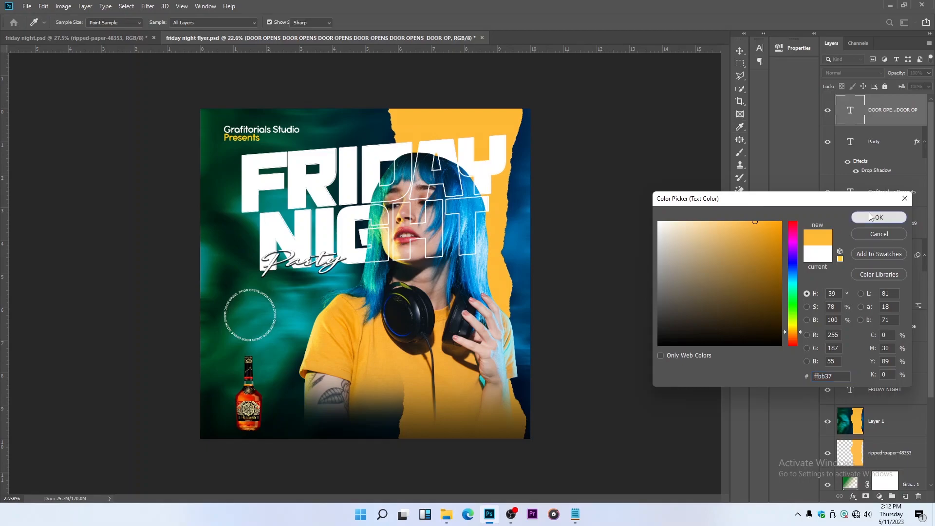
scroll(324, 283, "up", 2)
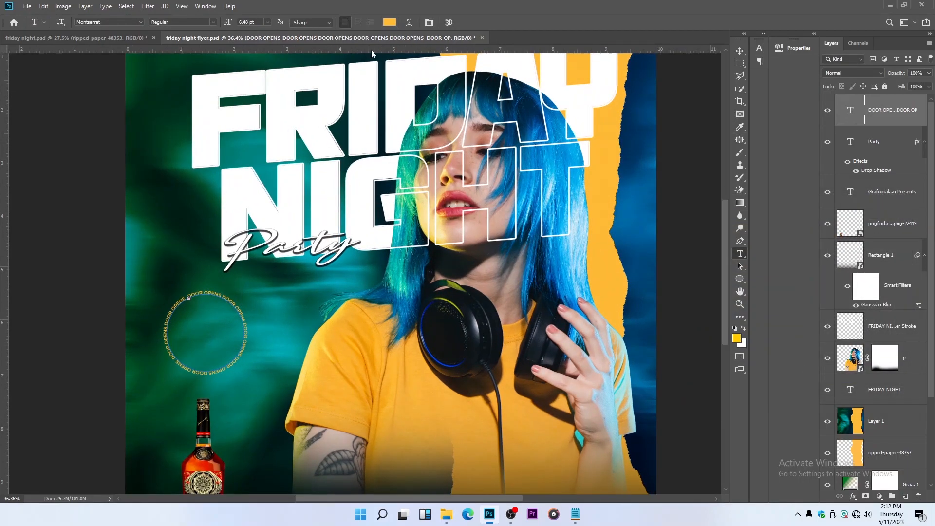
Scale the circular text down slightly and shift it toward the flyer's left edge, above the bottle
left_click(740, 51)
scroll(309, 292, "down", 2)
left_click_drag(249, 318, 208, 319)
scroll(249, 312, "up", 2)
key("ctrl+t")
key("Return")
scroll(203, 321, "down", 2)
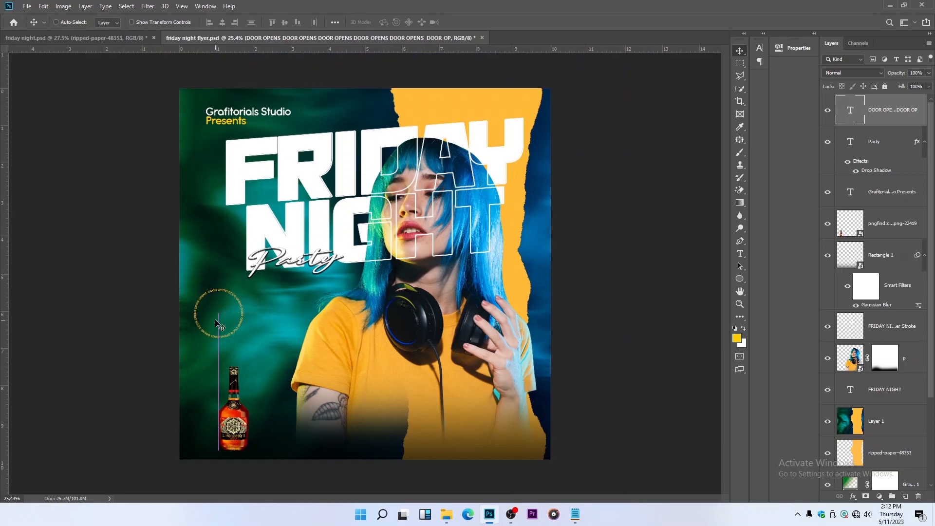
Add the text "10PM" beside the ring and set its font to Archigadget
key("t")
left_click(257, 329)
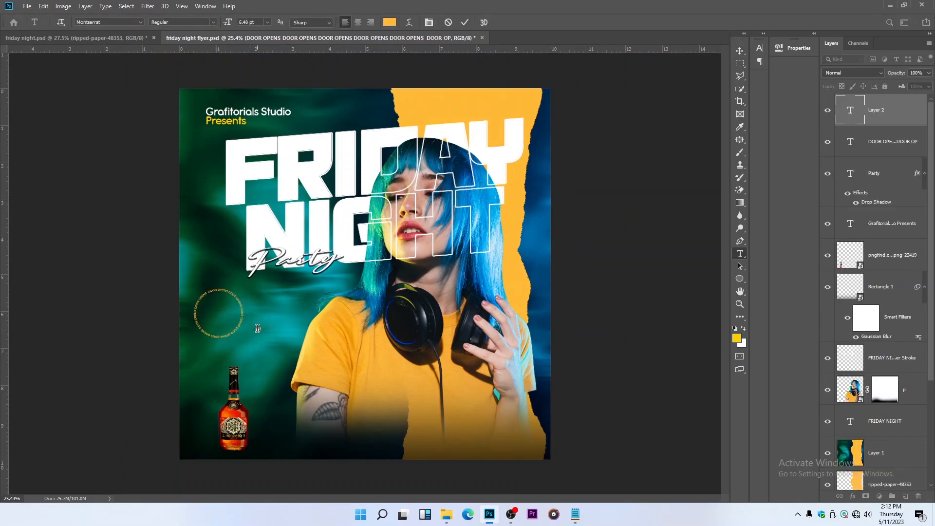
left_click(464, 23)
left_click(140, 22)
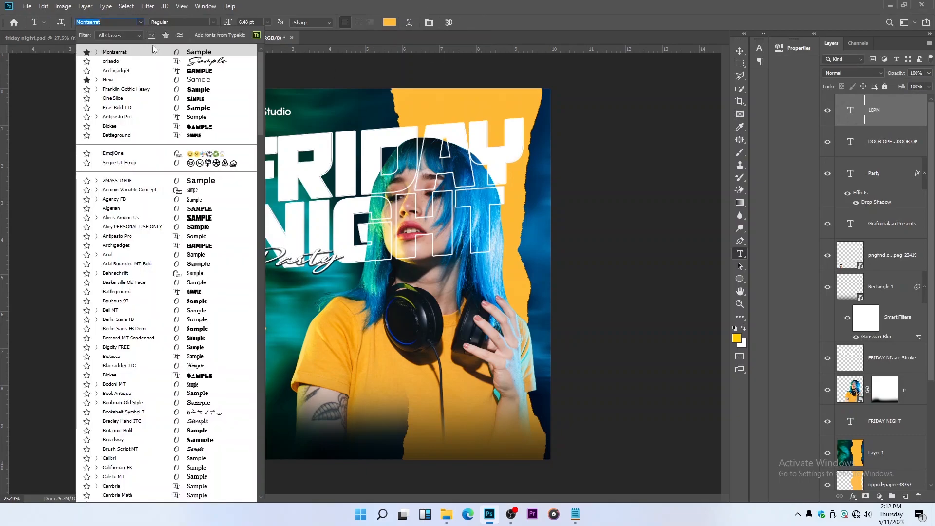
left_click(122, 71)
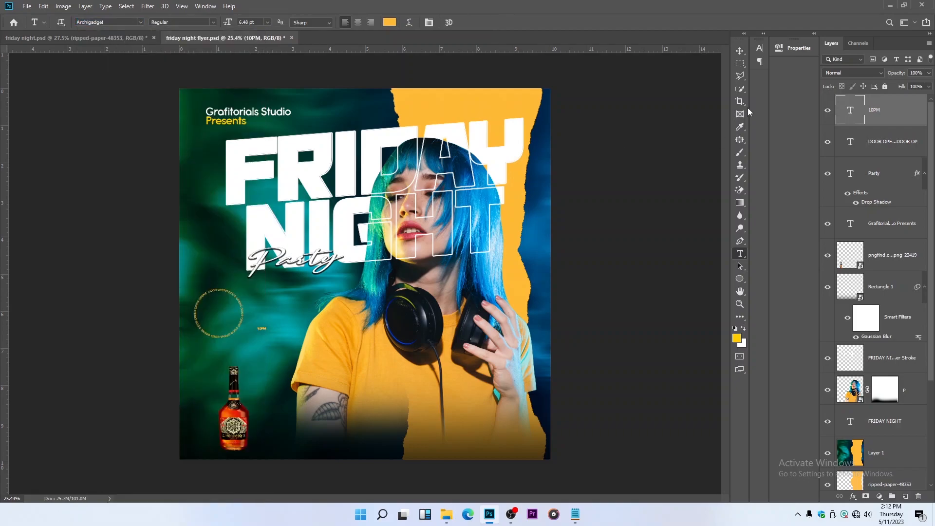
Enlarge "10PM" to about 23.66 pt and centre it inside the "DOOR OPENS" ring
left_click(740, 51)
scroll(287, 321, "up", 2, "alt")
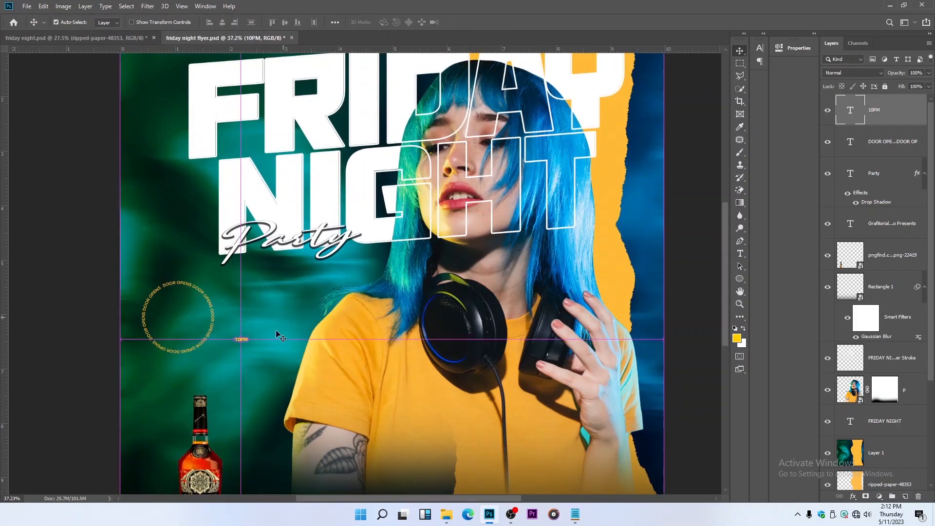
key("ctrl+t")
left_click_drag(234, 336, 161, 313)
key("Return")
key("Return")
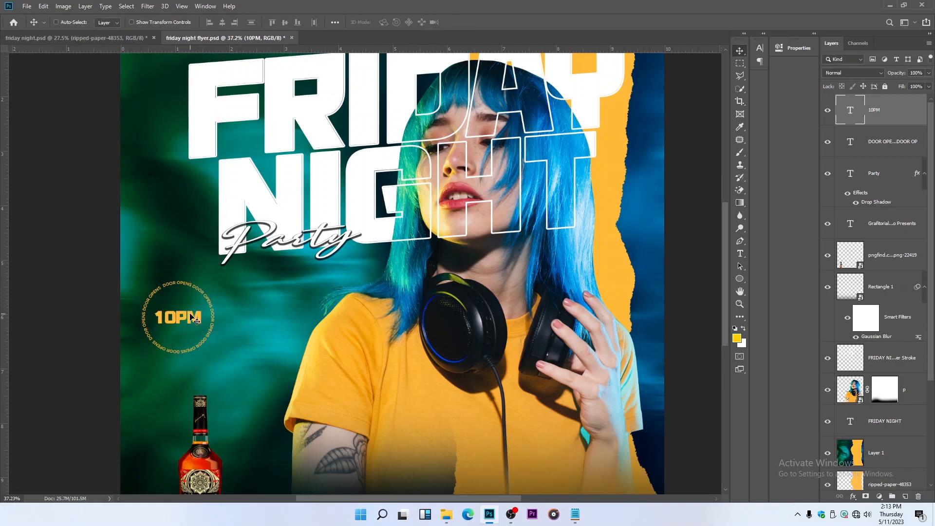
Change the "10PM" text colour to white (ffffff), sampled from the title
left_click(740, 253)
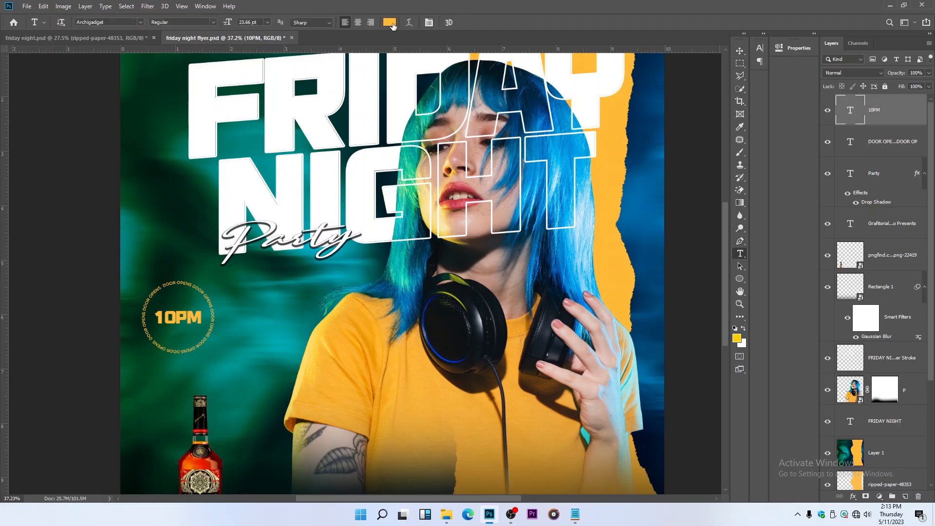
left_click(390, 23)
left_click(302, 69)
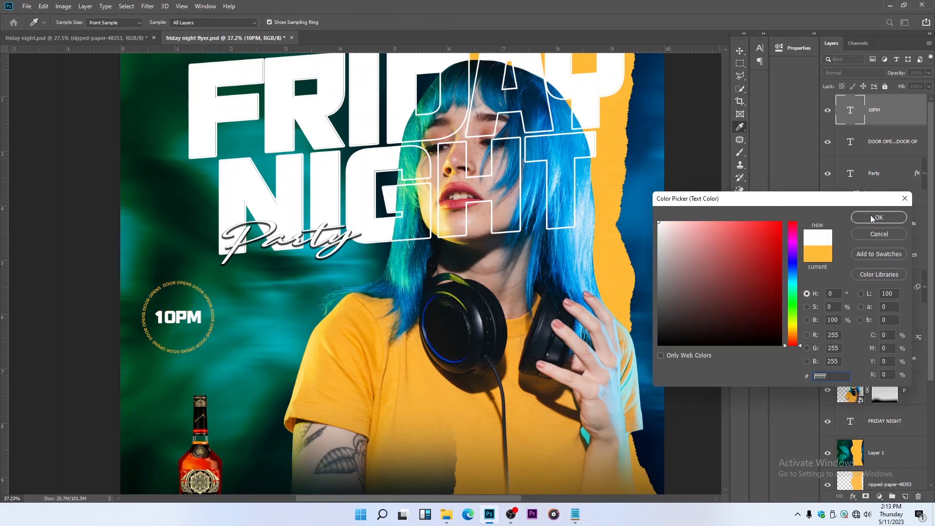
left_click(870, 217)
key("v")
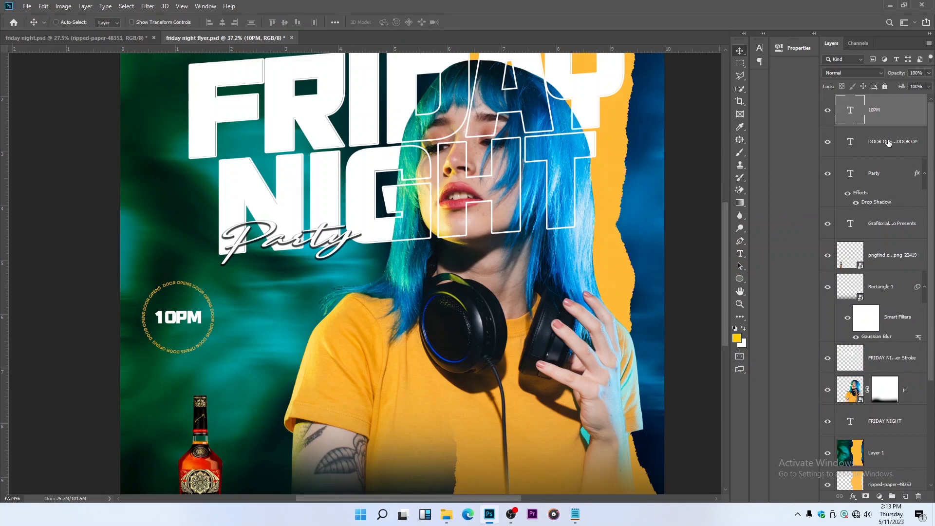
Group the "10PM" and circular text layers and collapse the effects list of the "Party" layer
left_click(898, 151, "ctrl")
key("ctrl+g")
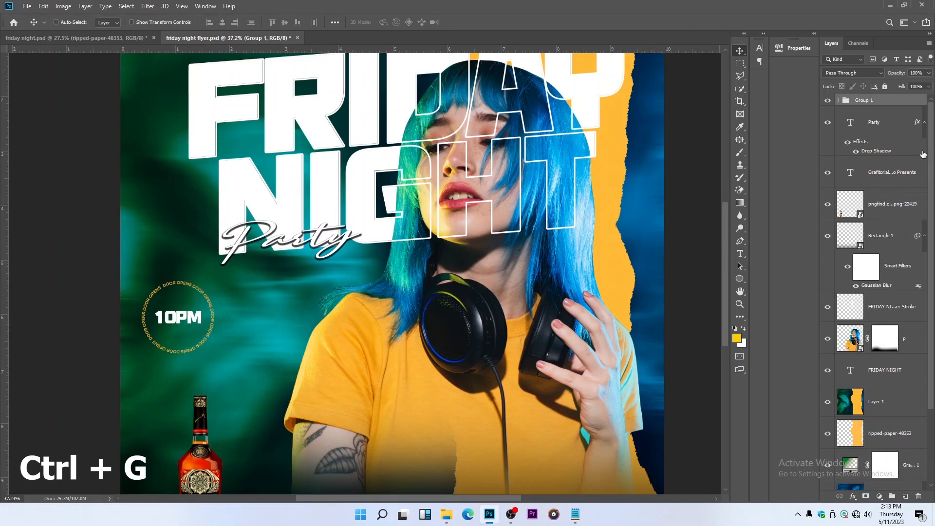
scroll(530, 194, "down", 3)
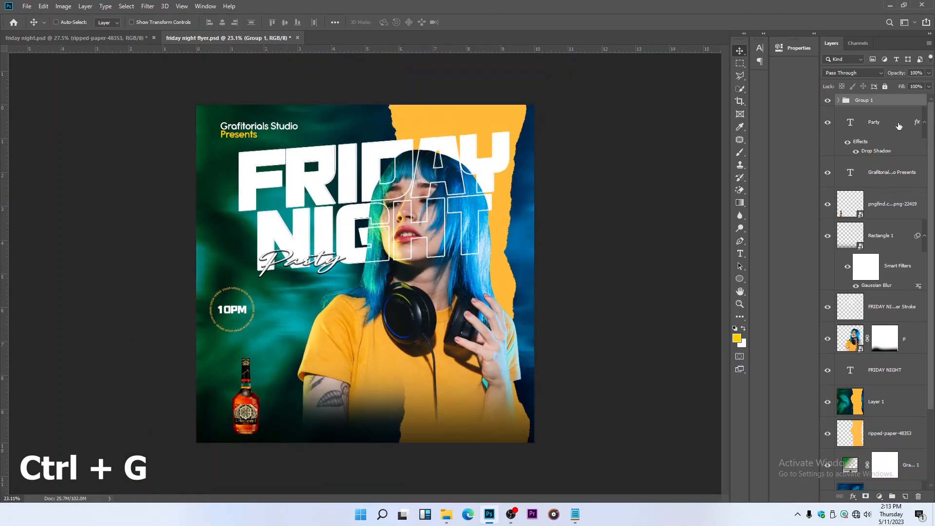
left_click(924, 122)
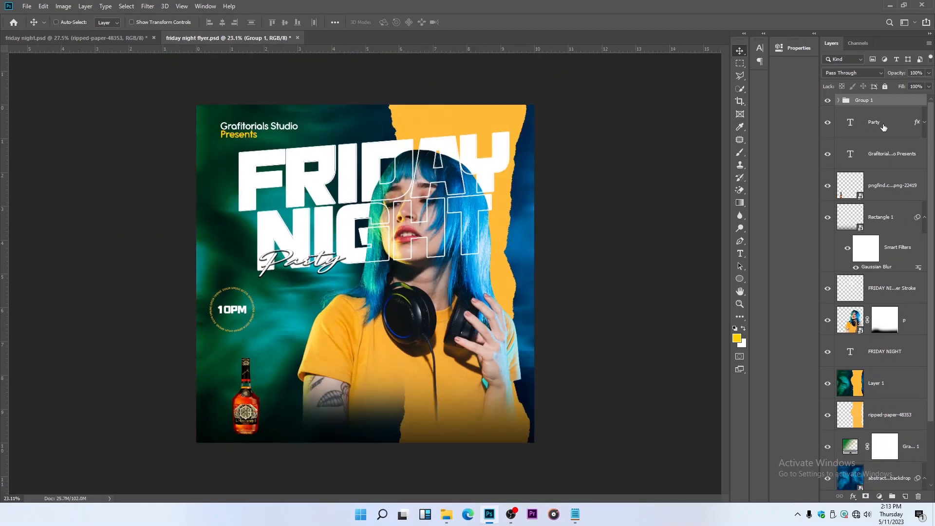
Move the "Party" layer directly below Rectangle 1 and group it with the title stroke, woman and "FRIDAY NIGHT" layers
left_click(884, 128)
left_click_drag(888, 131, 868, 284)
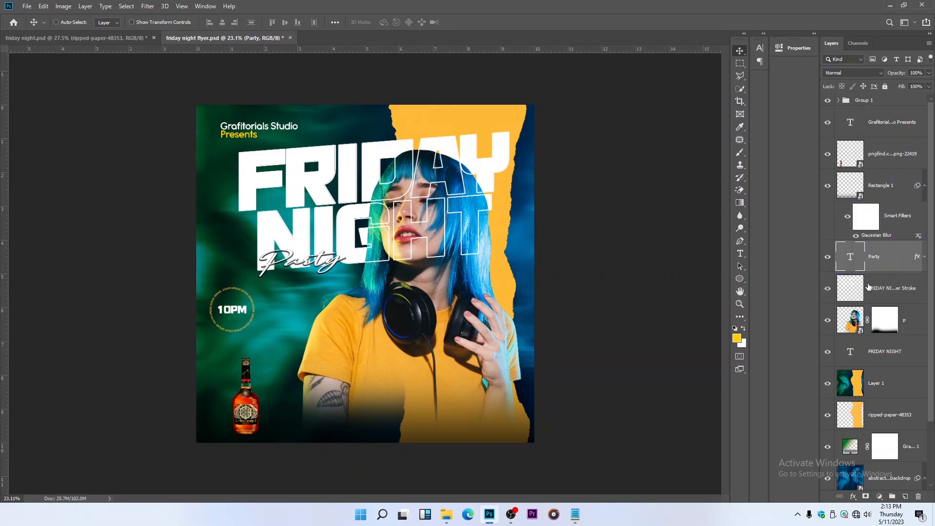
scroll(891, 283, "down", 1)
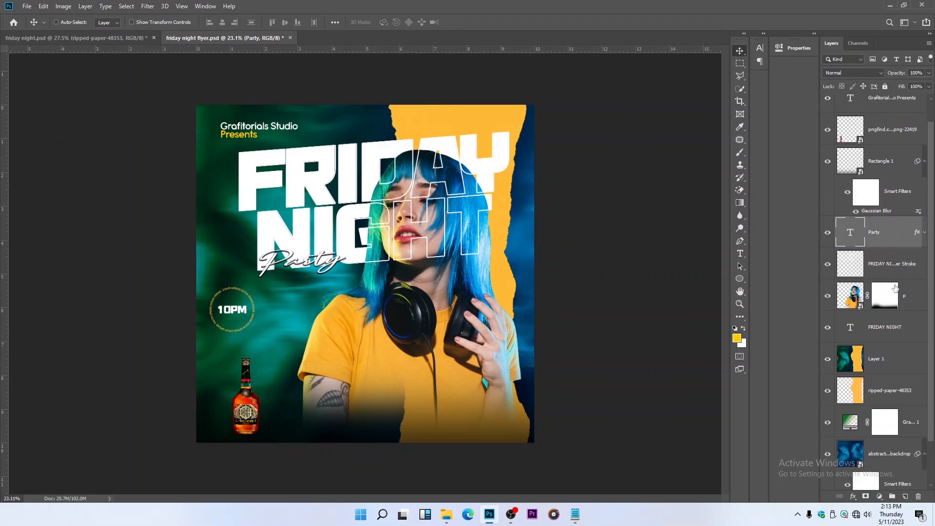
left_click(898, 324, "shift")
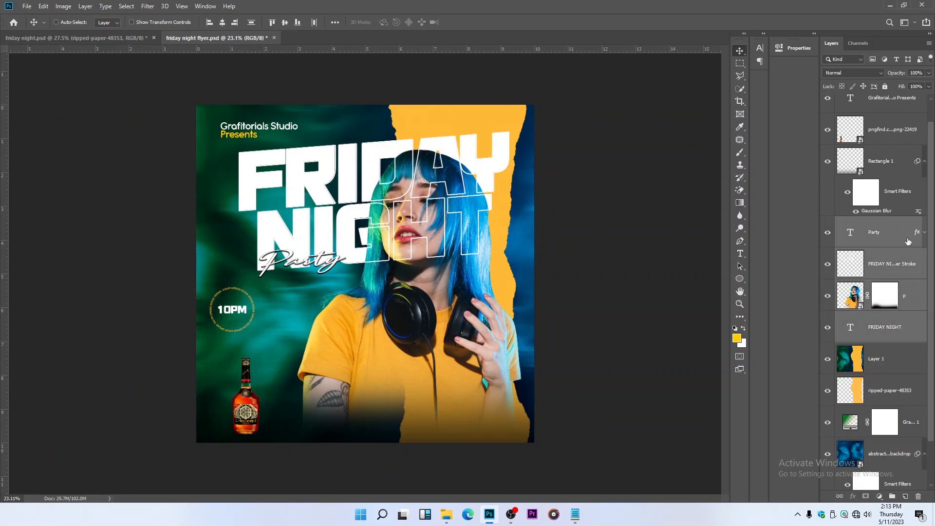
key("ctrl+g")
left_click(828, 248)
left_click(828, 247)
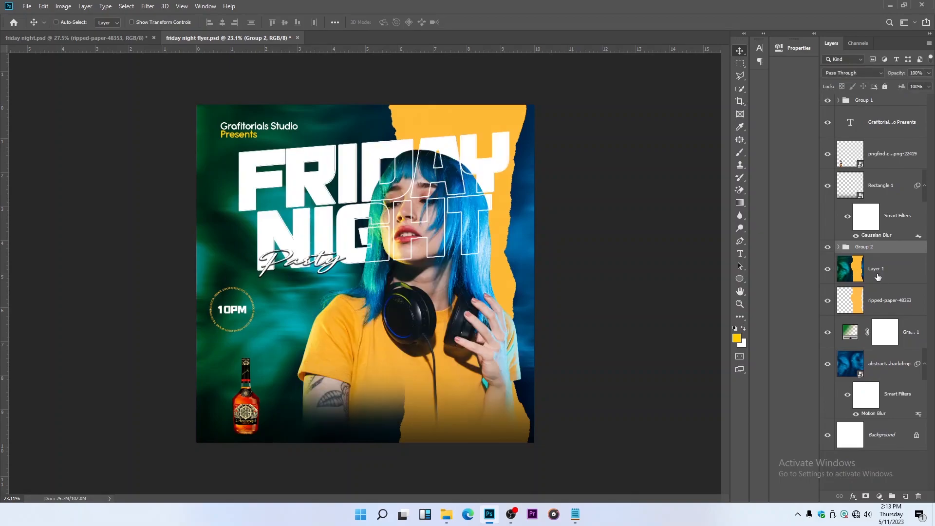
Collapse the smart filter list of the Rectangle 1 layer and save the flyer
scroll(850, 250, "up", 3)
left_click(887, 185)
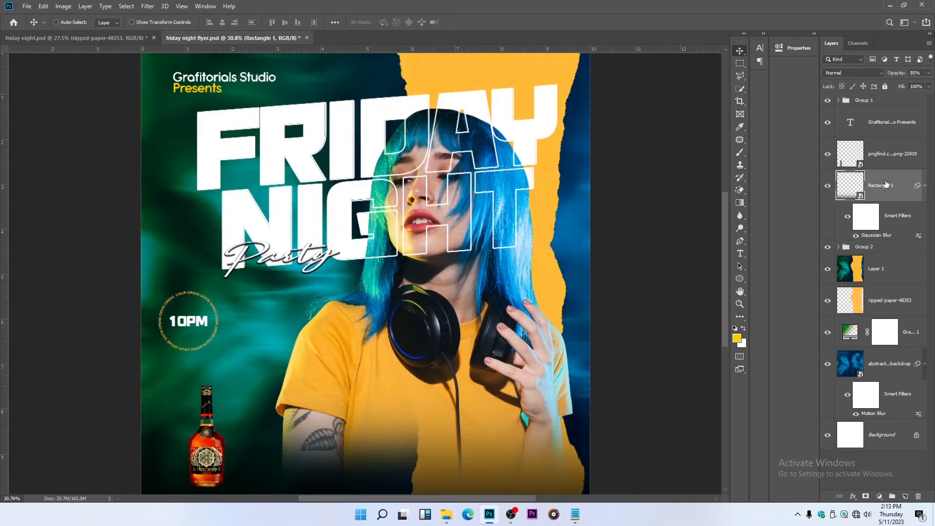
left_click(924, 185)
scroll(449, 280, "down", 3)
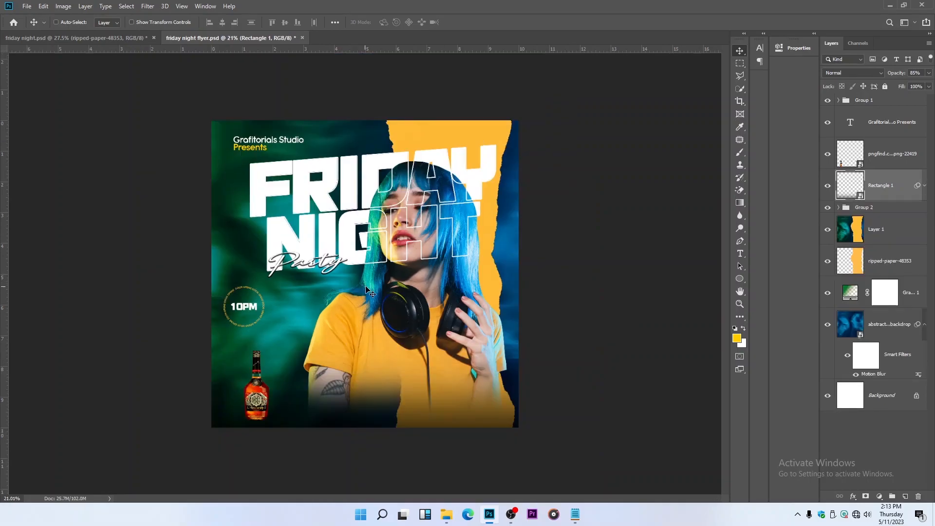
key("ctrl+s")
Add the date text "JUNE 30 2023" on three lines just beside the "DOOR OPENS" badge
scroll(227, 295, "up", 2)
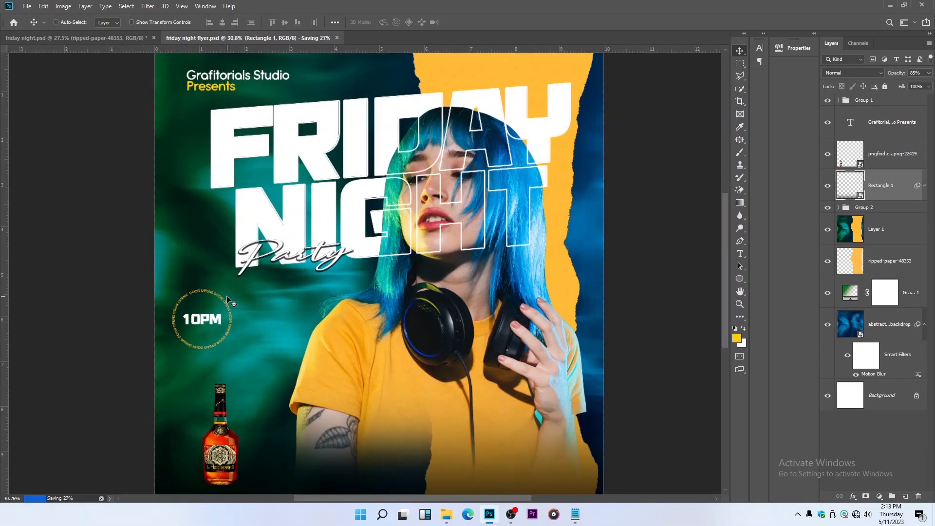
key("t")
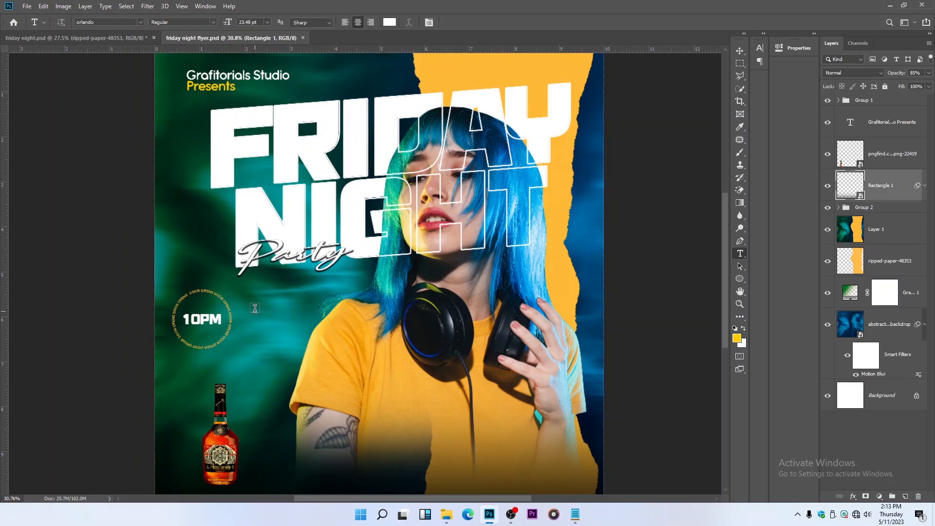
left_click(255, 309)
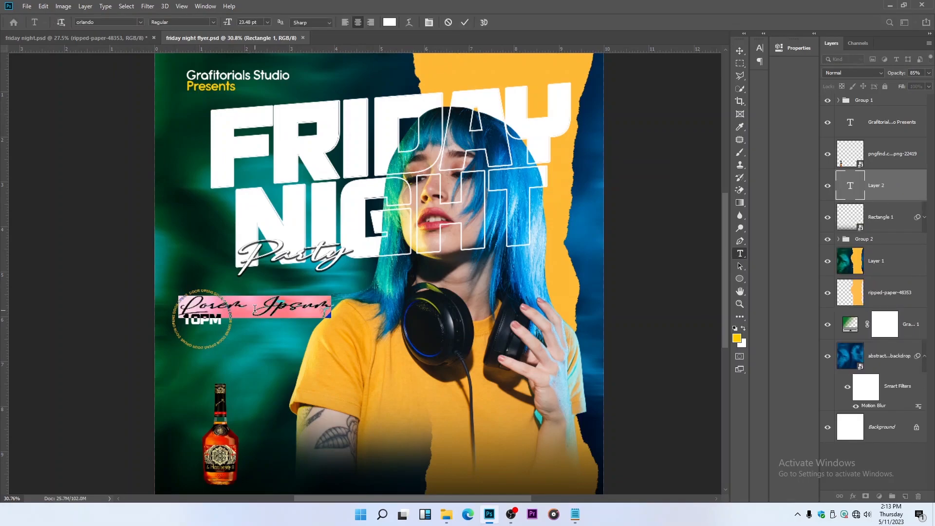
type("JUNE 30 2023")
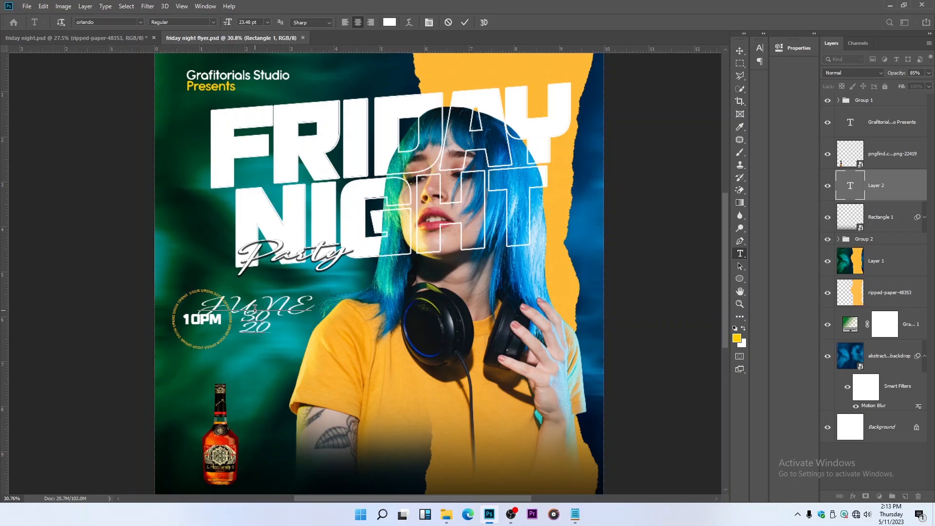
left_click(465, 23)
Set the date text's font to Nexa in the Heavy weight
left_click(141, 22)
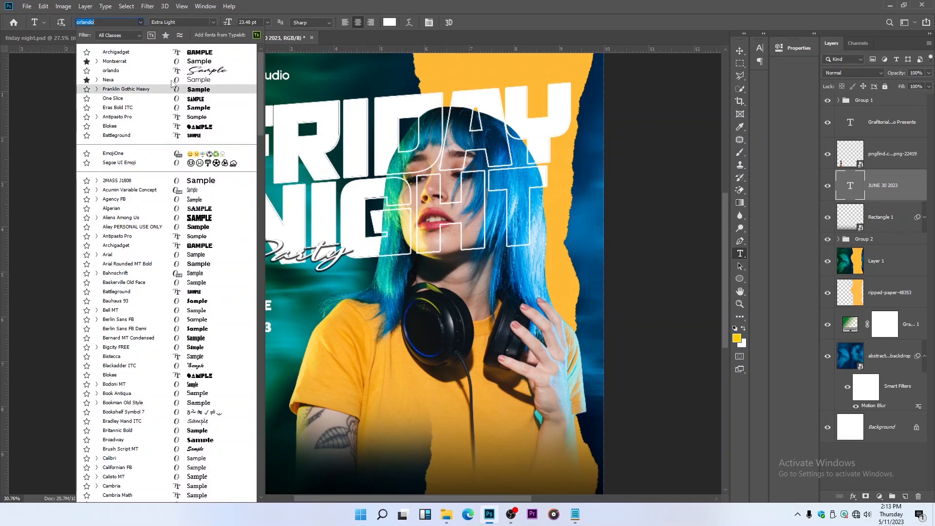
left_click(172, 80)
left_click(213, 23)
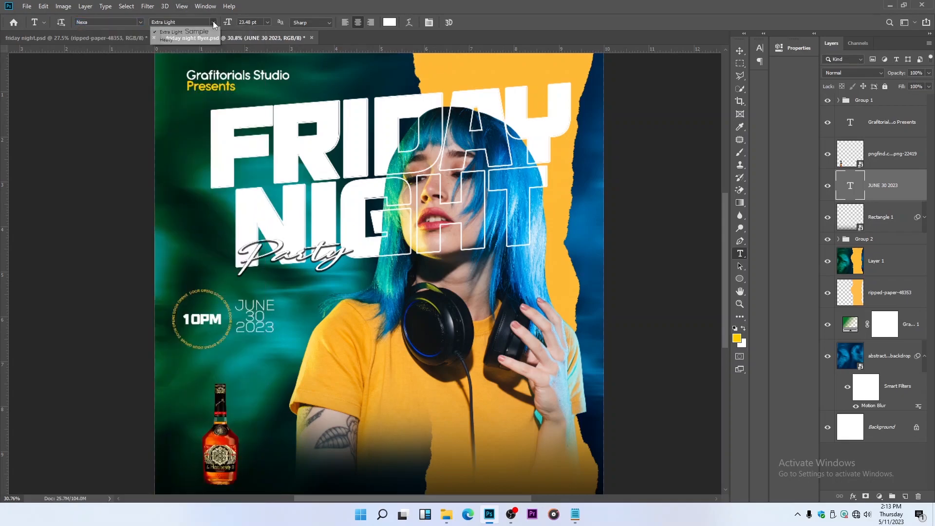
left_click(207, 43)
scroll(294, 321, "up", 3)
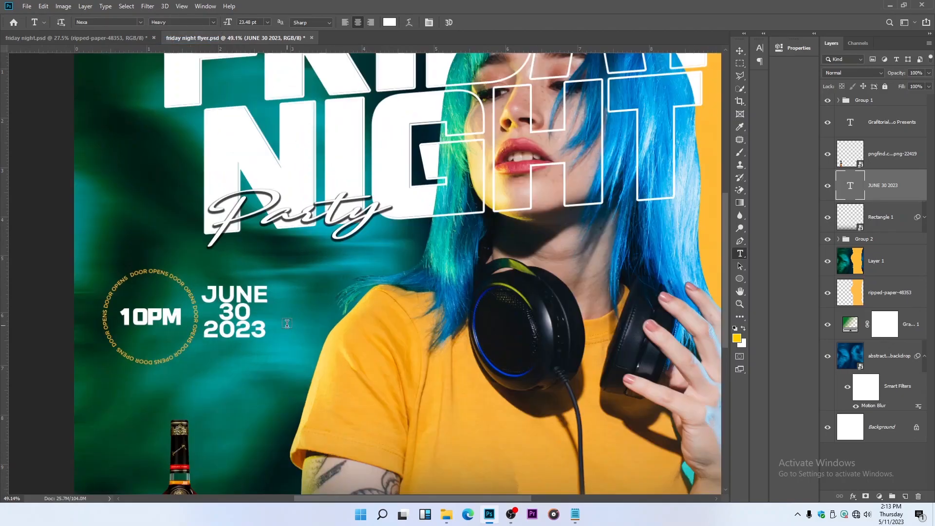
Enlarge the "30" in the date to 41.48 pt with 30.63 pt leading
left_click_drag(211, 312, 260, 306)
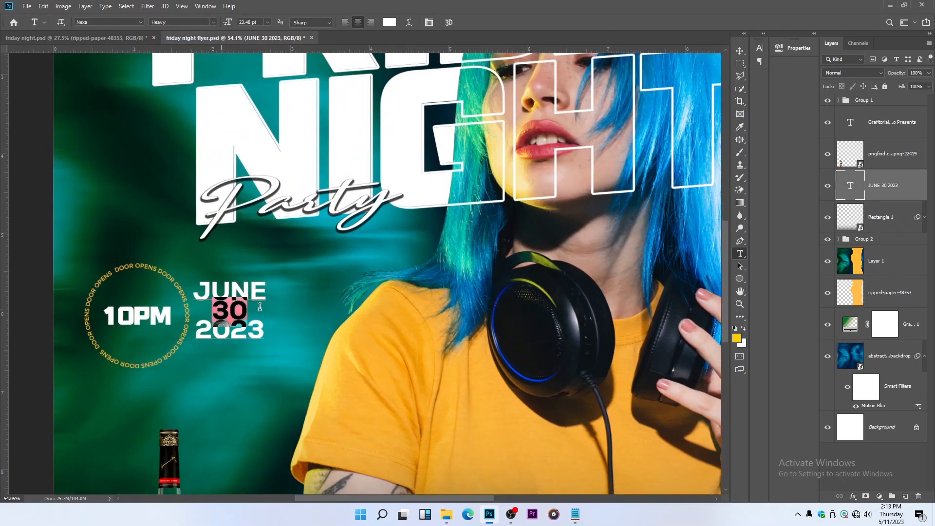
left_click(429, 22)
left_click(658, 73)
left_click_drag(658, 72, 713, 73)
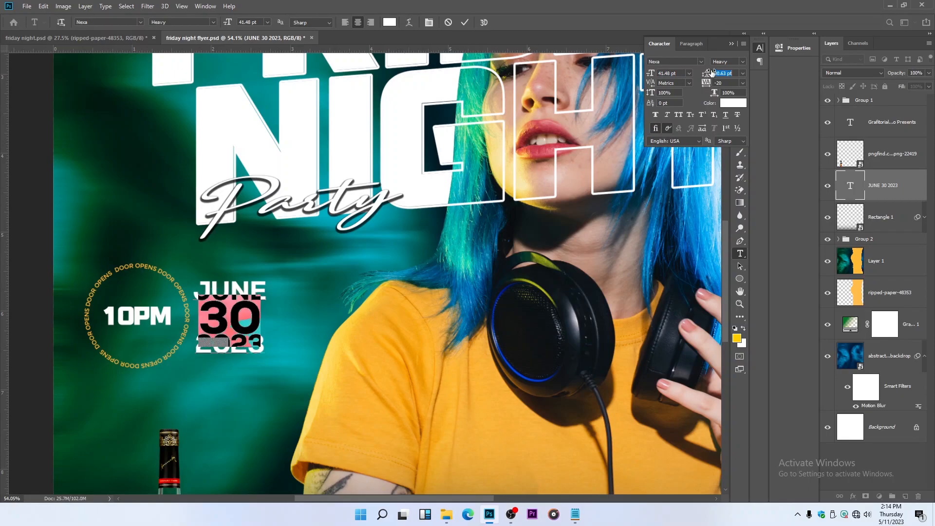
left_click(733, 44)
left_click(740, 50)
scroll(291, 297, "down", 1)
scroll(289, 298, "down", 1)
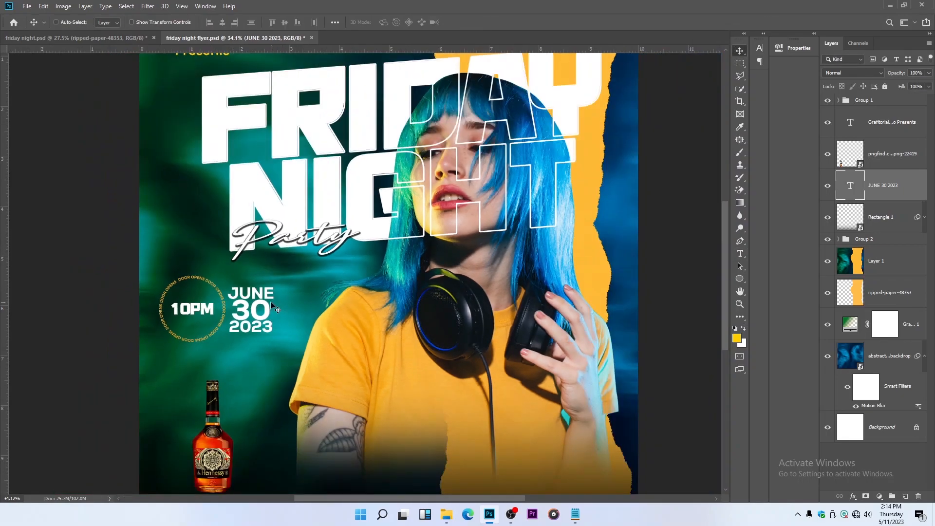
Skew the date text vertically by about -6.6° to match the title's slant and scale it down slightly
key("ctrl+t")
right_click(271, 316)
left_click(302, 352)
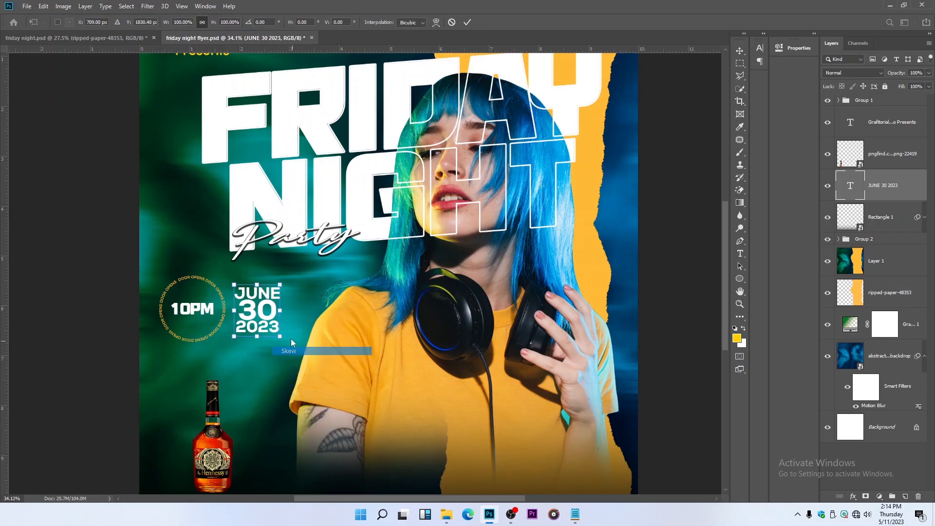
left_click_drag(284, 308, 283, 302)
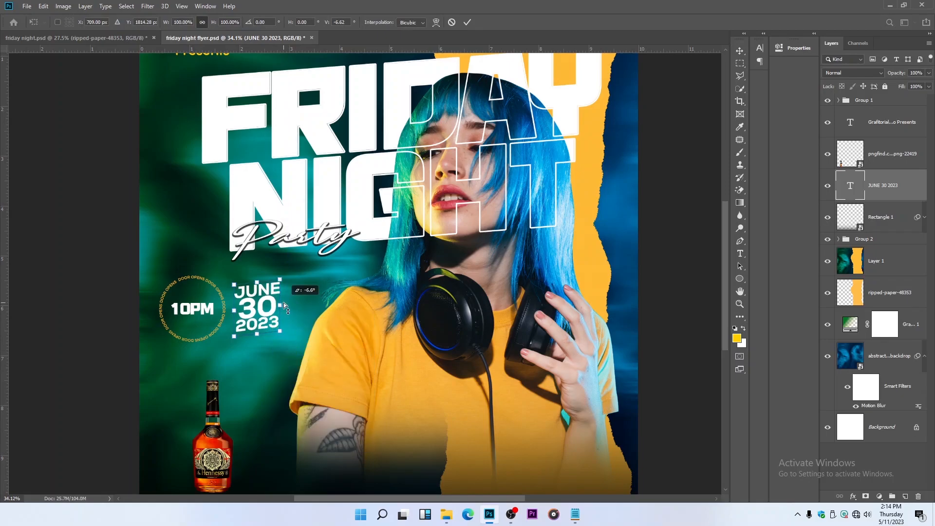
key("Return")
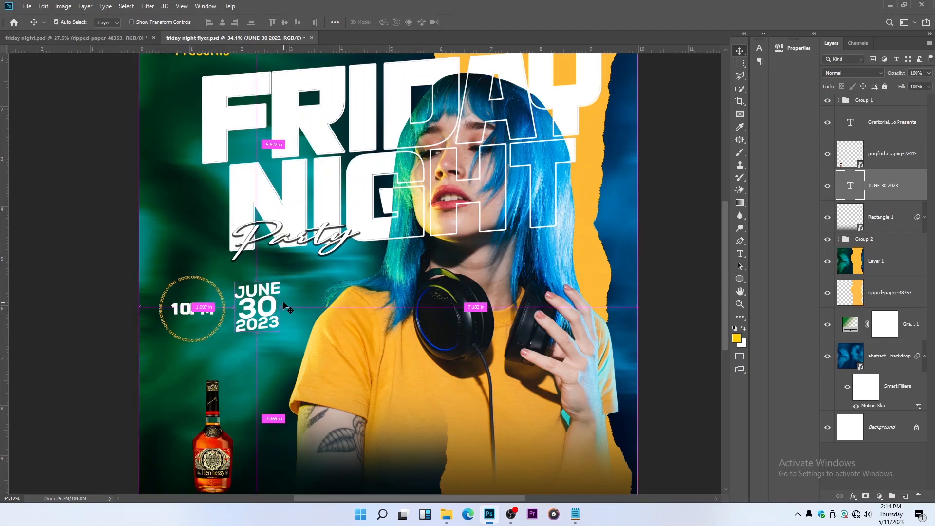
key("ctrl+t")
left_click_drag(283, 279, 265, 302)
key("Return")
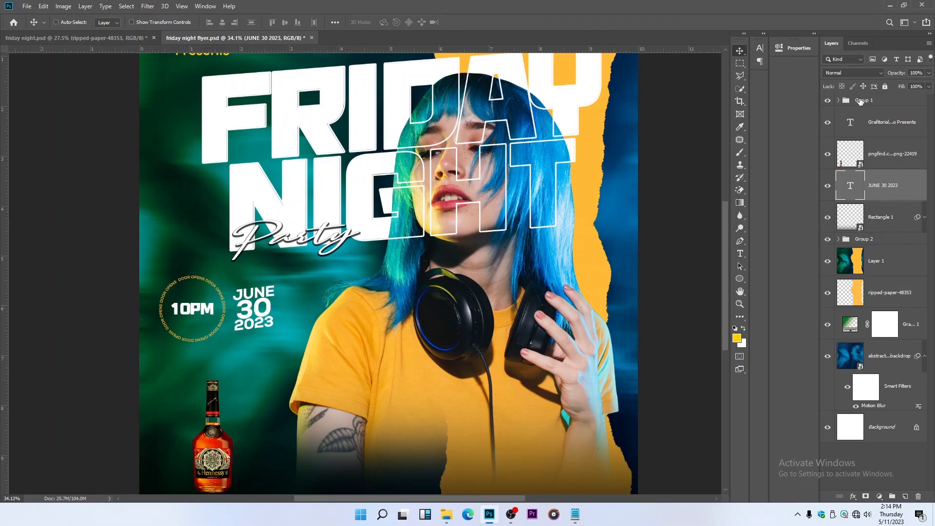
Put the date layer at the top of Group 1 and shift the whole group slightly to the right
left_click(838, 101)
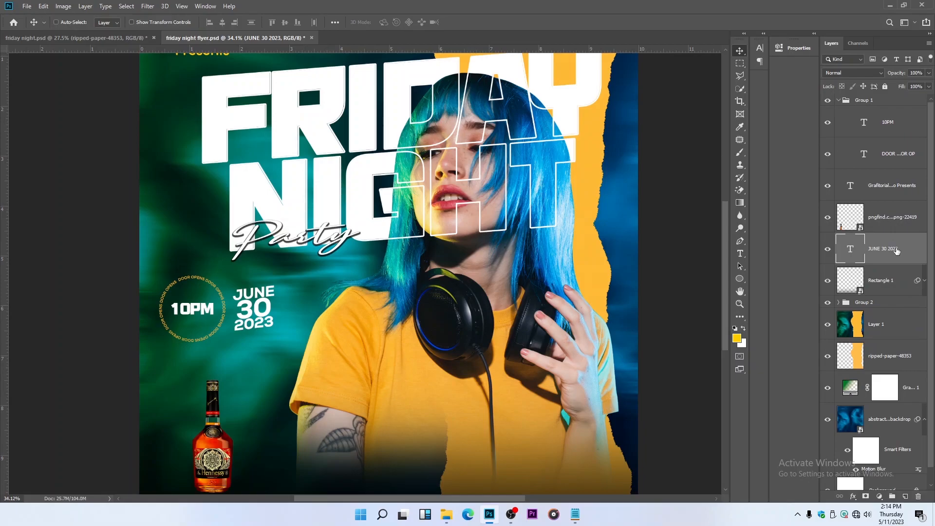
left_click_drag(897, 250, 872, 111)
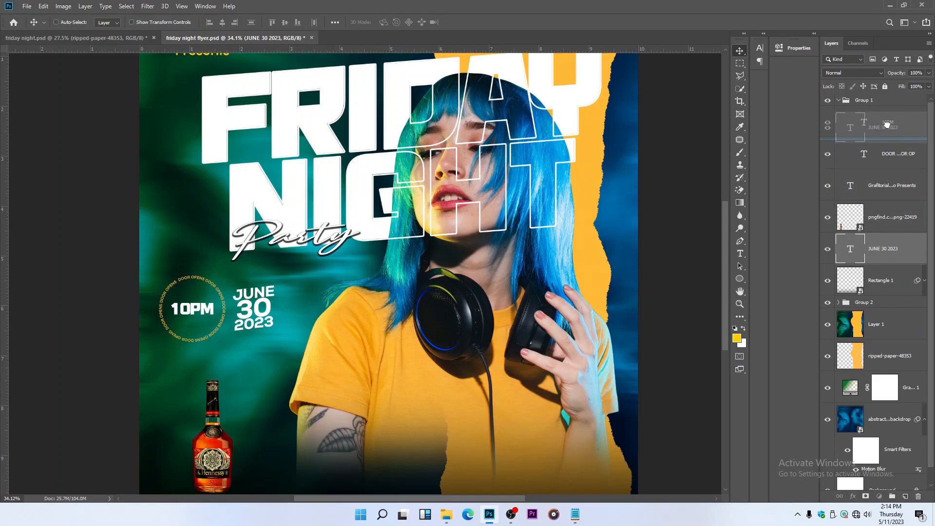
left_click(839, 101)
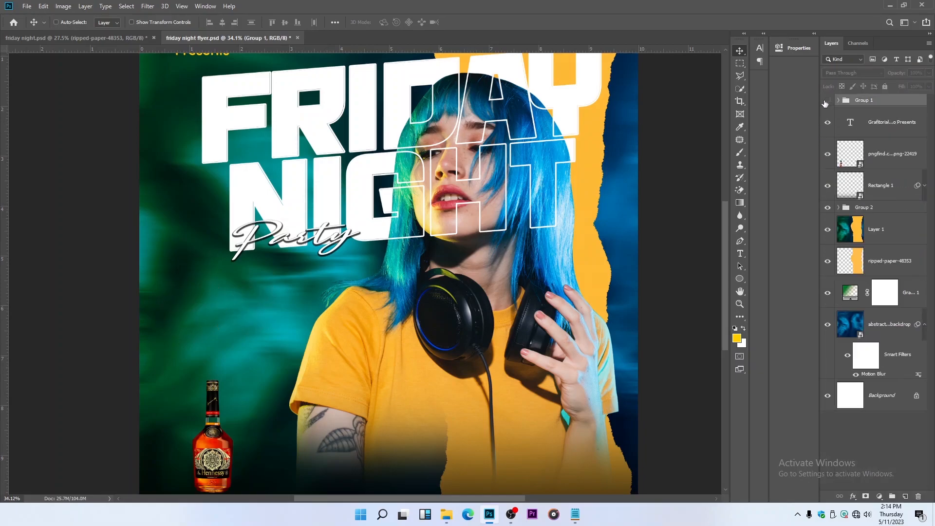
left_click_drag(256, 291, 271, 292)
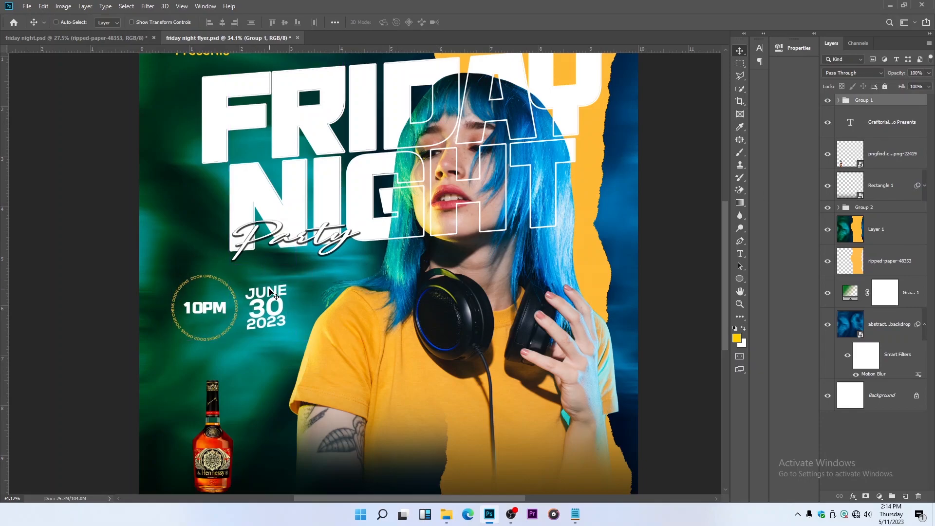
Place four margin guides inside the flyer, about 0.5 in from the side edges and 0.35 in from the top and bottom edges
scroll(274, 292, "down", 1)
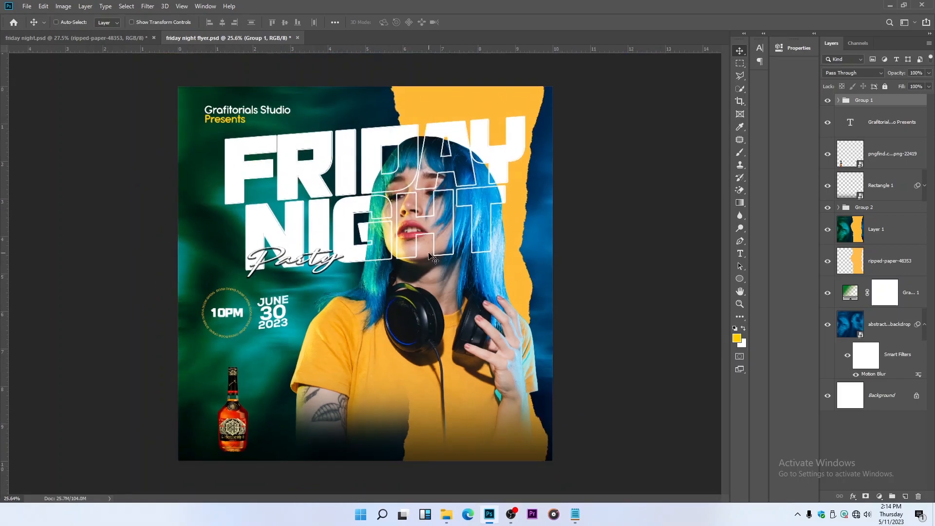
scroll(431, 213, "down", 1)
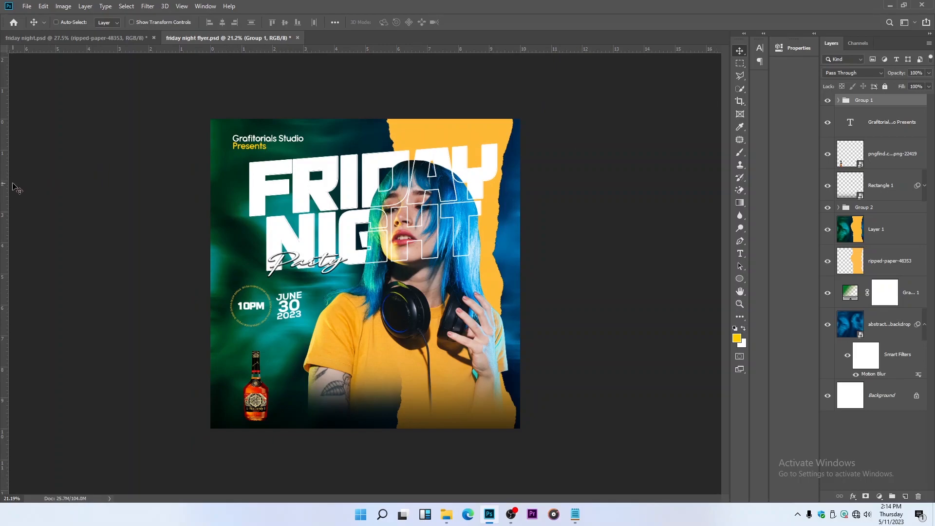
left_click_drag(8, 197, 225, 190)
left_click_drag(372, 49, 367, 418)
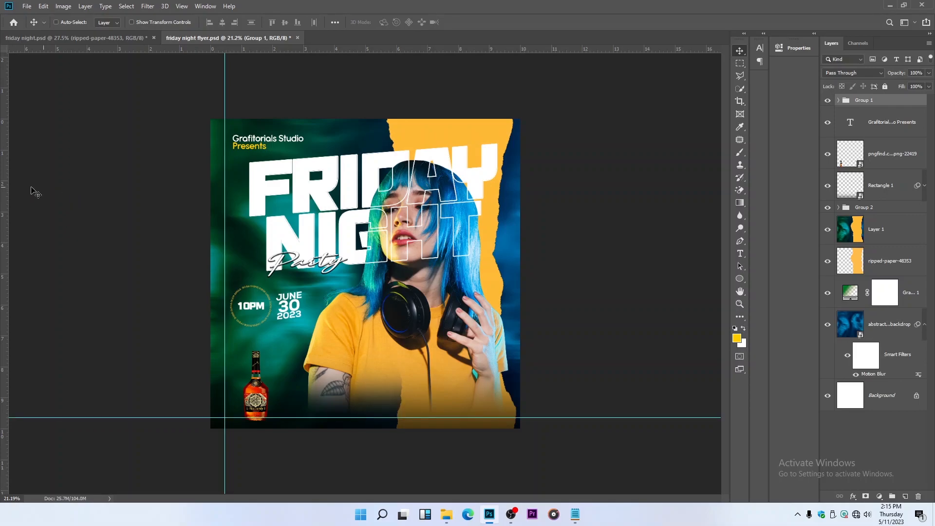
left_click_drag(4, 213, 529, 218)
left_click_drag(505, 220, 505, 219)
left_click_drag(329, 49, 329, 130)
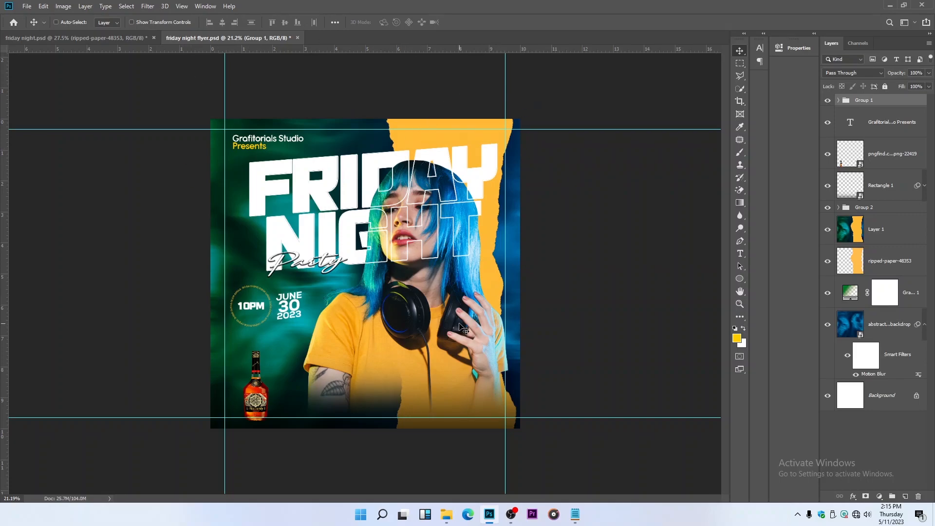
Scale the badge and date group up to about 108%, making it about 2.5 in wide
scroll(341, 177, "up", 1)
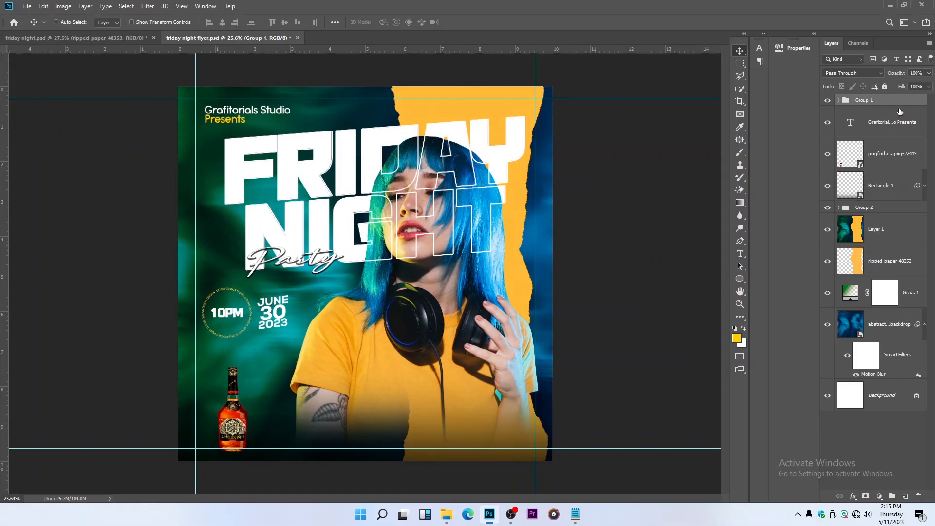
left_click(830, 103)
key("ctrl+t")
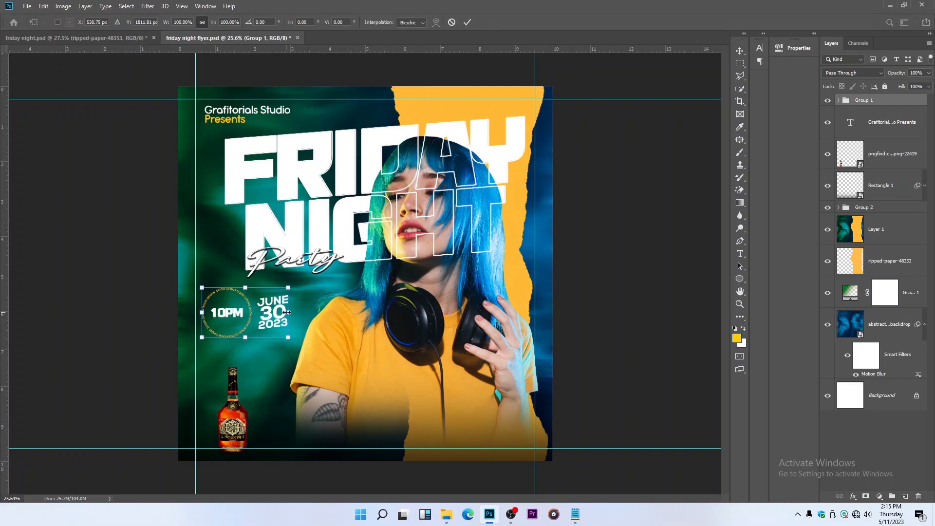
left_click_drag(289, 312, 293, 313)
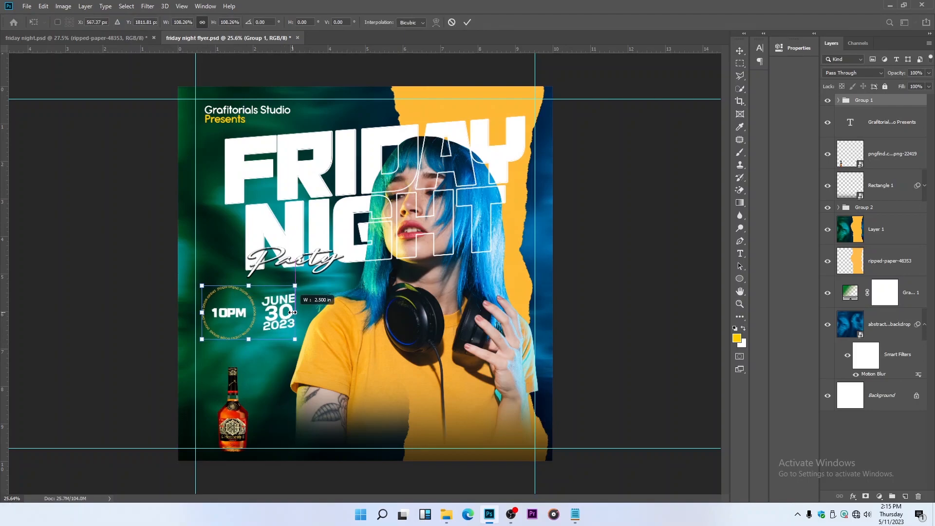
key("Return")
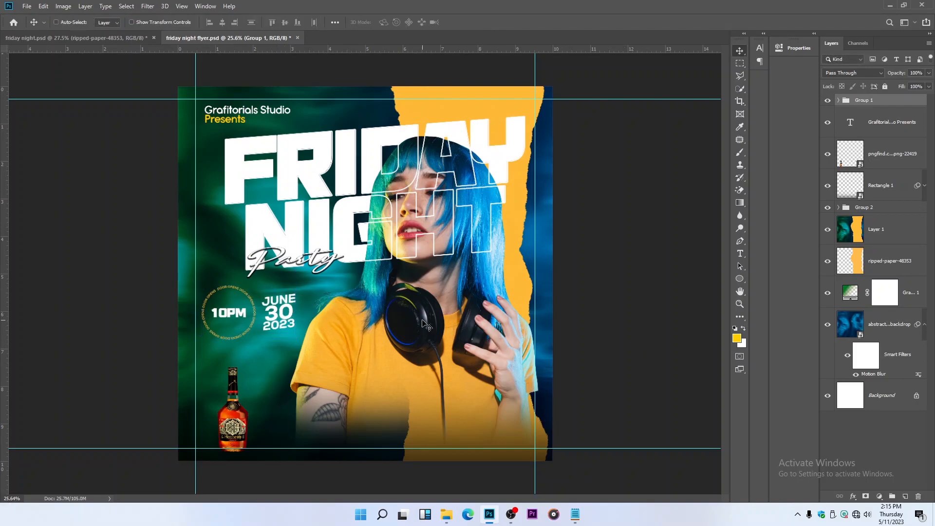
Select the woman's image layer and shift it slightly to the left
left_click(428, 326, "ctrl")
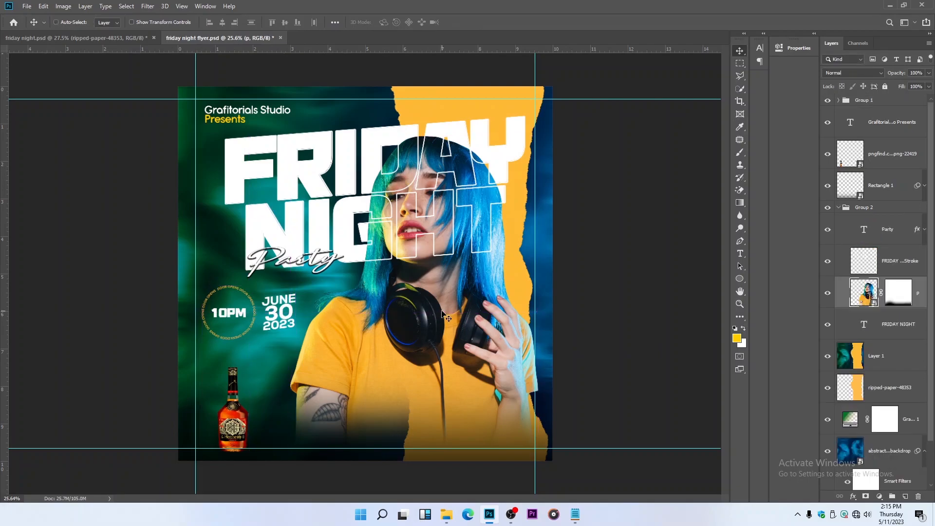
left_click_drag(442, 311, 438, 314)
key("shift+Left")
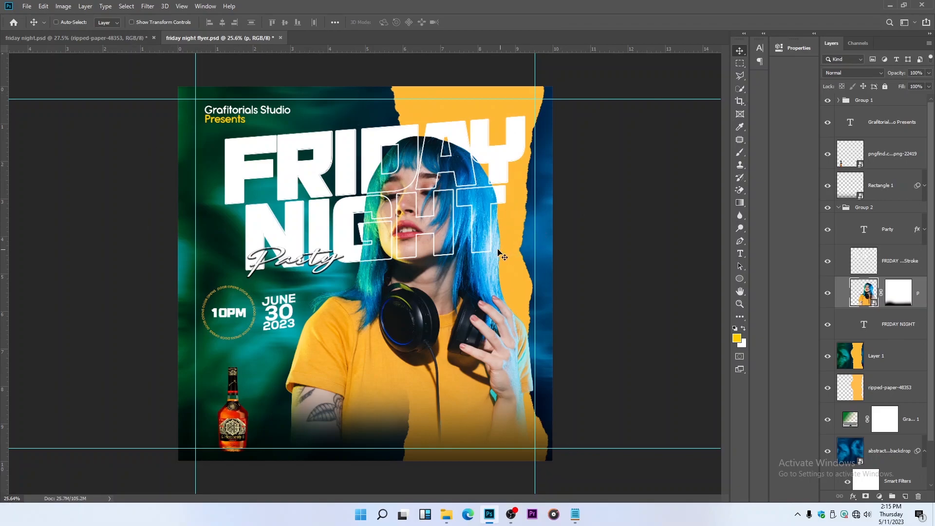
Save the flyer and shift the bottle image slightly up and to the right, just inside the margin guides
key("ctrl")
key("ctrl+s")
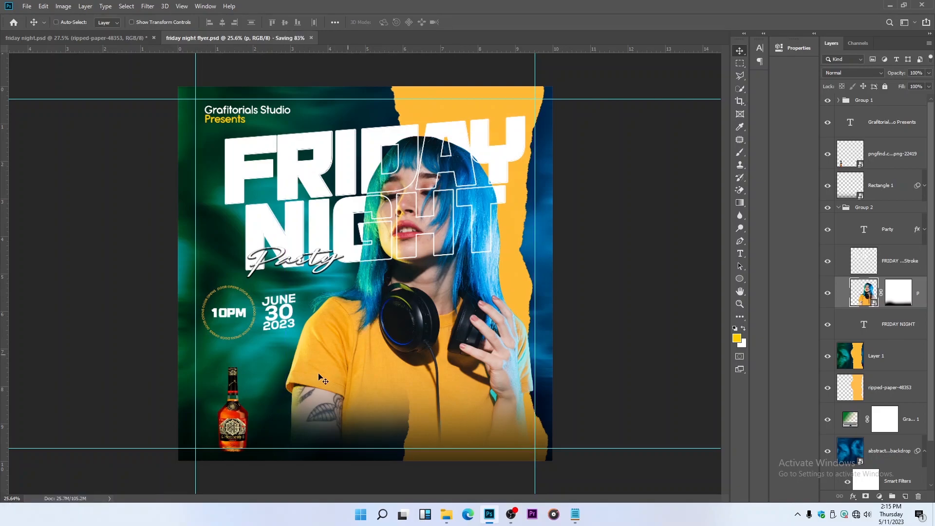
left_click(234, 425, "ctrl")
left_click_drag(233, 422, 237, 412)
key("Up")
key("Up")
key("Up")
key("Up")
key("Up")
key("Up")
key("Up")
key("Up")
key("Up")
key("Up")
key("Up")
key("Up")
key("Up")
key("Up")
key("Up")
key("Up")
key("Up")
key("Up")
key("Up")
key("Up")
key("Up")
key("Up")
key("Up")
key("Up")
key("Up")
key("Up")
key("Up")
key("Up")
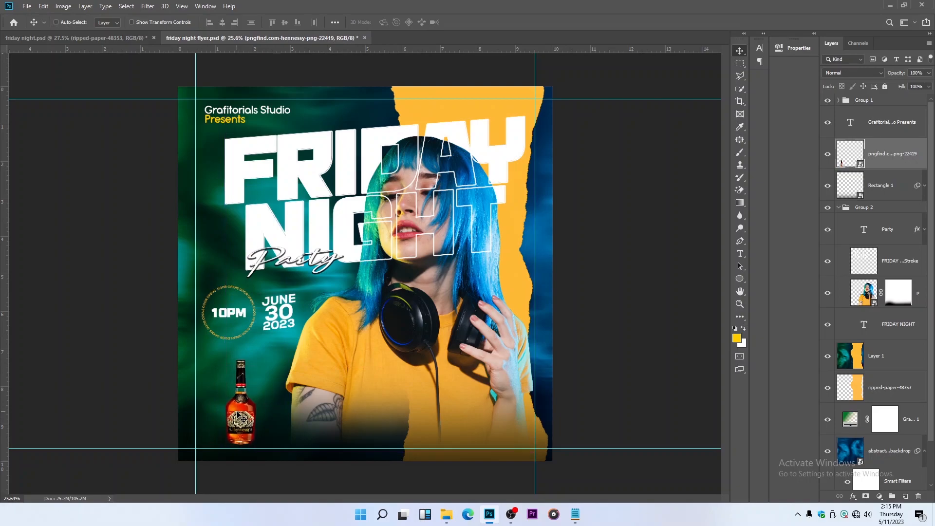
key("Down")
key("Down")
key("Down")
key("Down")
key("Down")
Draw a circle about 110 px in diameter just left of the bottle's base
left_click(740, 279)
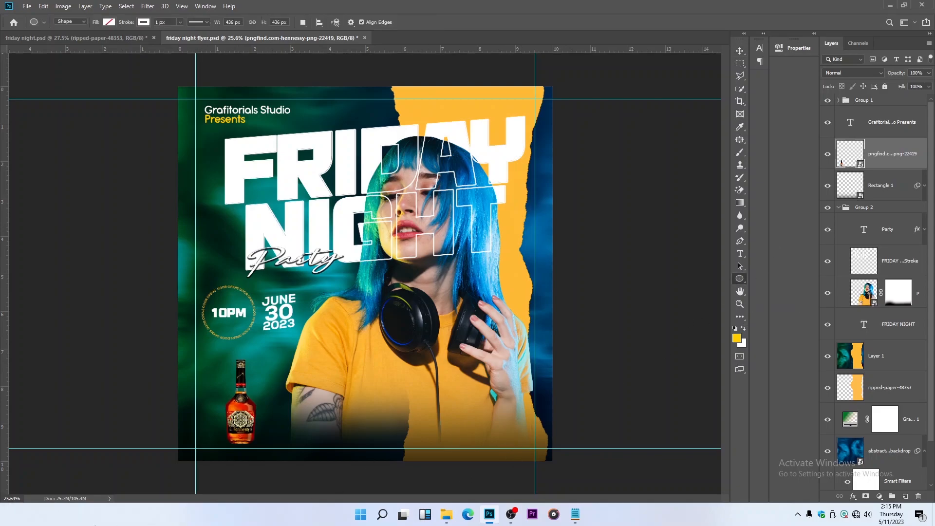
scroll(141, 438, "up", 2)
scroll(212, 446, "up", 1)
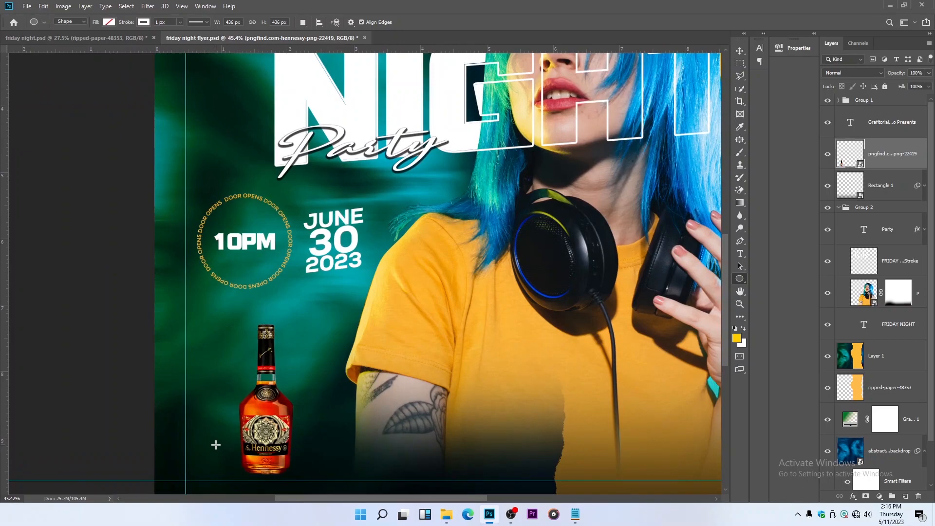
scroll(214, 453, "up", 2)
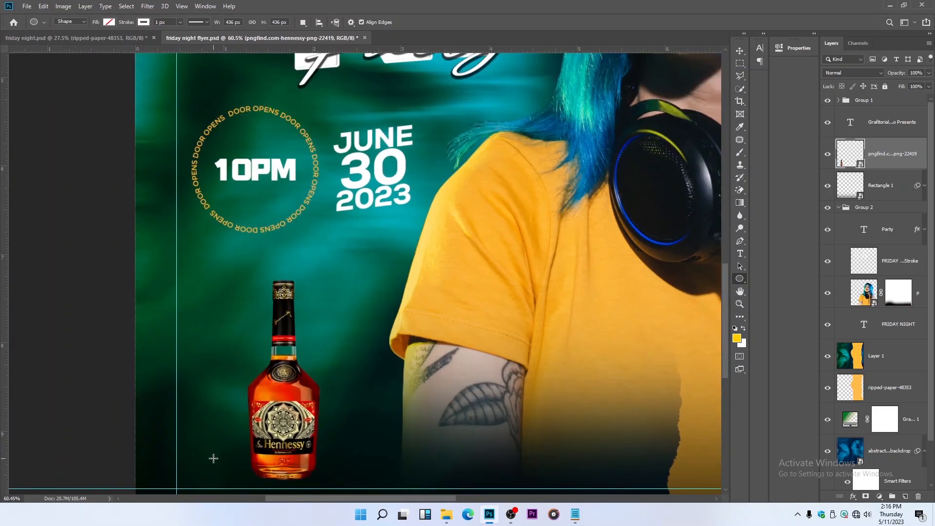
scroll(205, 448, "up", 2)
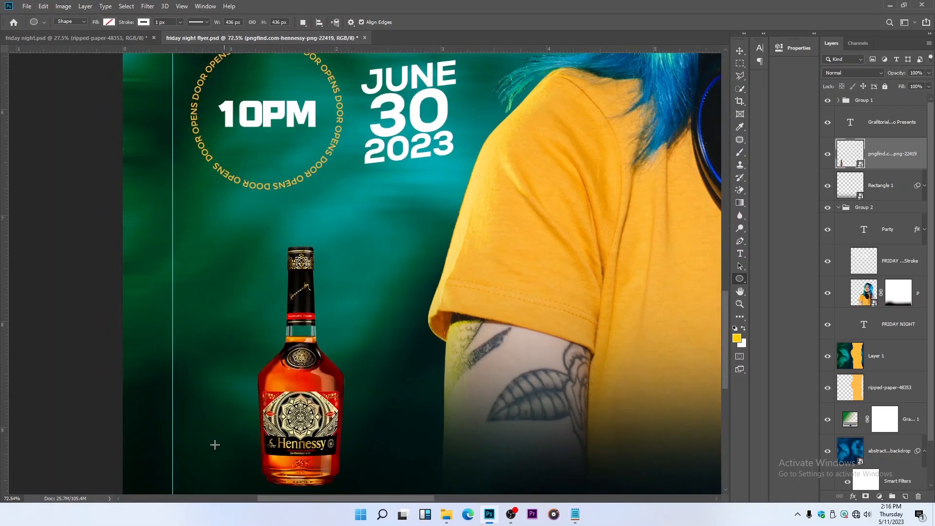
left_click_drag(200, 421, 240, 460)
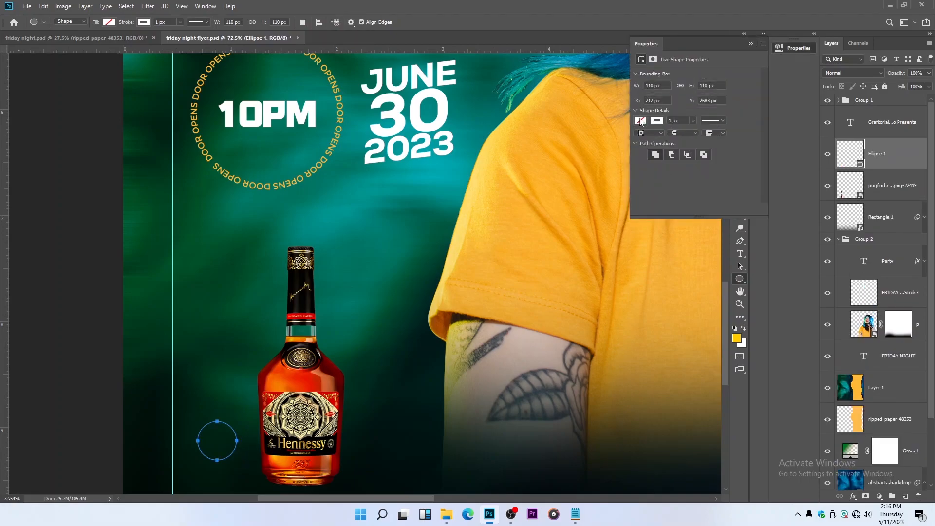
Fill the small circle with red and remove its stroke
left_click(640, 121)
left_click(666, 172)
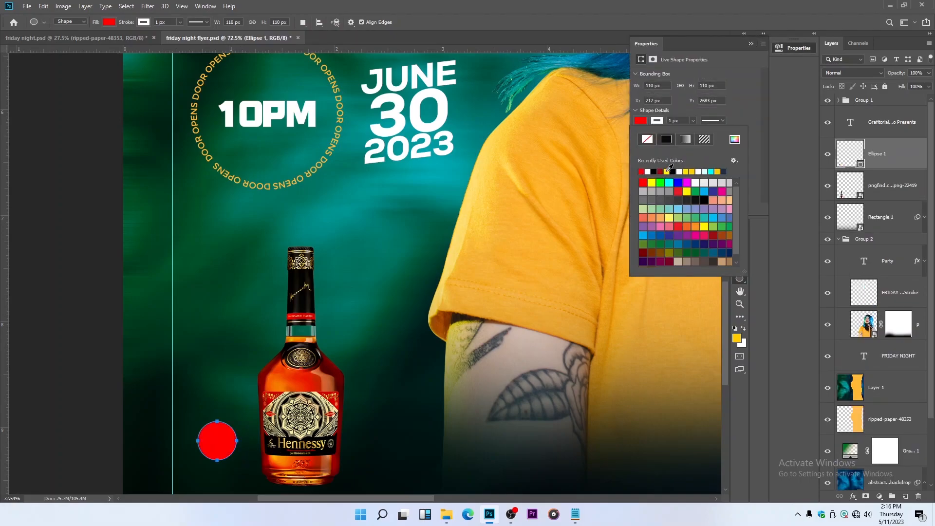
left_click(646, 140)
left_click(750, 44)
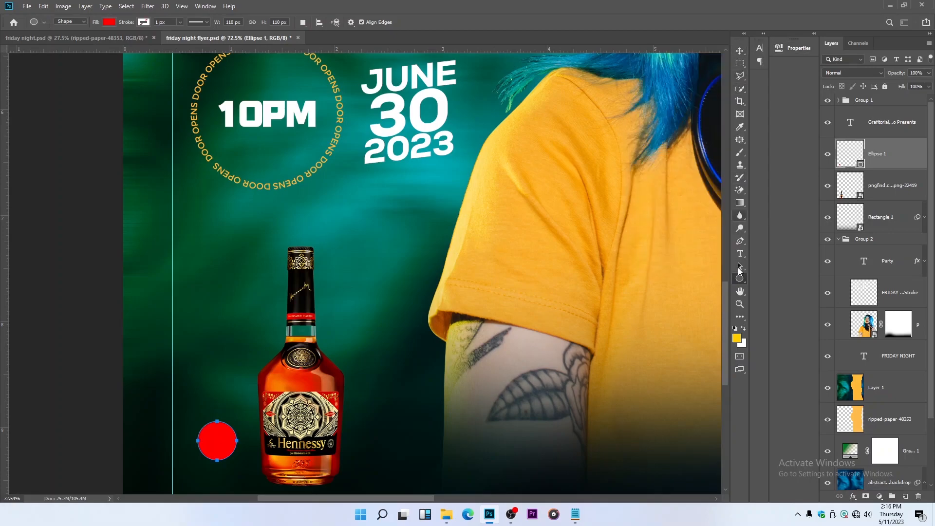
Add the white text "18+" in Nexa Heavy as a new layer beside the bottle
left_click(740, 255)
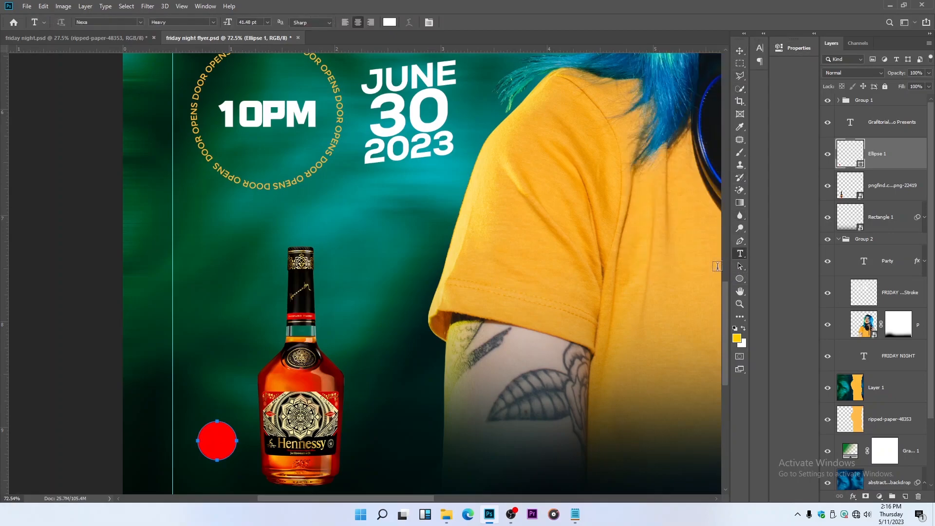
left_click(387, 349)
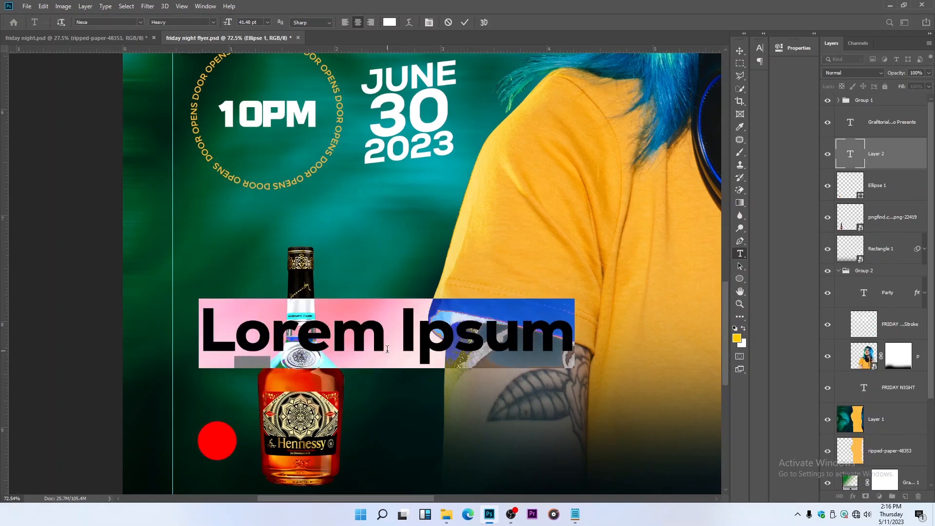
type("18")
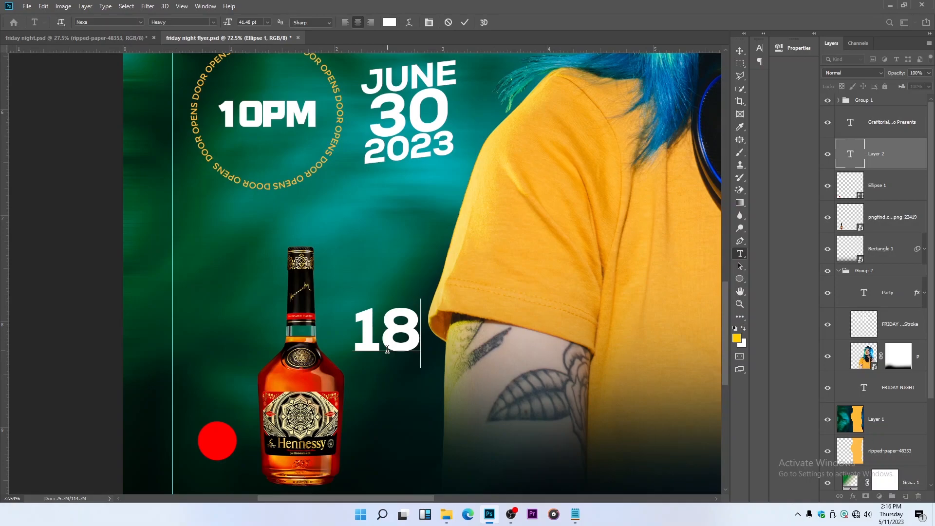
type("=")
key("BackSpace")
type("+")
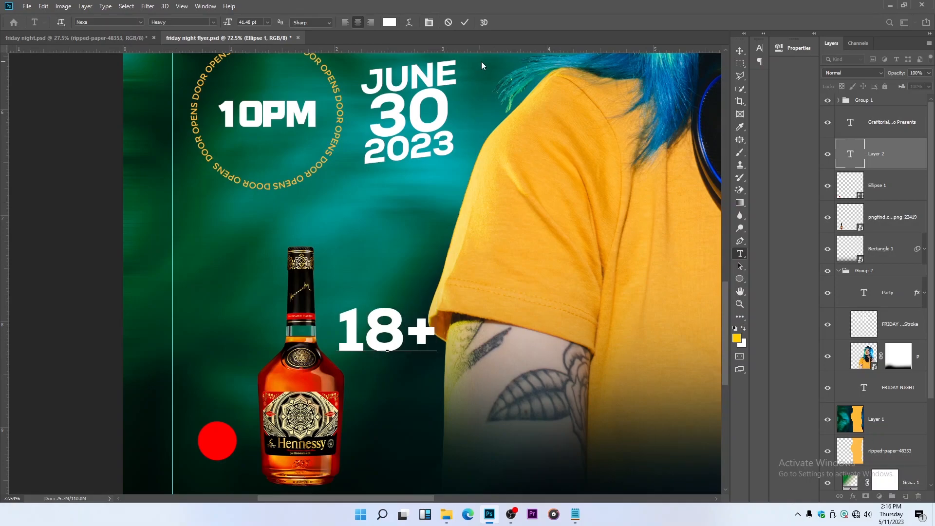
left_click(740, 51)
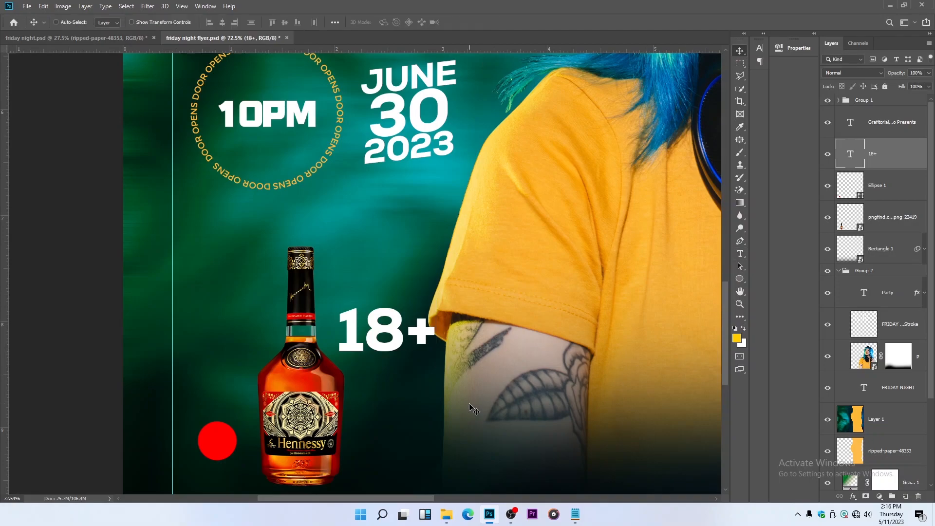
Scale the "18+" text down to about 25% and place it inside the red circle
left_click_drag(425, 328, 343, 398)
scroll(455, 373, "down", 5)
scroll(328, 411, "up", 5)
key("ctrl+t")
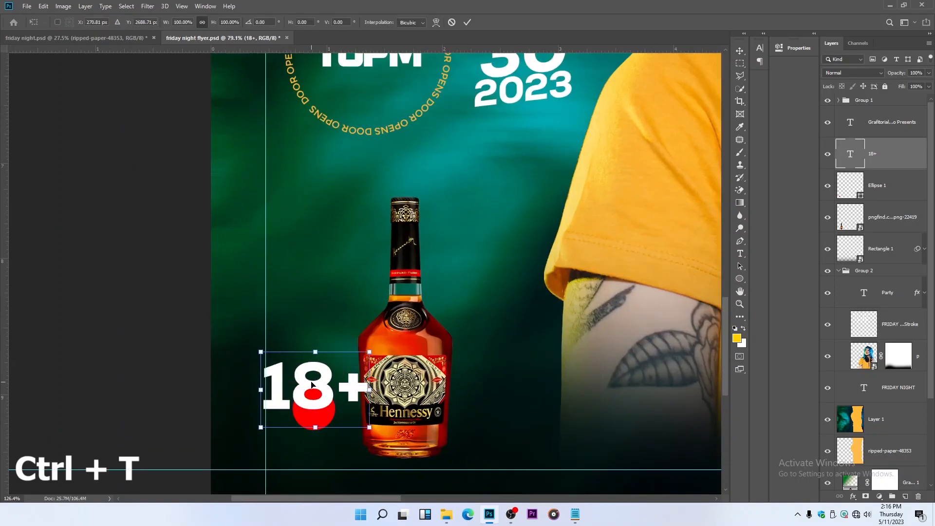
scroll(311, 384, "up", 3)
left_click_drag(328, 328, 322, 427)
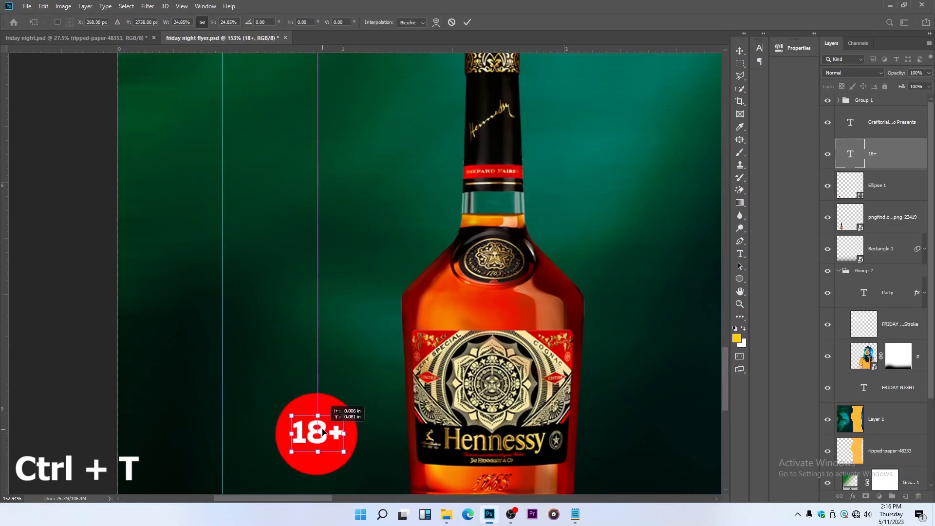
key("Return")
scroll(370, 432, "down", 5)
scroll(374, 428, "down", 2)
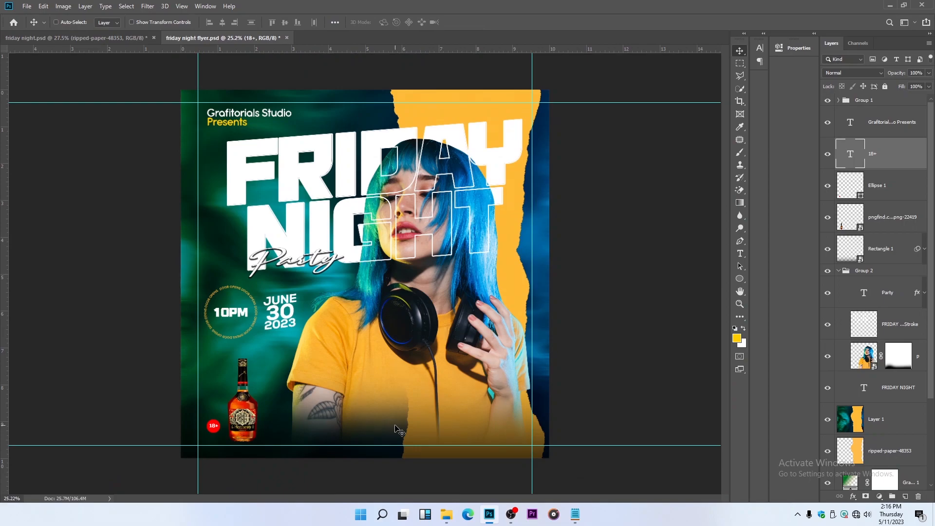
Enlarge the "18+" text slightly so it fills more of the red circle, keeping it centred
scroll(209, 455, "up", 3)
key("ctrl+t")
scroll(192, 443, "up", 3)
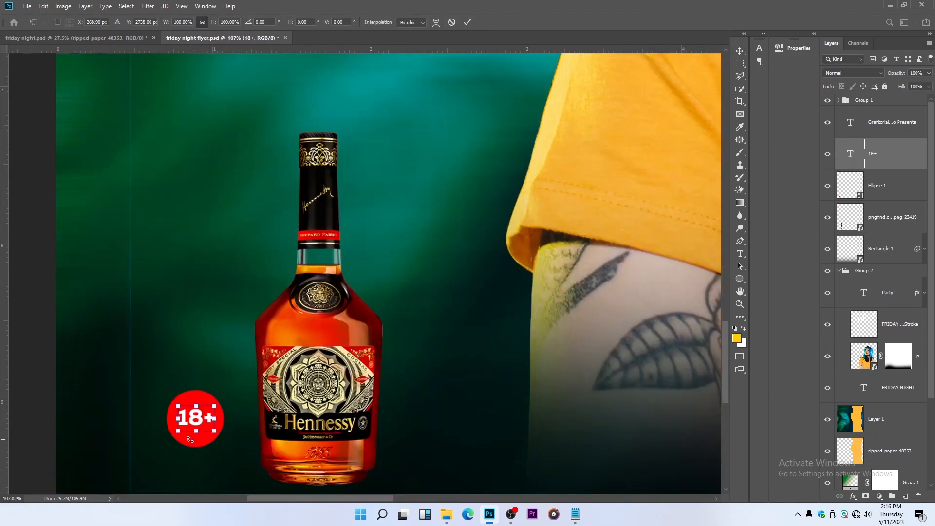
scroll(190, 440, "up", 4)
left_click_drag(199, 428, 199, 433)
key("Return")
scroll(200, 408, "down", 2)
scroll(200, 409, "up", 2)
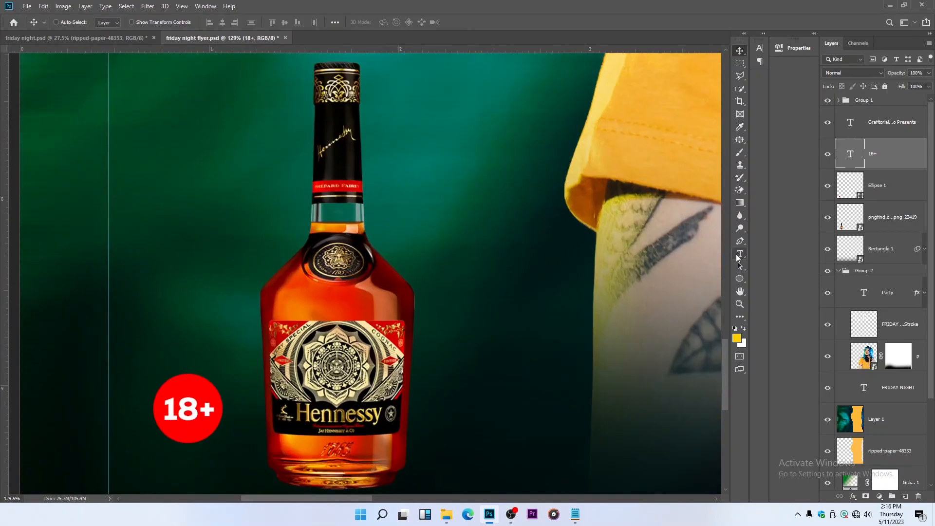
Add the two-line text "DRINK RESPONSIOBLY" in white Nexa Heavy over the bottle
left_click(739, 254)
scroll(219, 309, "down", 2)
left_click(222, 310)
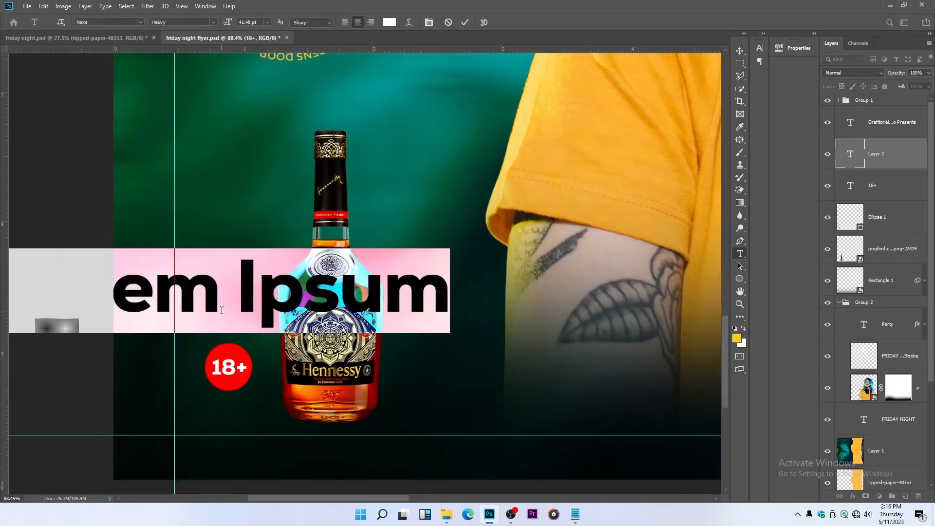
type("DRINKL")
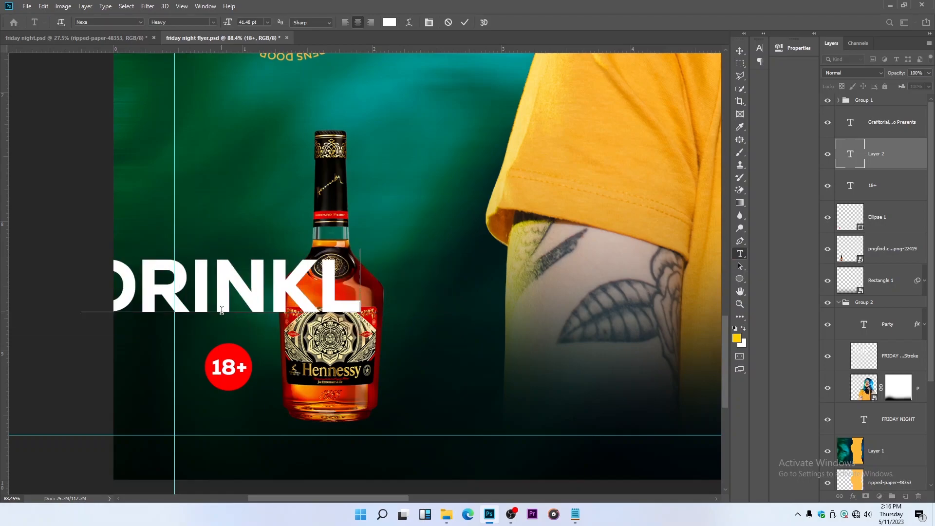
key("BackSpace")
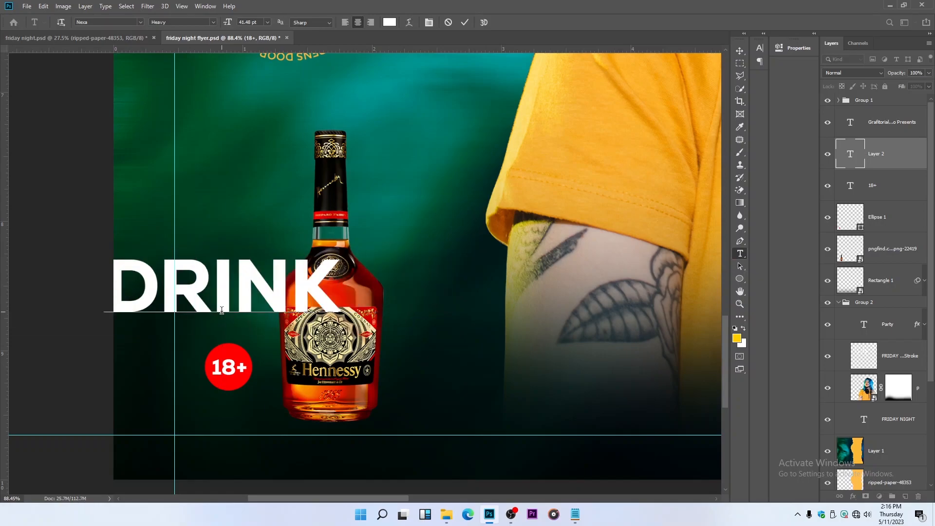
key("Return")
type("RES")
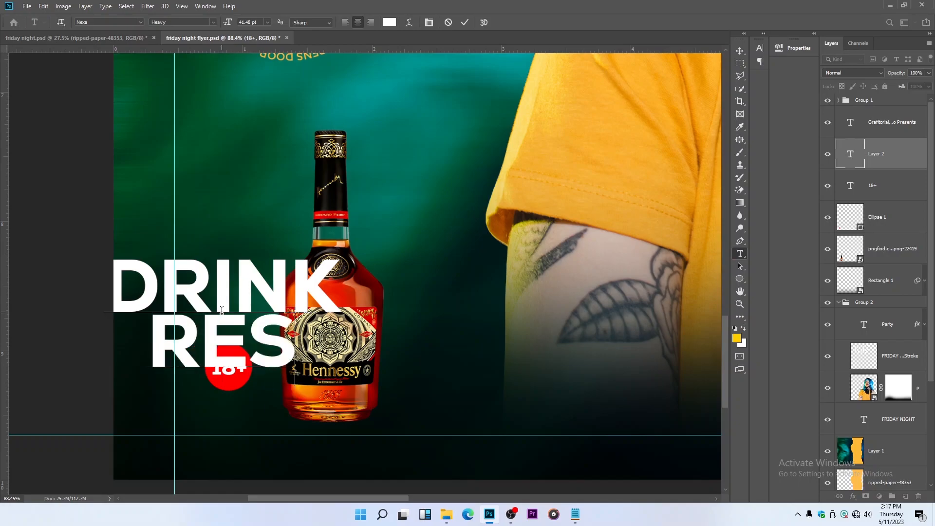
type("PONSIOBL")
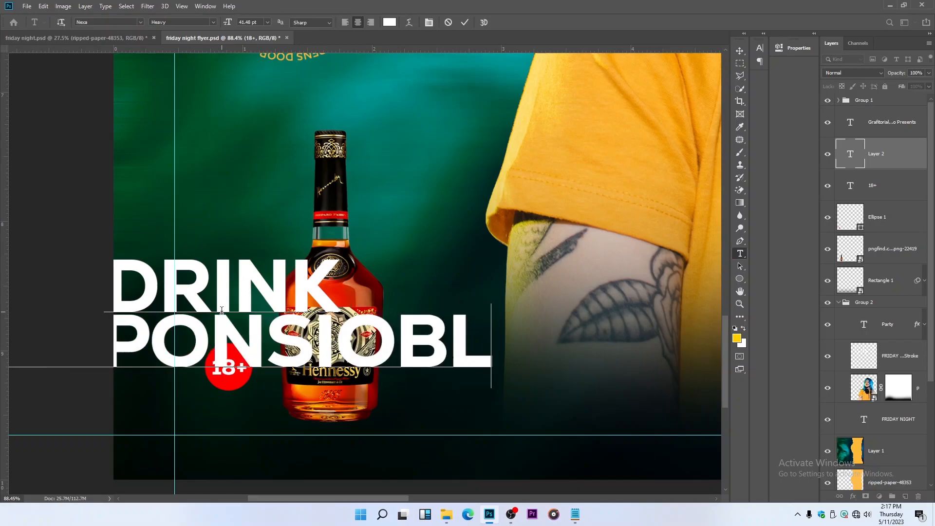
type("Y")
left_click(465, 22)
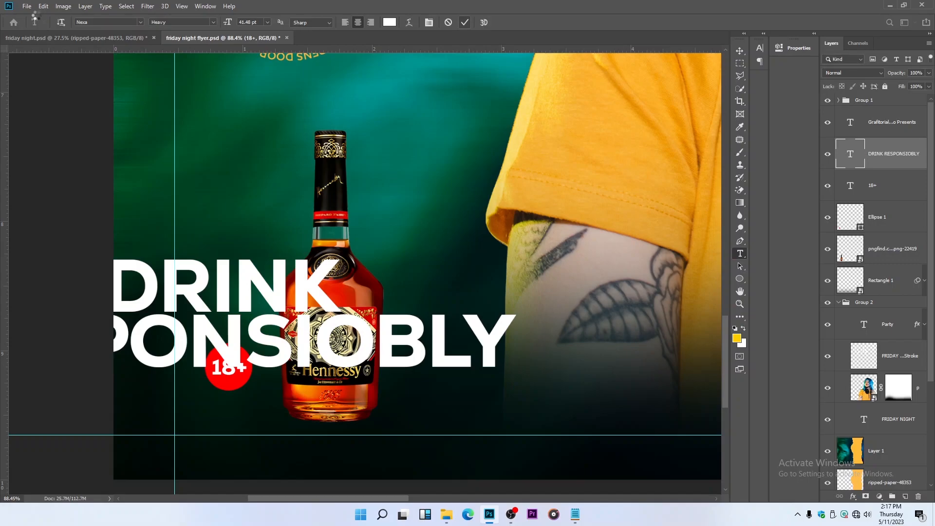
Left-align the "DRINK RESPONSIOBLY" text and position it over the bottle within the flyer
scroll(251, 194, "down", 3)
left_click(739, 52)
scroll(317, 178, "down", 4)
left_click_drag(273, 276, 417, 269)
left_click(740, 254)
left_click(345, 22)
left_click(740, 51)
scroll(475, 187, "down", 4)
left_click_drag(475, 187, 389, 175)
Rotate the "DRINK RESPONSIOBLY" text by -90° so it reads upward
key("ctrl+t")
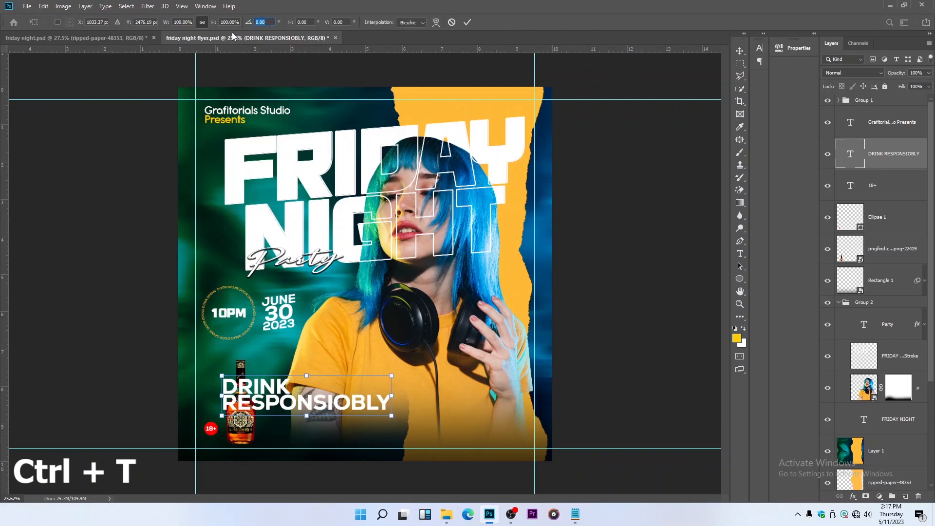
type("90")
key("Return")
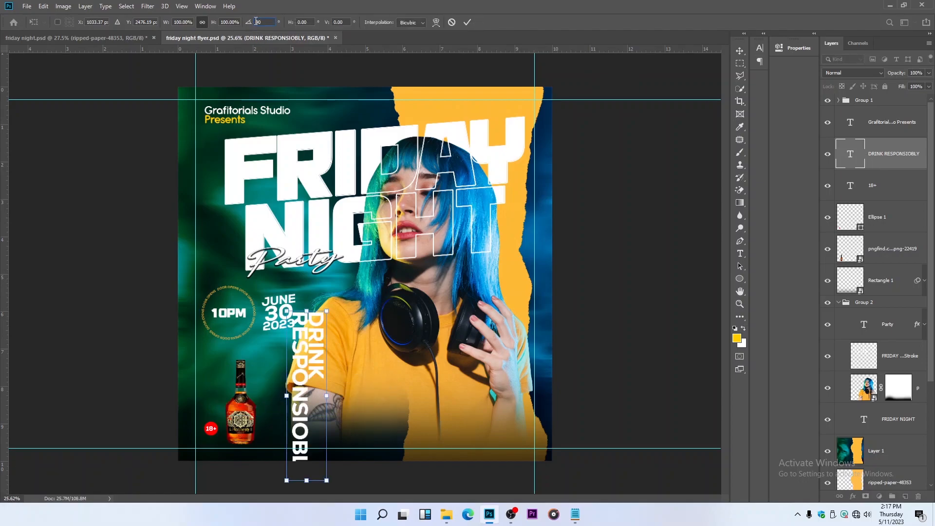
type("-90")
key("Return")
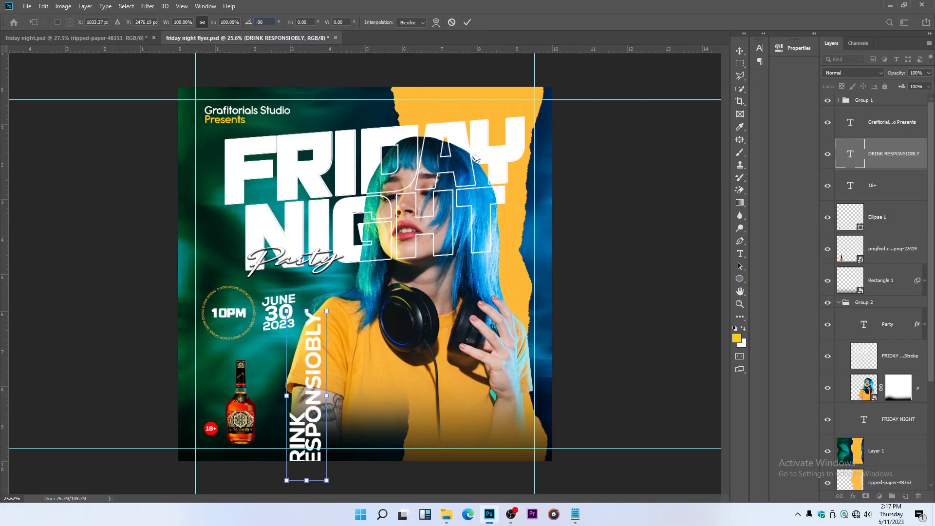
left_click(741, 52)
Scale the rotated text down to about 24% and place it directly above the red 18+ circle
left_click_drag(352, 422, 342, 383)
key("ctrl+t")
left_click_drag(297, 269, 298, 402)
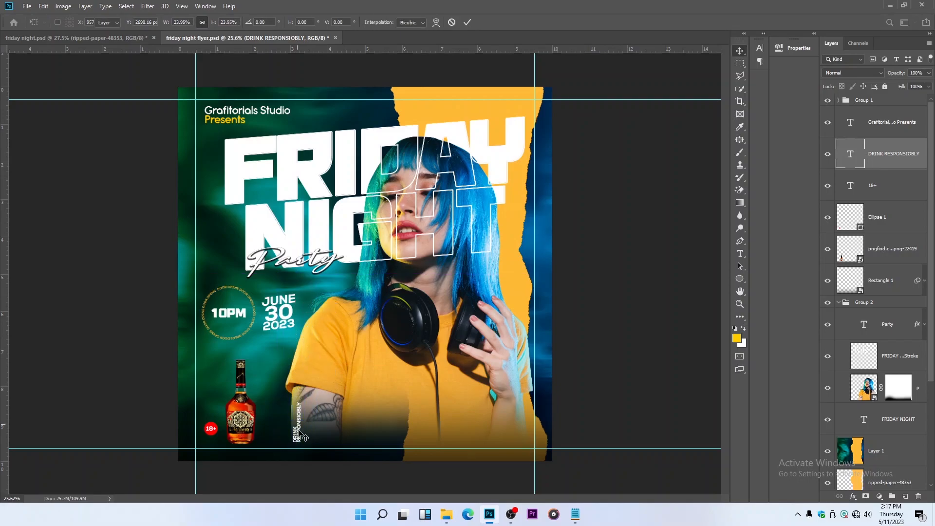
key("Return")
scroll(298, 430, "up", 4)
left_click_drag(300, 438, 177, 406)
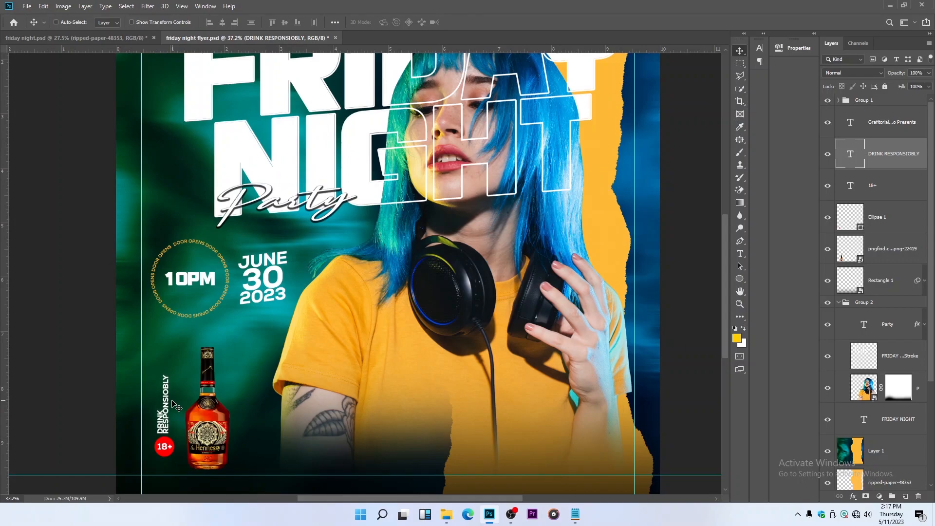
Set the leading of the "DRINK RESPONSIOBLY" text to 8.34 pt
scroll(150, 429, "up", 5)
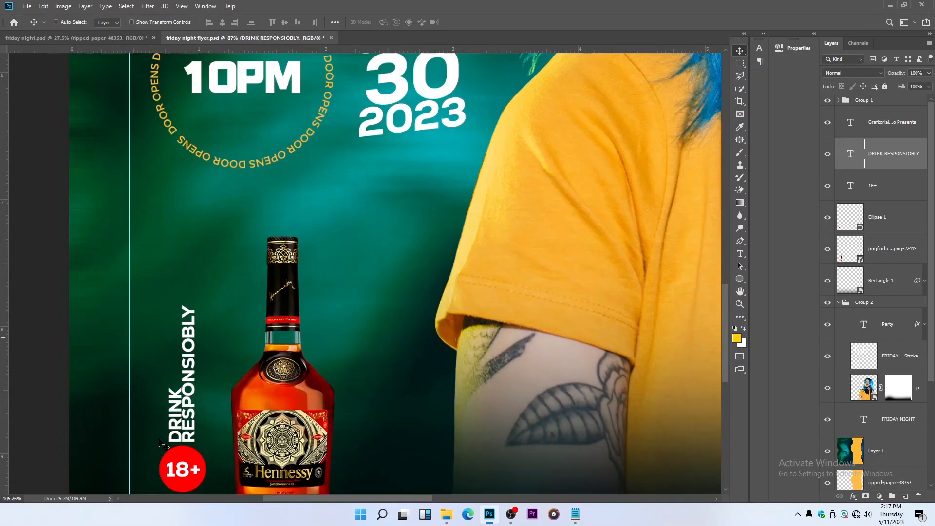
scroll(161, 443, "up", 2)
left_click(740, 254)
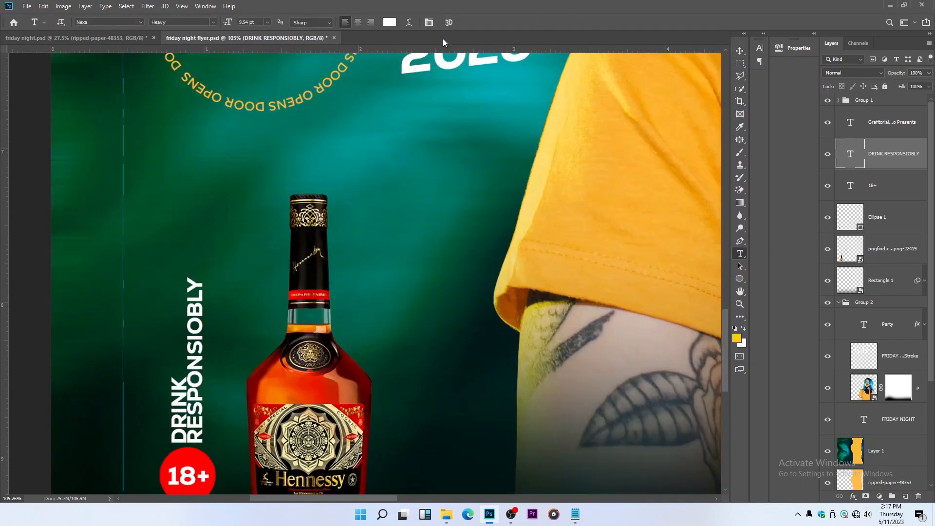
left_click(427, 22)
left_click_drag(709, 87, 710, 77)
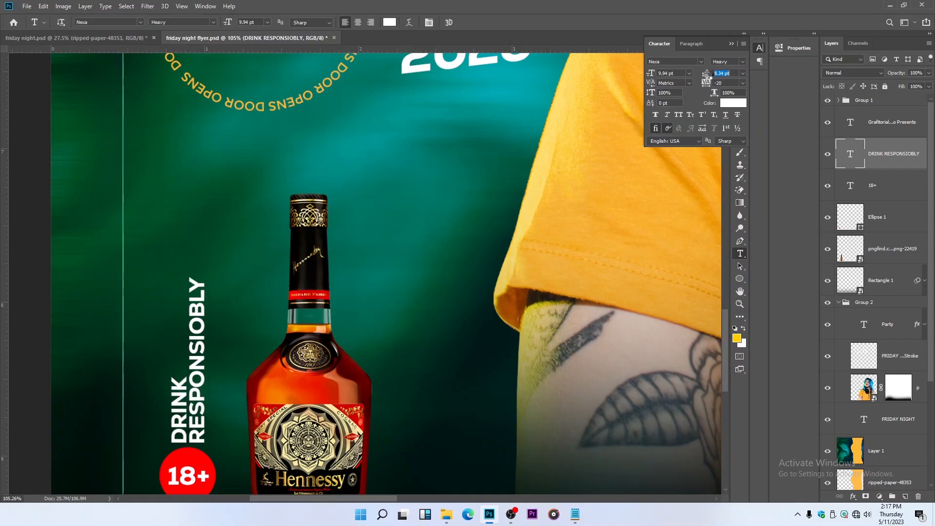
left_click(731, 44)
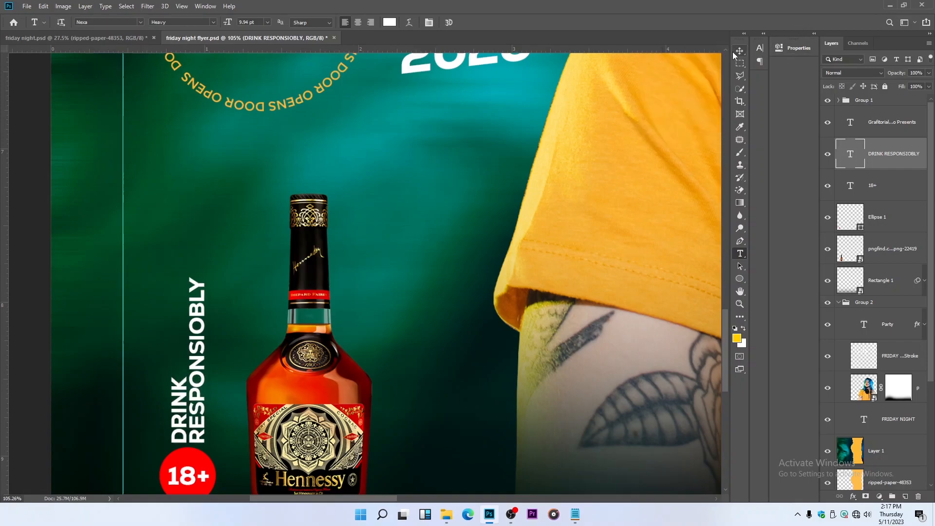
key("v")
key("ctrl+0")
scroll(263, 381, "down", 1)
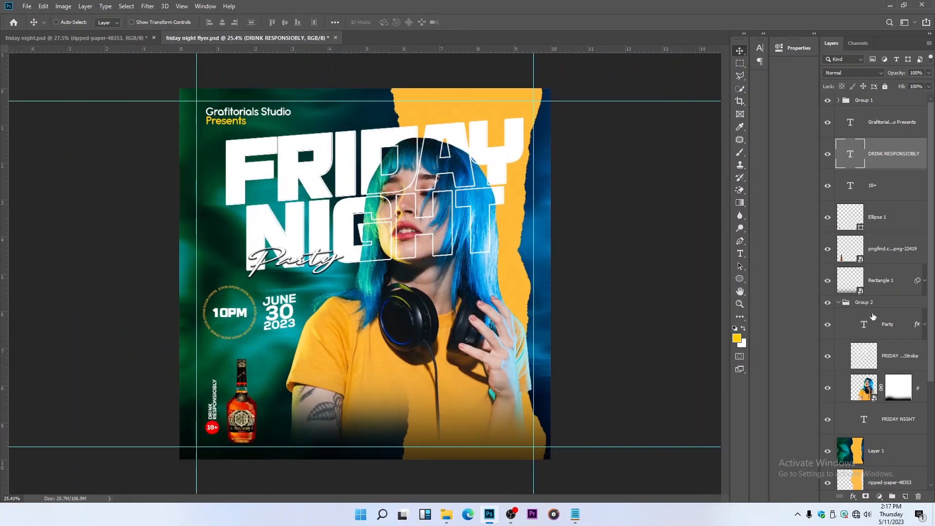
Group the "DRINK RESPONSIOBLY" text, the 18+ text and its red circle, then nudge the group into place beside the bottle
left_click(886, 186, "ctrl")
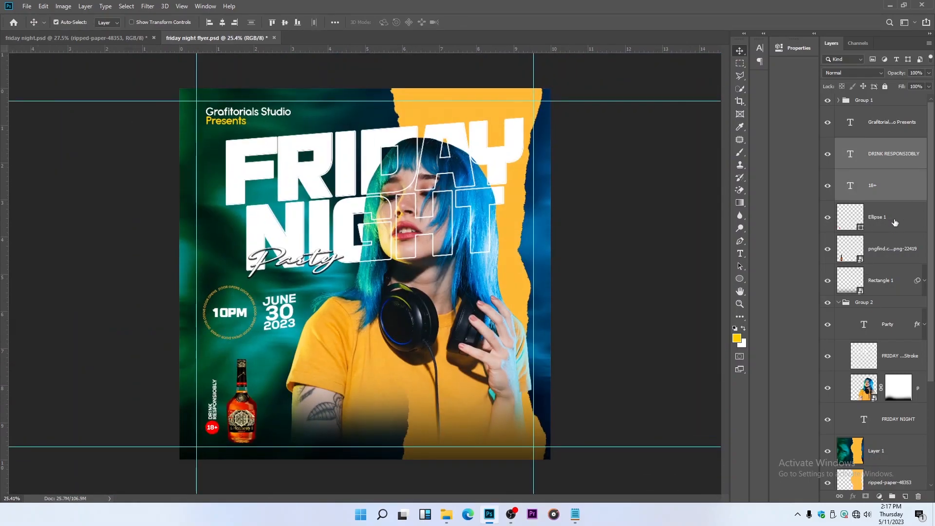
left_click(895, 223, "ctrl")
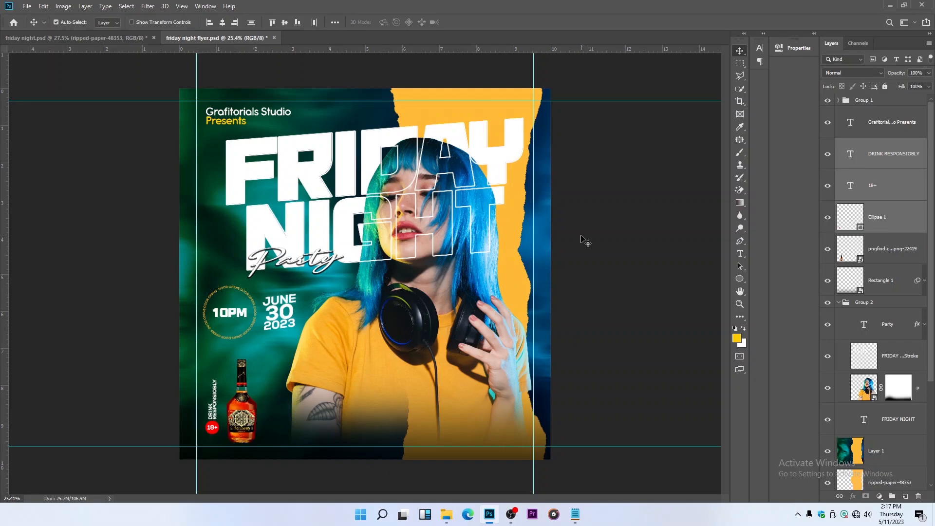
key("ctrl+g")
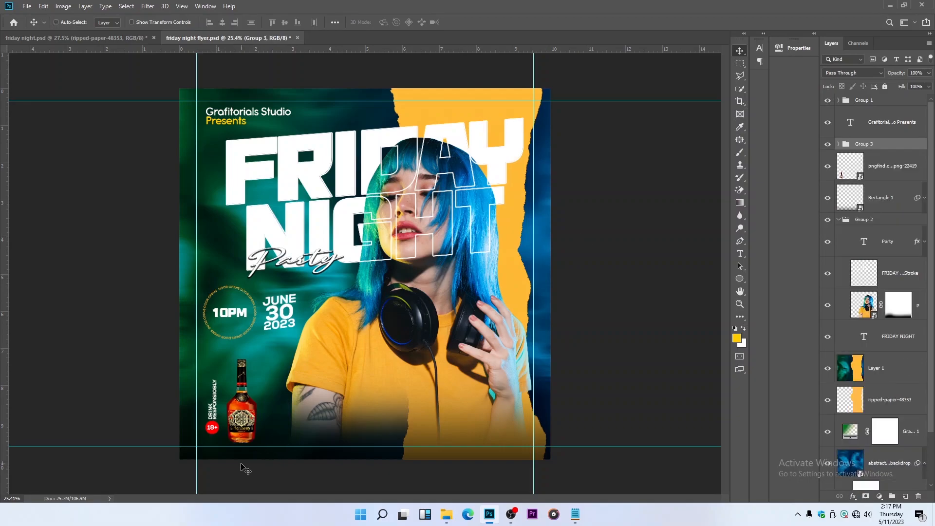
scroll(243, 467, "up", 5)
left_click_drag(181, 427, 181, 439)
scroll(236, 395, "down", 8)
key("shift+Right")
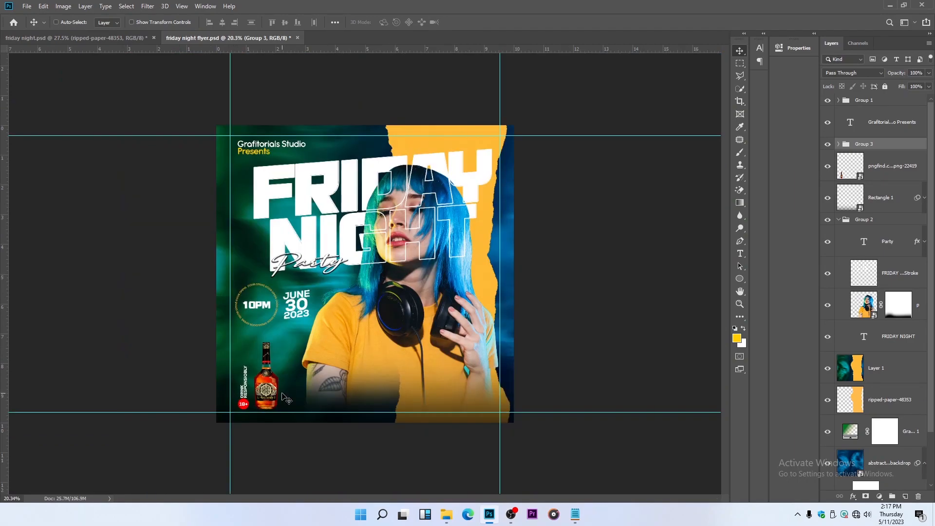
Scale the drink-responsibly group up to about 111% from its upper edge and save the document
key("ctrl+t")
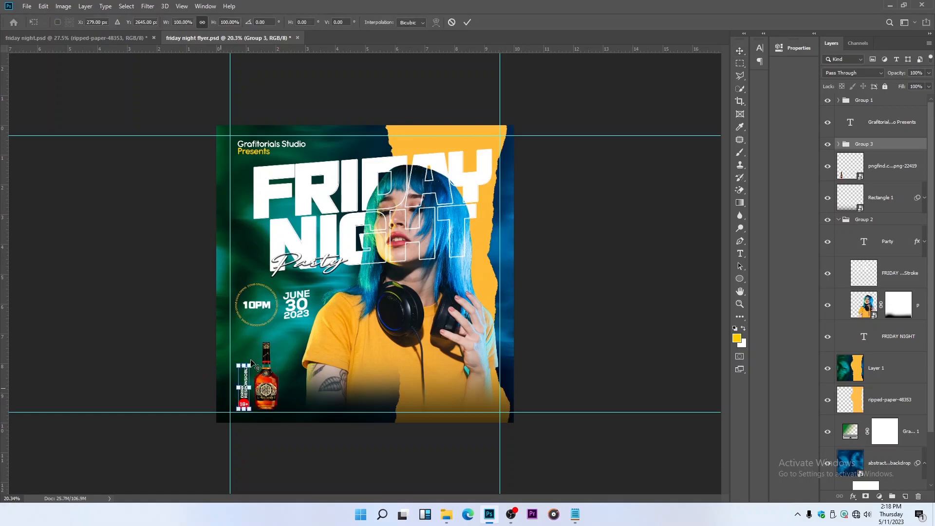
left_click_drag(245, 365, 244, 359)
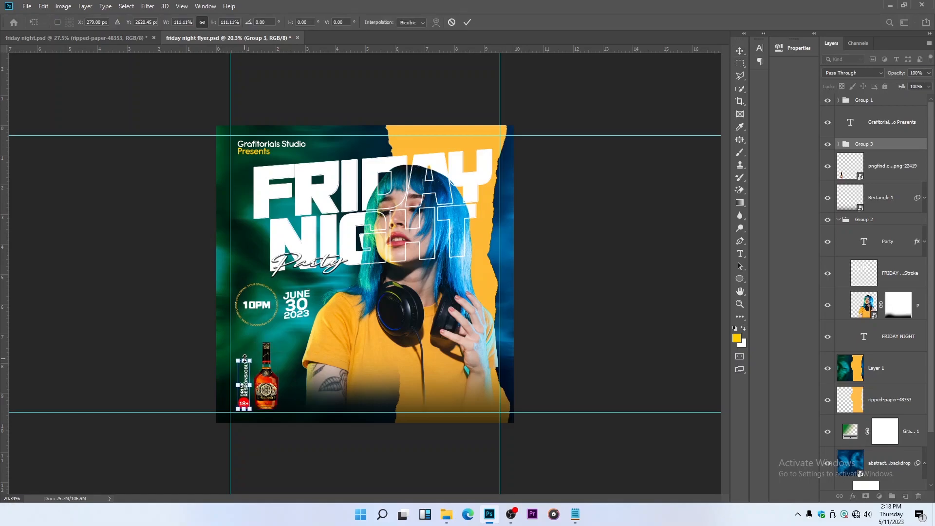
key("Return")
key("ctrl+0")
key("ctrl+s")
key("ctrl+minus")
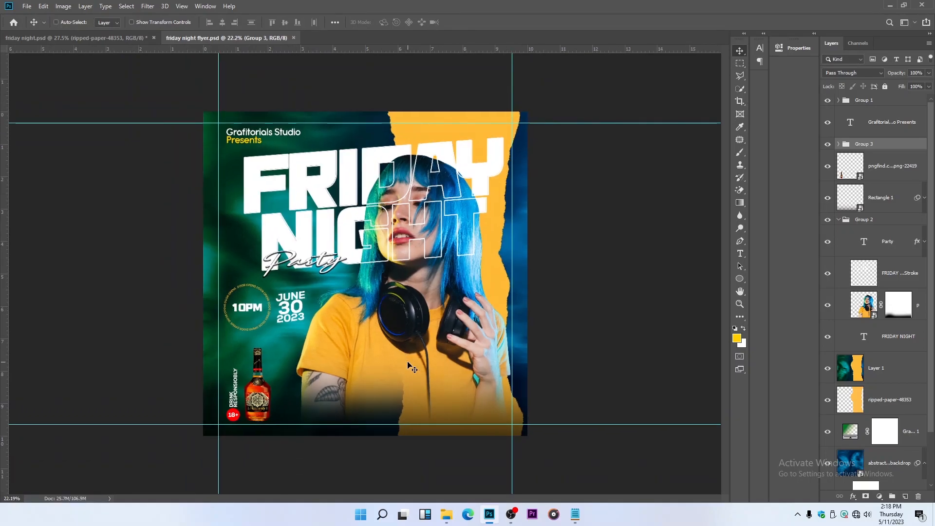
Draw a wide horizontal rectangle about 2037 x 204 px across the woman's lower shirt, beside the bottle
left_click(745, 280)
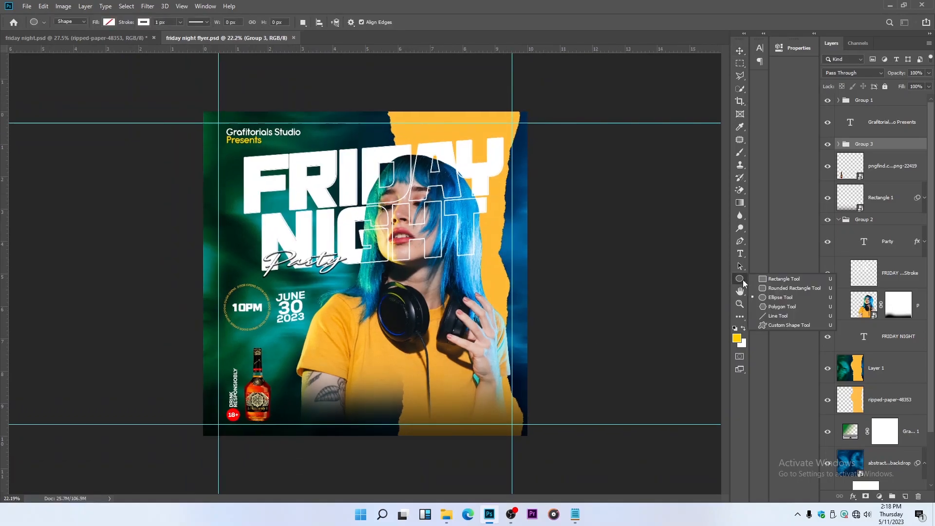
left_click(781, 282)
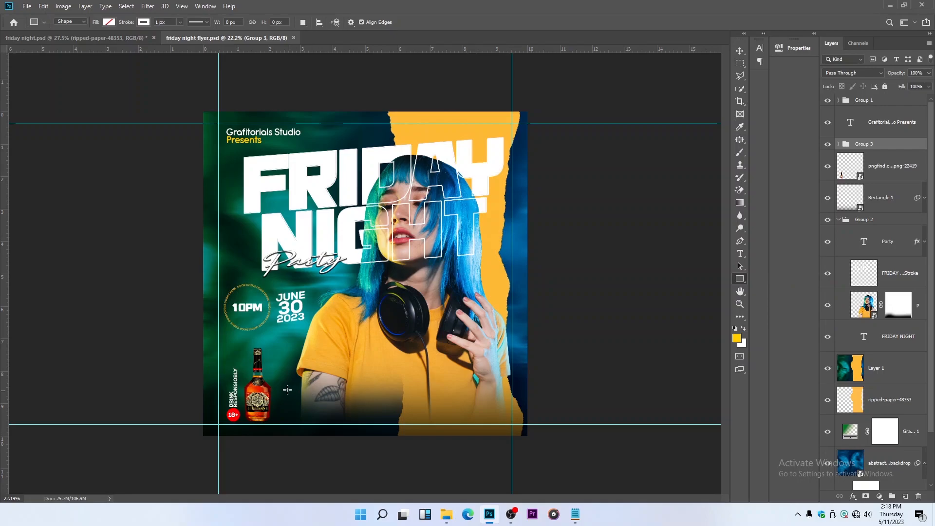
left_click_drag(276, 374, 497, 396)
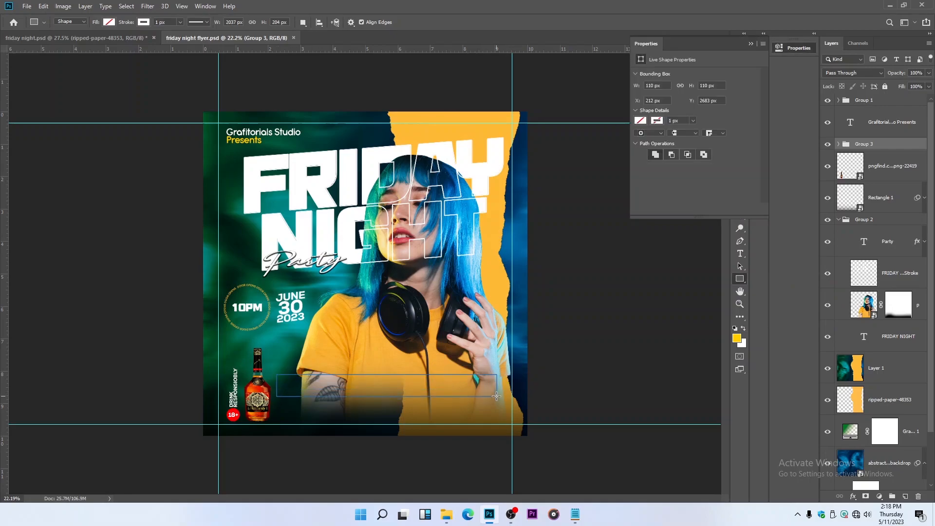
Fill the new rectangle with dark red #9e0b0f
left_click(641, 105)
left_click(660, 156)
left_click(641, 105)
left_click(641, 105)
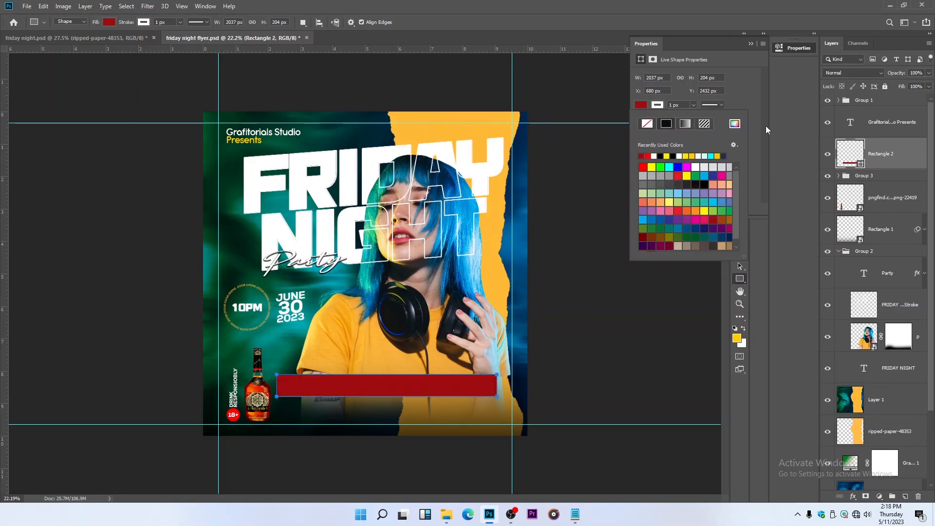
left_click(736, 124)
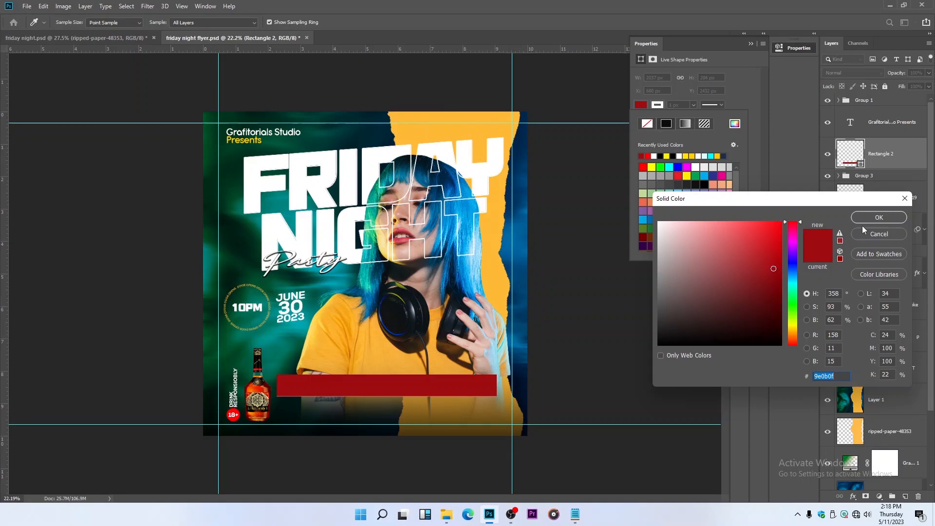
left_click(879, 217)
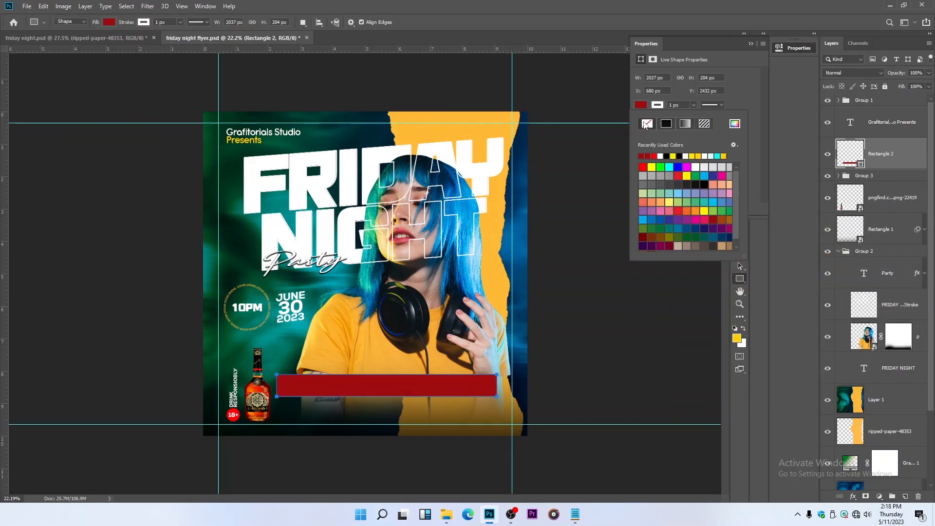
left_click(751, 44)
left_click(740, 51)
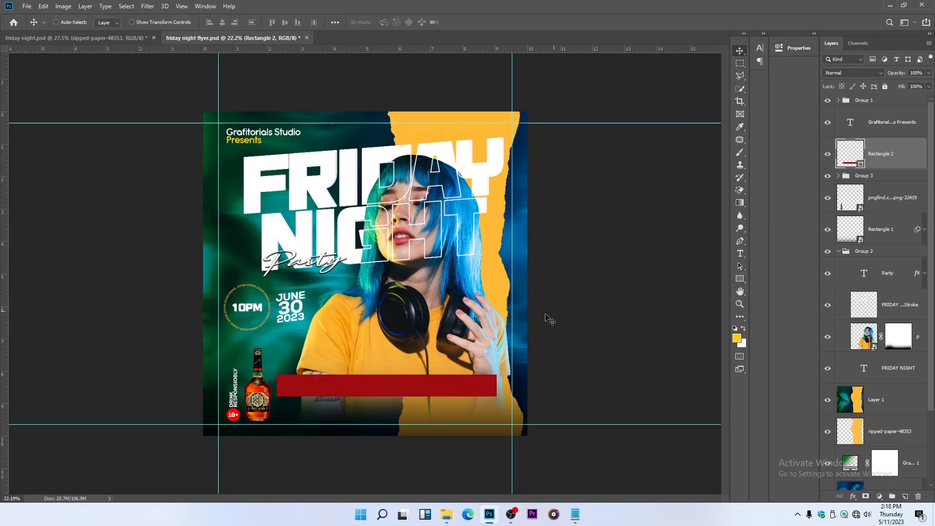
Duplicate the red bar directly beneath the original and shrink the copy so it is narrower and slightly shorter
scroll(422, 367, "up", 1)
left_click_drag(418, 365, 411, 429)
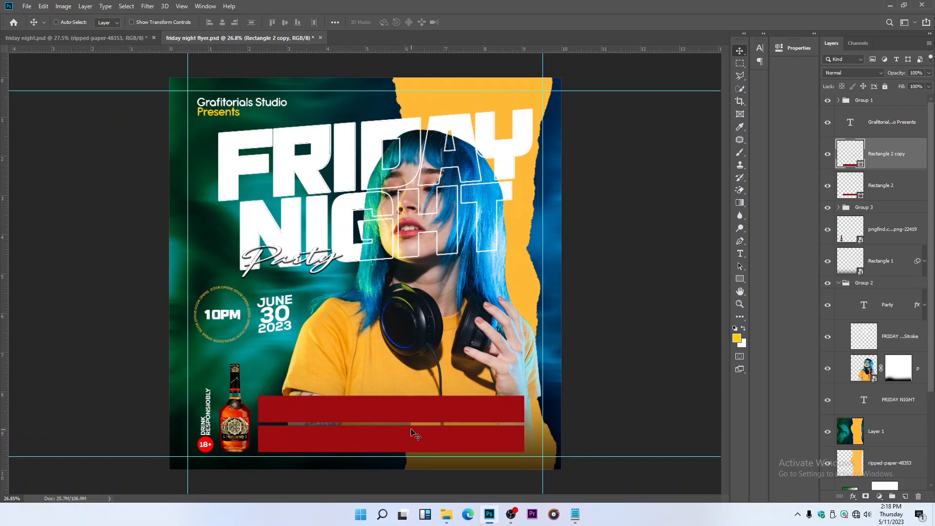
key("shift+Up")
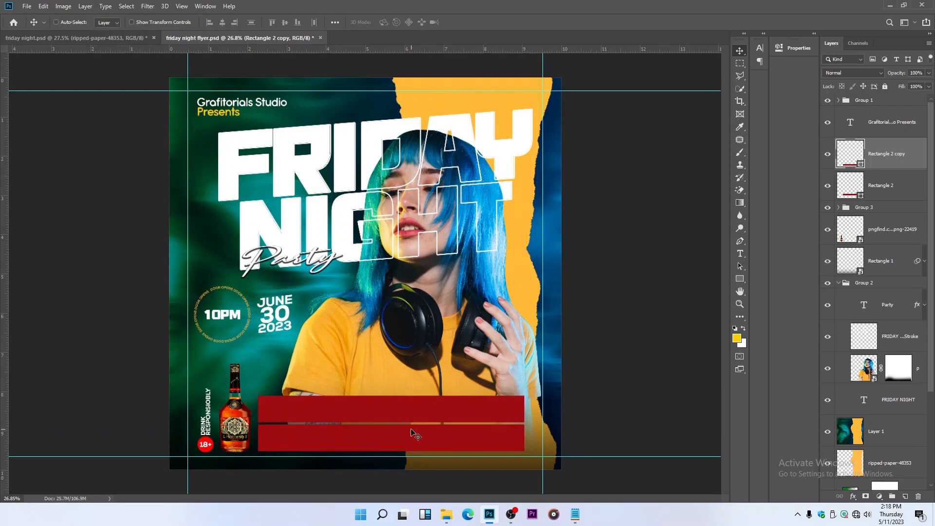
key("ctrl+t")
left_click_drag(517, 439, 477, 432)
left_click_drag(373, 453, 403, 443)
key("Return")
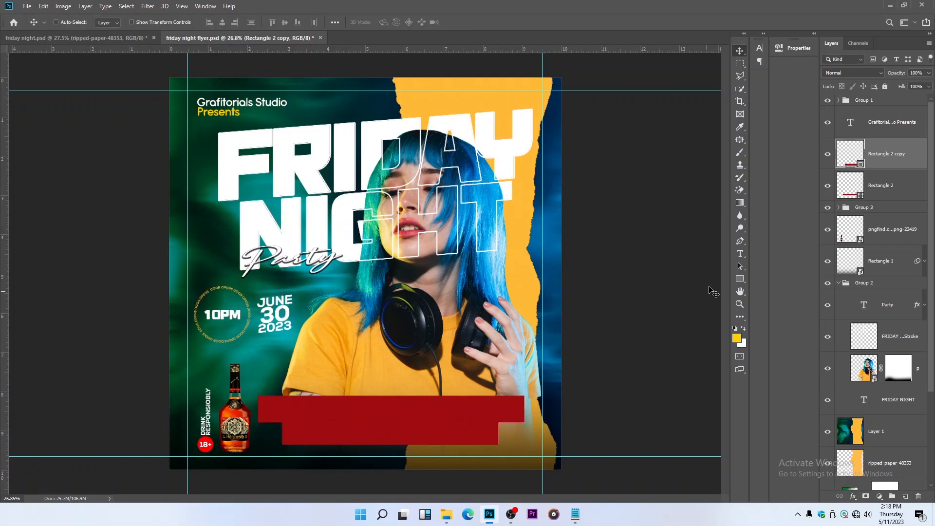
Change the fill of the lower, smaller bar to white (#ffffff)
left_click(740, 254)
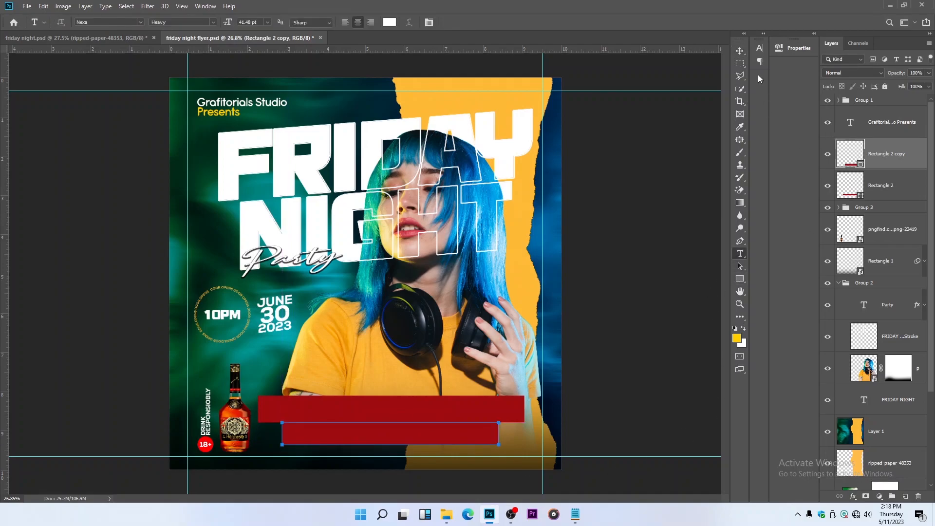
left_click(740, 51)
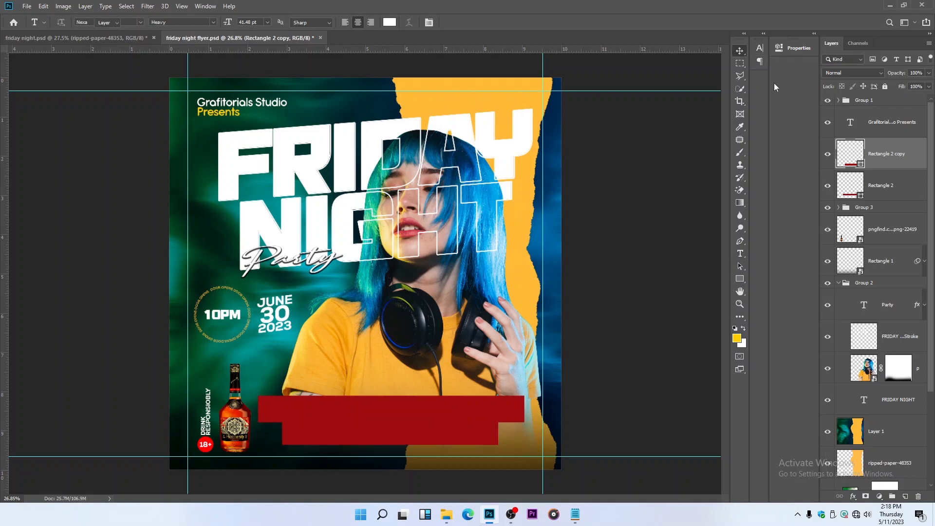
double_click(860, 164)
left_click(659, 223)
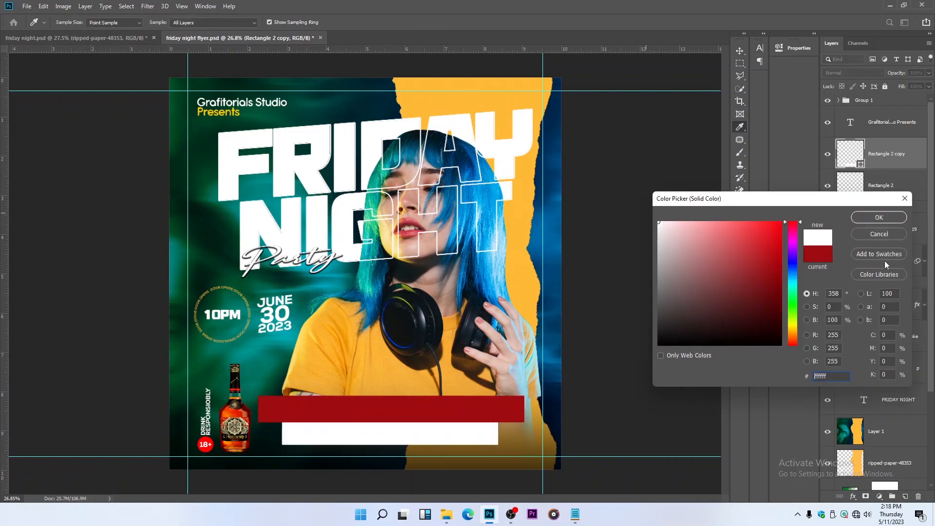
left_click(880, 217)
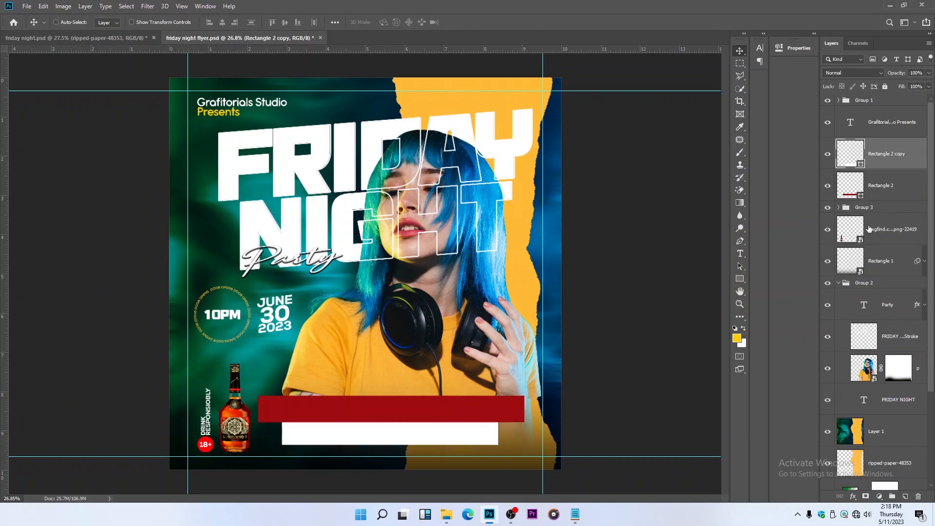
Set the opacity of both bars to 83% and align their horizontal centers
left_click(911, 189, "shift")
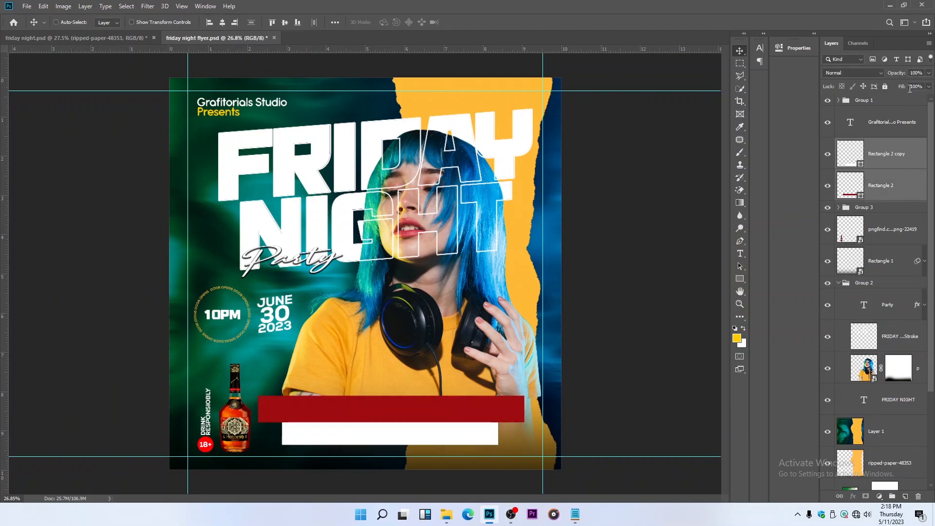
left_click(929, 73)
left_click_drag(910, 86, 922, 89)
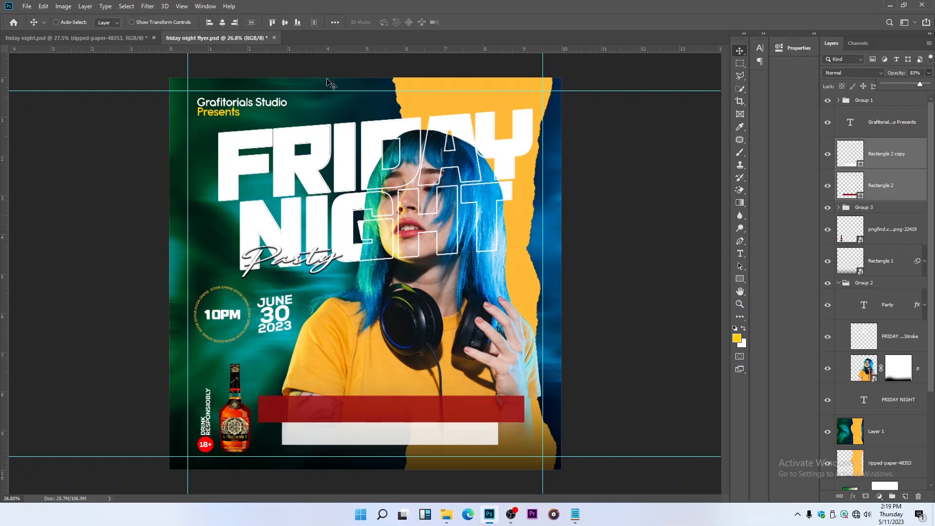
left_click(224, 26)
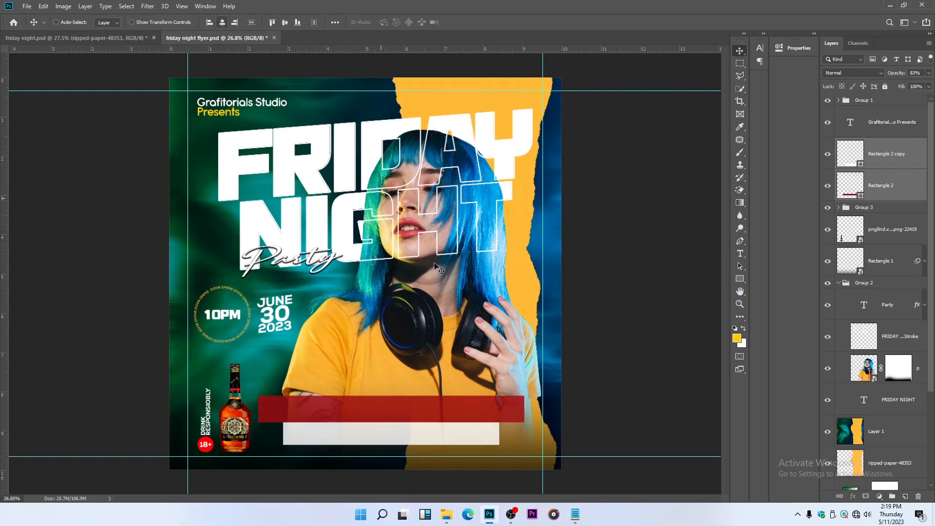
Add the white text "MUSIC POLICY: DJ SPOTLESS" in Montserrat Regular at 41.48 pt above the bars
left_click(875, 146)
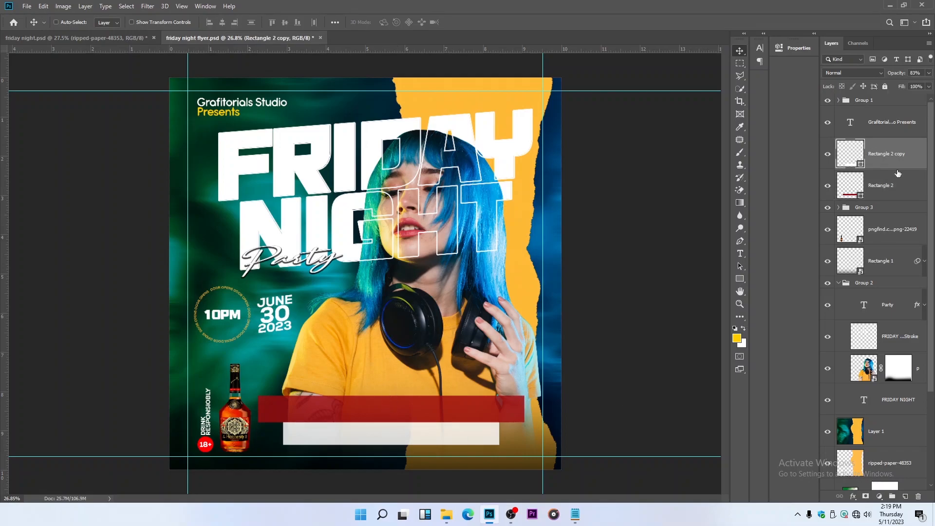
scroll(311, 385, "up", 3)
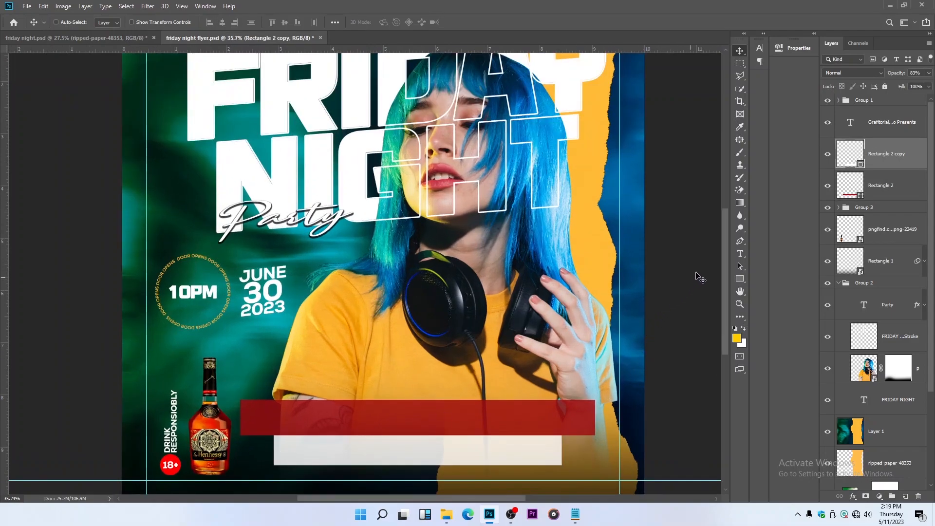
left_click(740, 253)
left_click(142, 22)
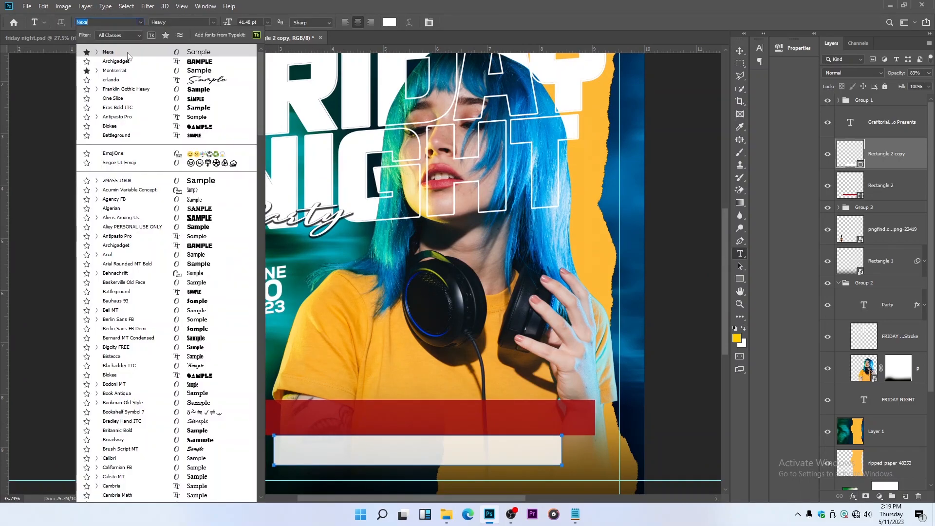
left_click(114, 70)
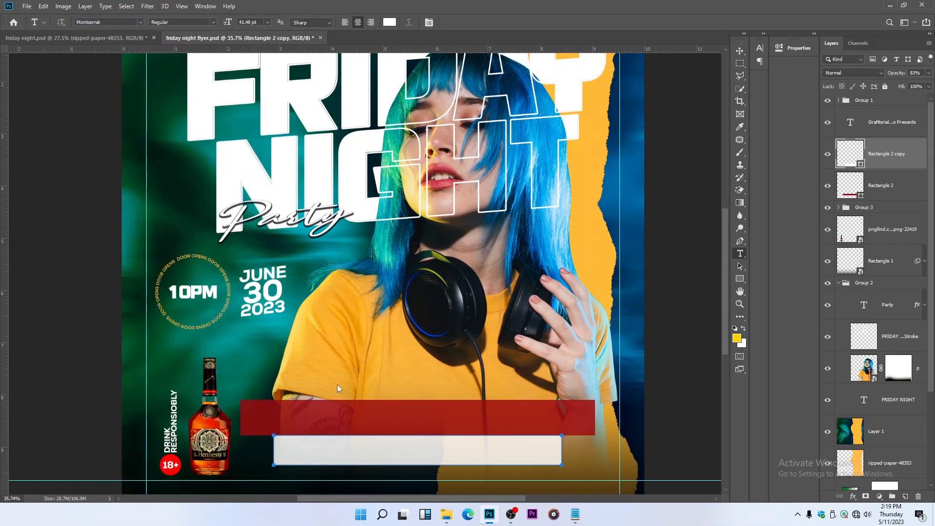
left_click(305, 362)
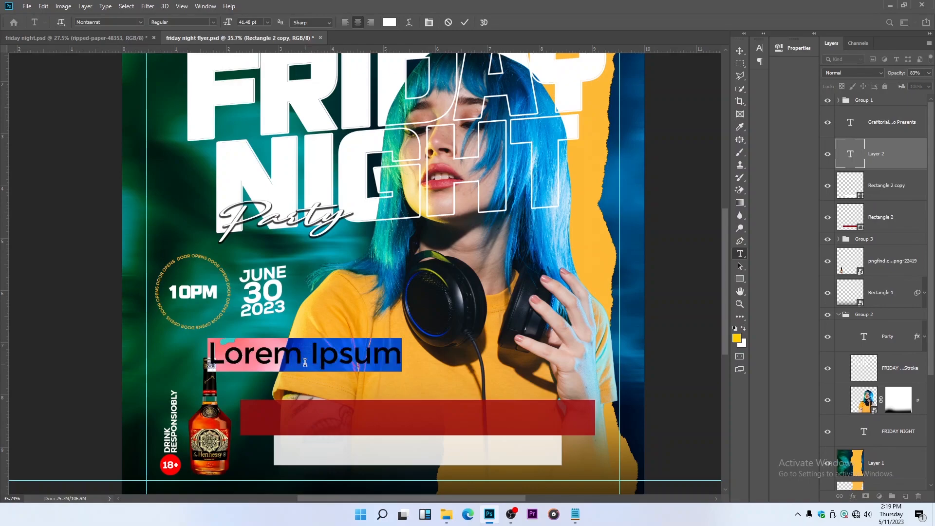
type("MUSIC")
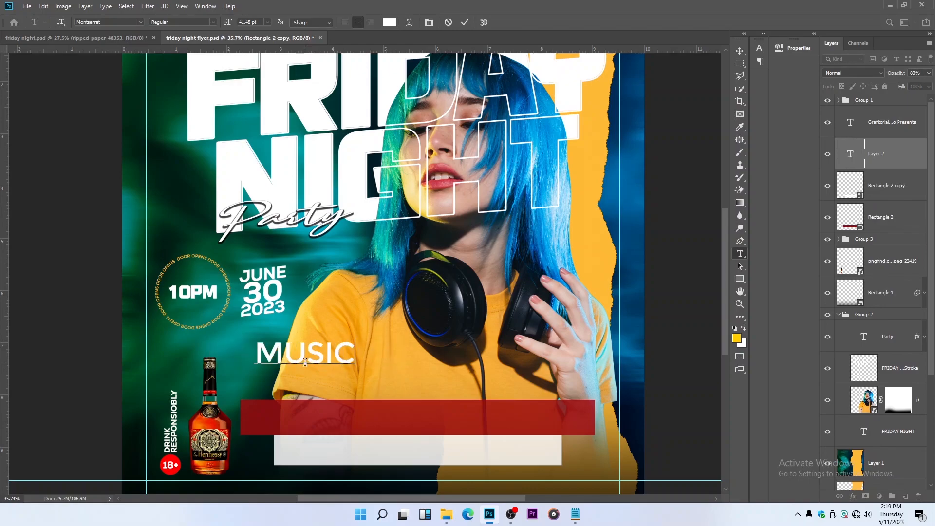
type(" POLICY")
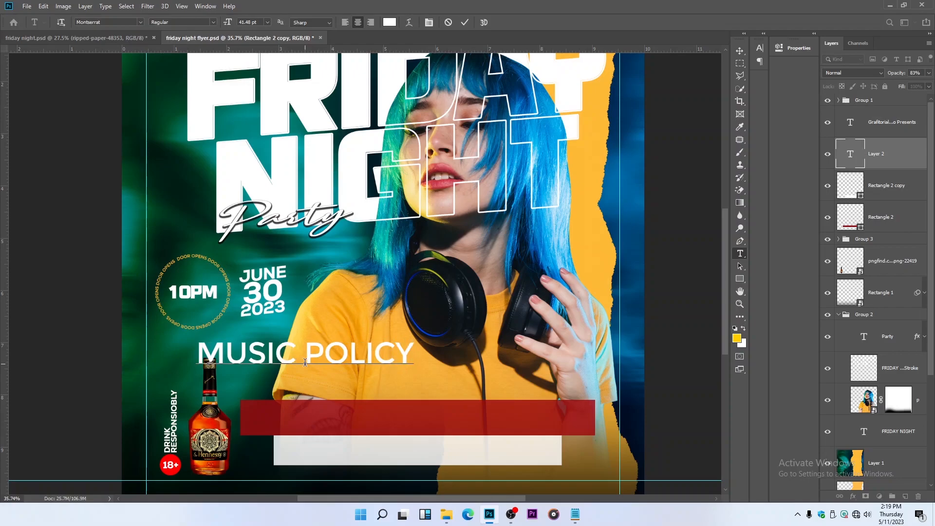
type(": DJ")
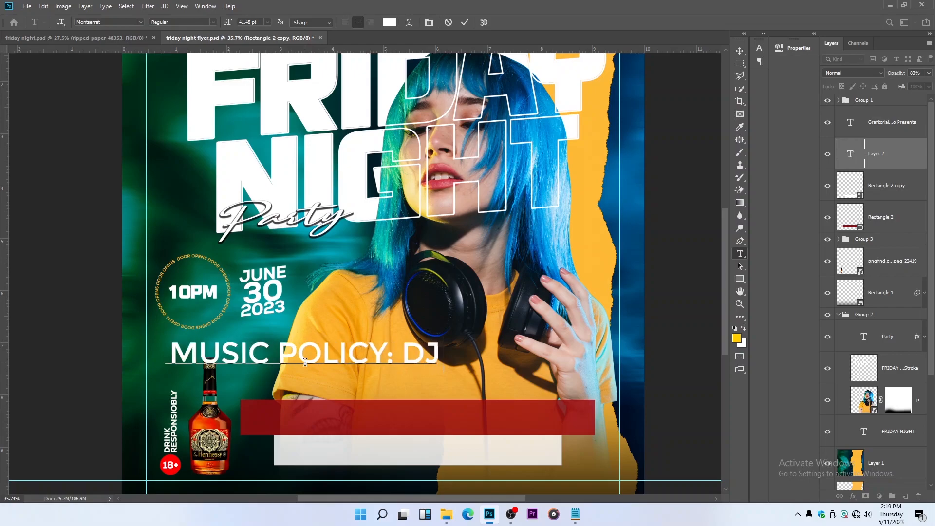
type(" SPOTLESS")
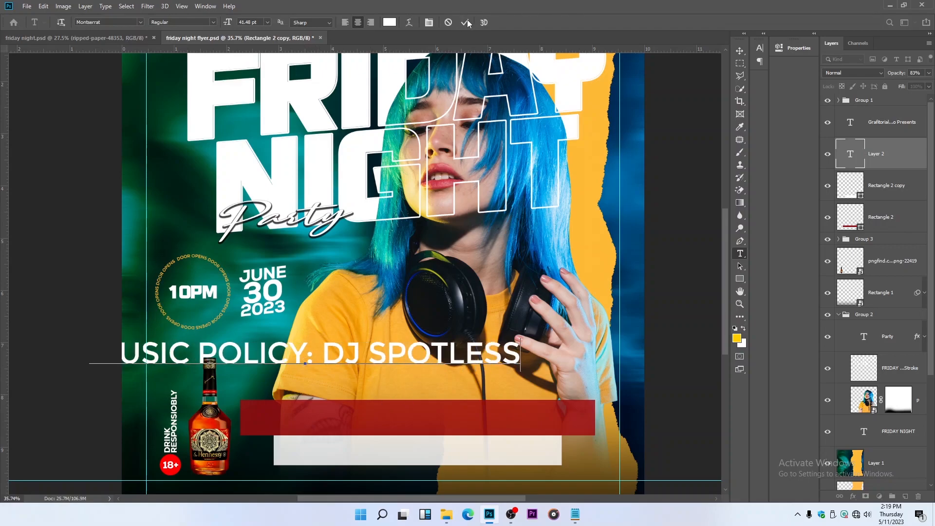
Move the "MUSIC POLICY: DJ SPOTLESS" text onto the red bar and scale it down to fit centred inside with side margins
left_click(740, 51)
left_click_drag(465, 381, 559, 446)
key("ctrl+t")
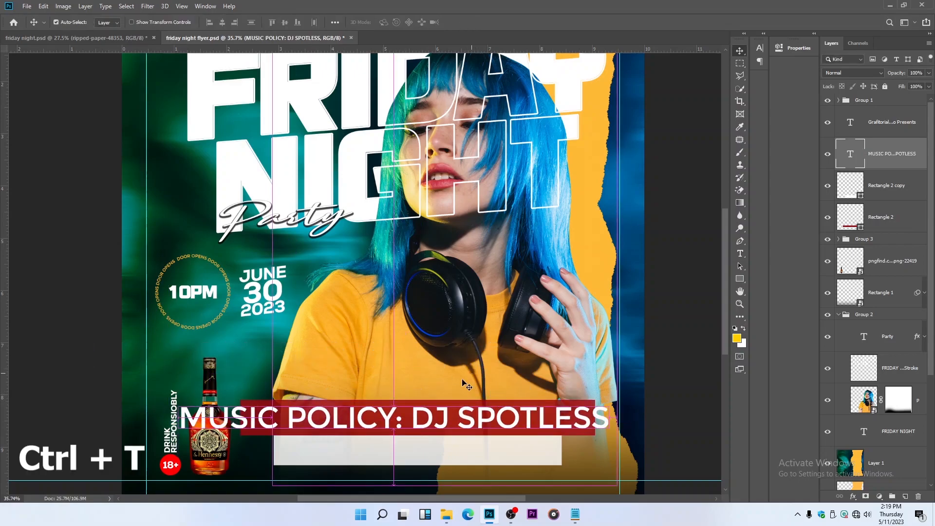
left_click_drag(171, 421, 325, 421)
left_click_drag(462, 420, 420, 419)
key("Return")
scroll(425, 423, "down", 5)
key("ctrl+t")
left_click_drag(480, 386, 435, 388)
key("Return")
scroll(455, 383, "down", 1)
scroll(431, 399, "up", 4)
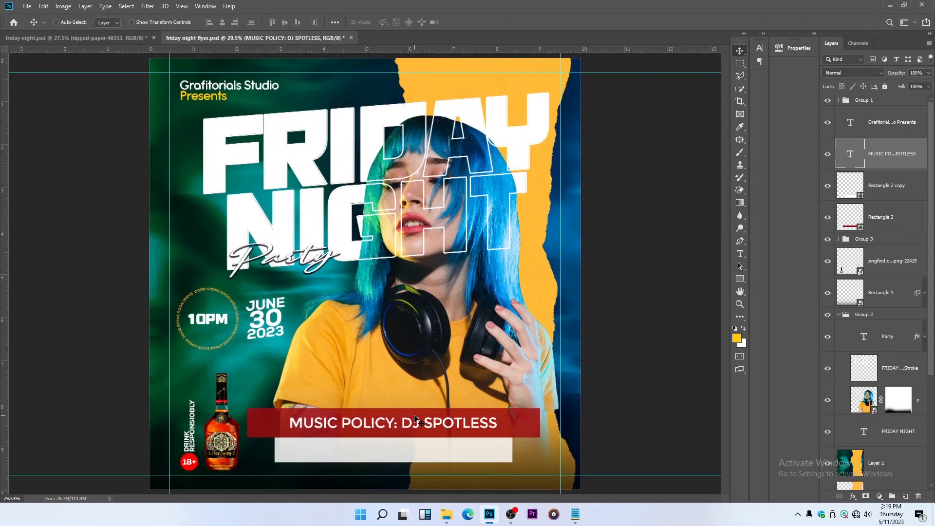
Duplicate the music policy caption onto the white bar and replace its wording with "HYPEMAN" followed by the performer's name in capitals
key("ctrl+j")
left_click_drag(414, 420, 407, 447)
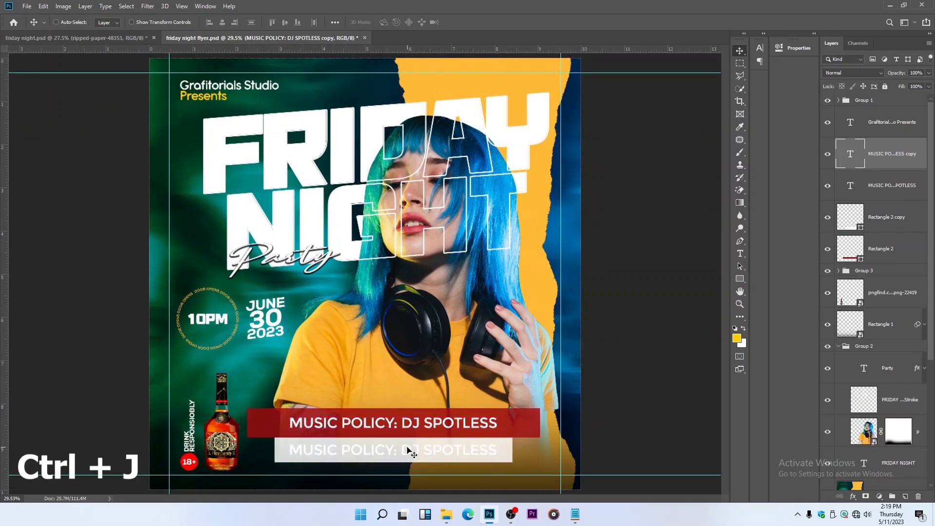
left_click(740, 253)
left_click(303, 450)
left_click_drag(303, 451, 554, 452)
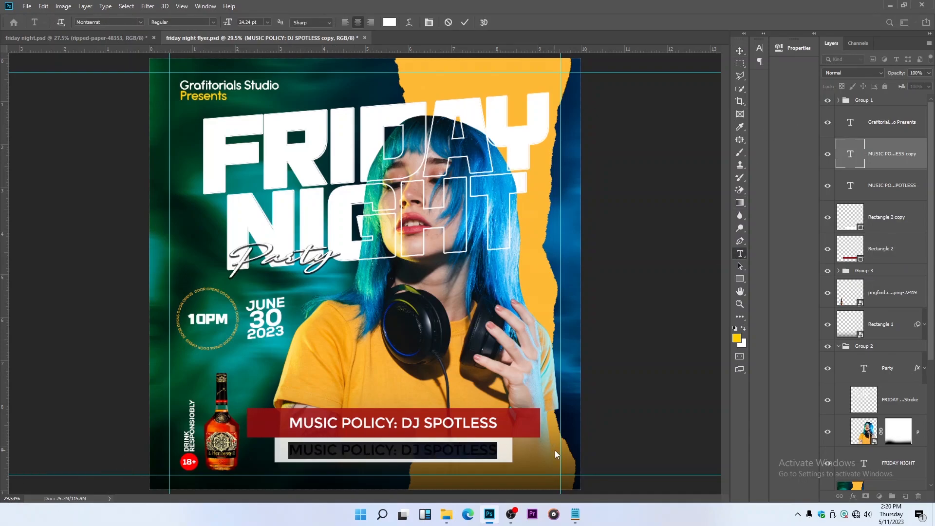
type("HYPEMA")
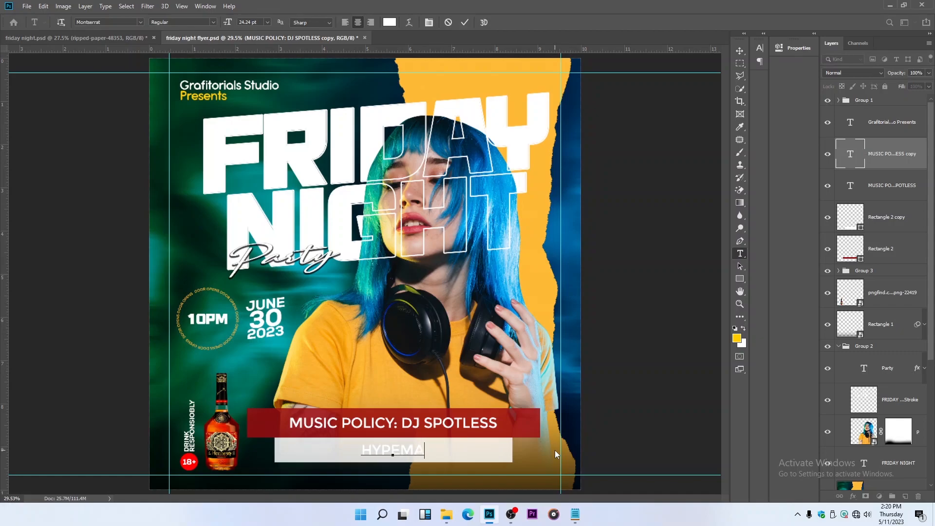
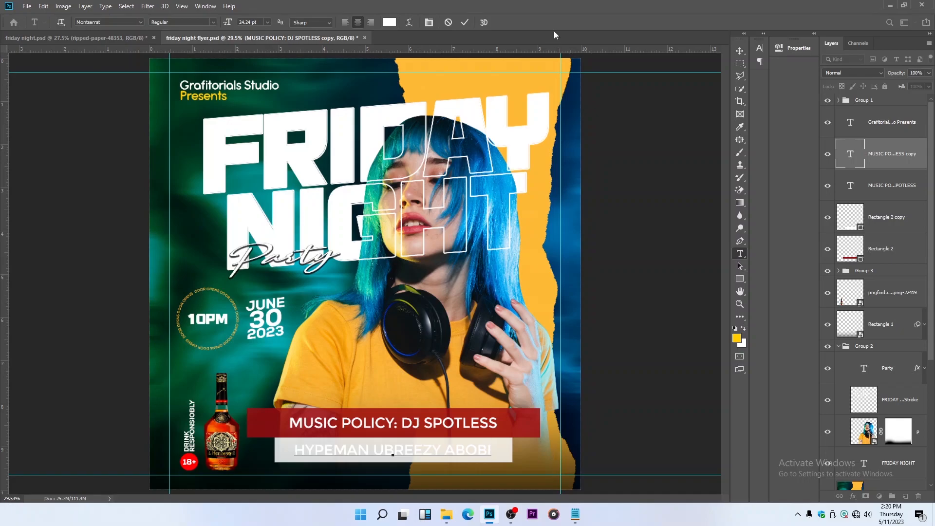
left_click(465, 22)
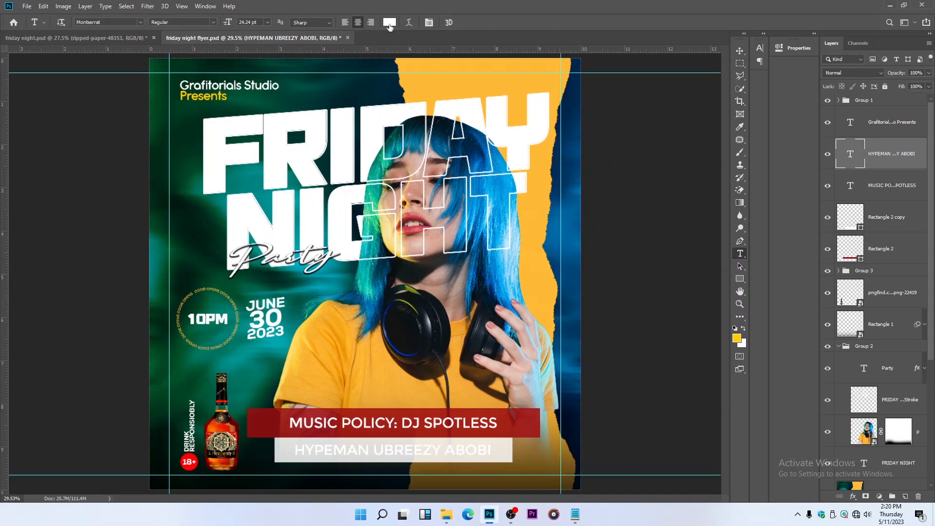
Change the colour of the hypeman caption to black (#000000)
left_click(389, 22)
left_click(727, 345)
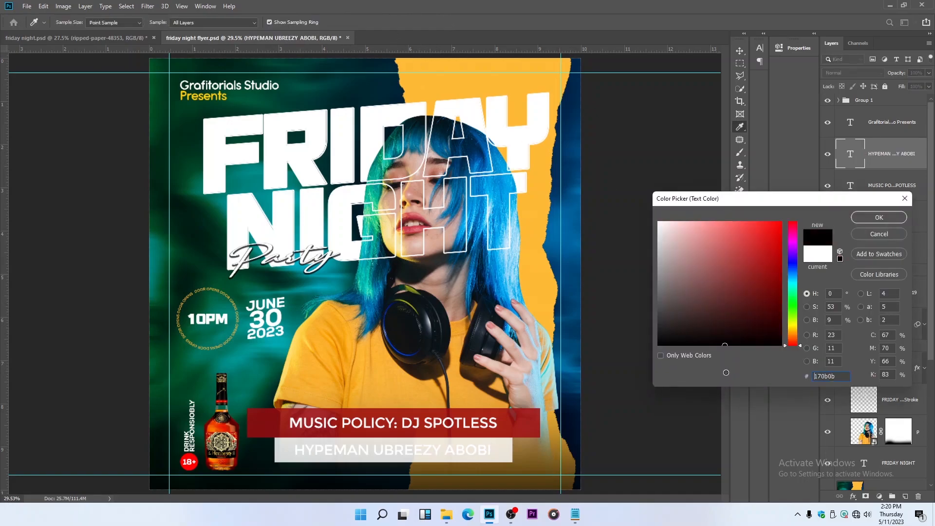
key("Return")
left_click(740, 51)
Scale the hypeman caption down slightly and keep it centred on the white bar
scroll(431, 380, "up", 2)
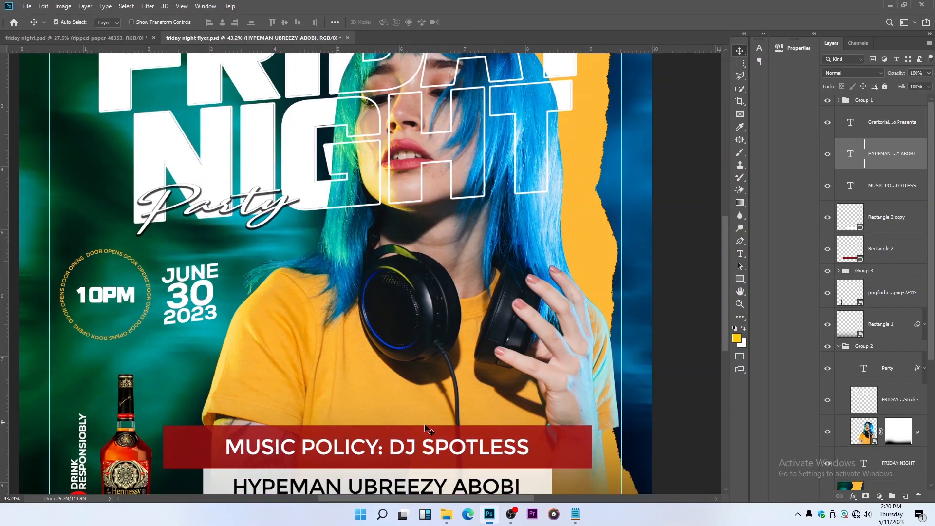
key("ctrl+t")
scroll(432, 458, "down", 1)
left_click_drag(395, 494, 391, 496)
left_click_drag(498, 493, 431, 486)
key("Return")
Reduce the white bar's height to about 88% from its lower edge and shift the hypeman caption up to recentre it
left_click(509, 492)
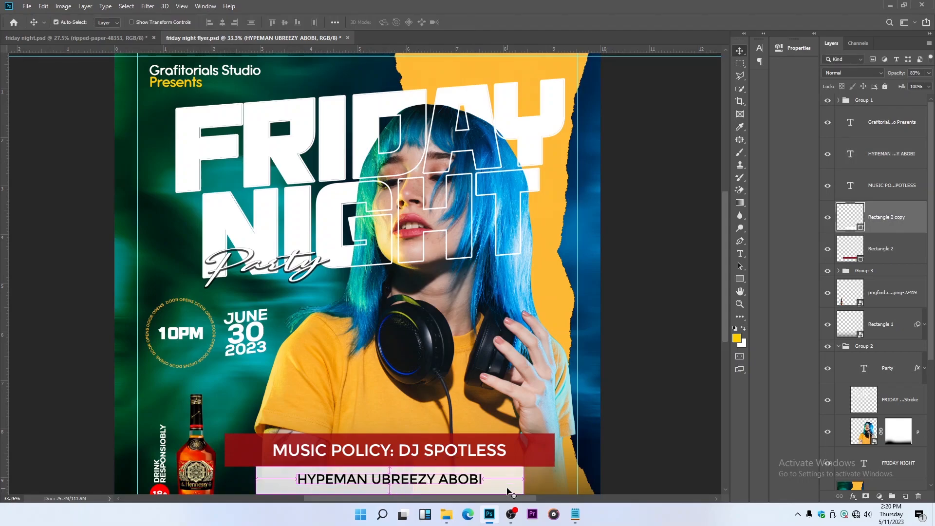
key("ctrl+t")
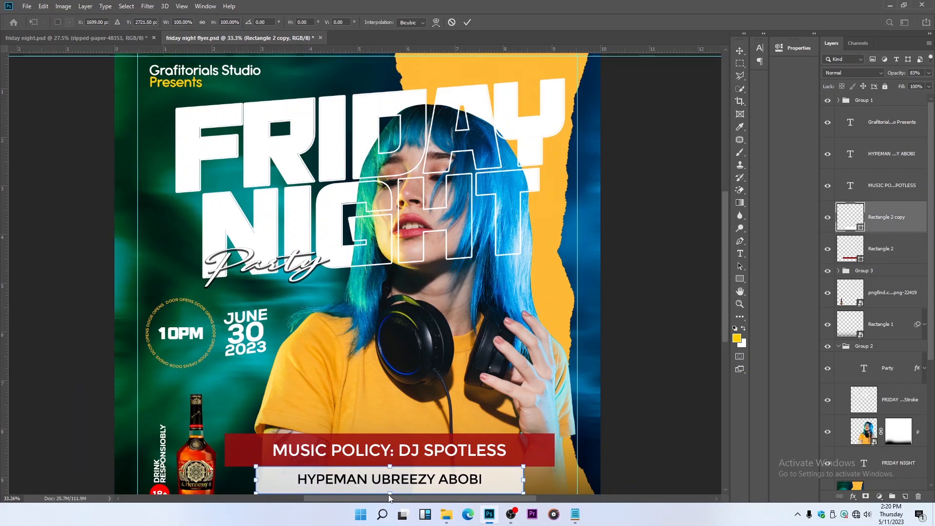
left_click_drag(389, 495, 394, 481)
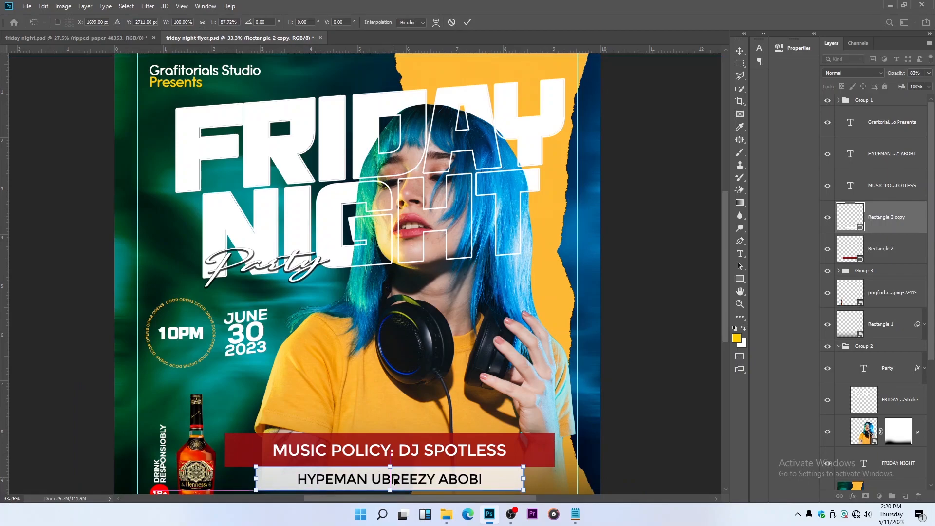
key("Return")
left_click(396, 482, "ctrl")
scroll(399, 482, "up", 2)
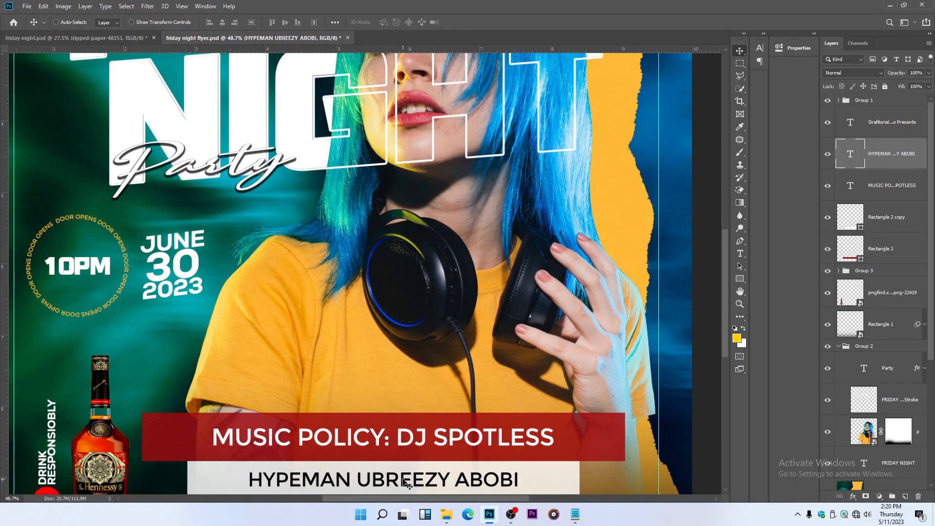
left_click_drag(406, 482, 410, 479)
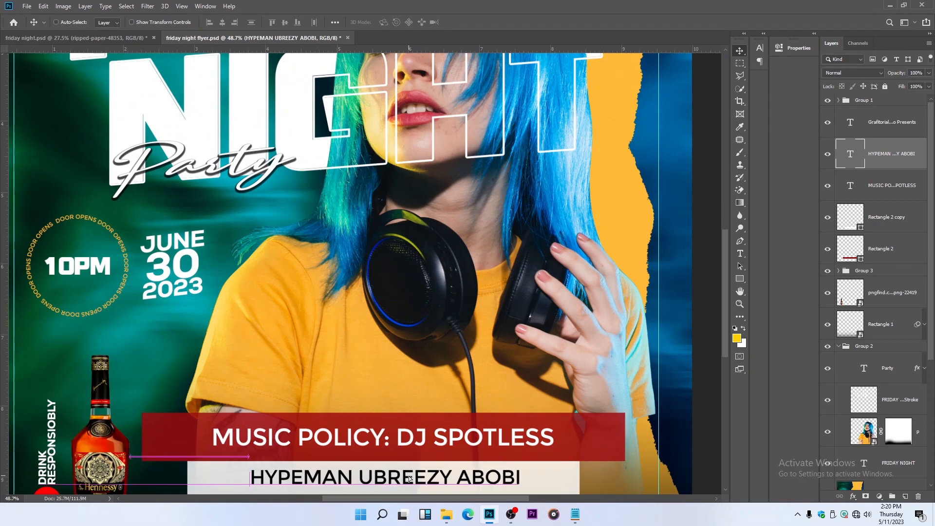
Recolour the music policy caption golden yellow (#fdb900), starting from a tone sampled from the woman's shirt
left_click(417, 444, "ctrl")
left_click(740, 254)
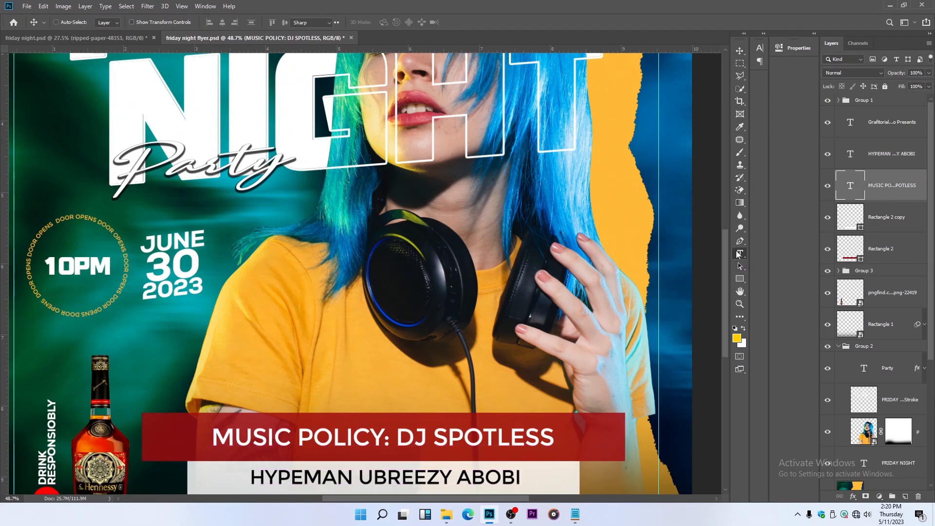
left_click(388, 22)
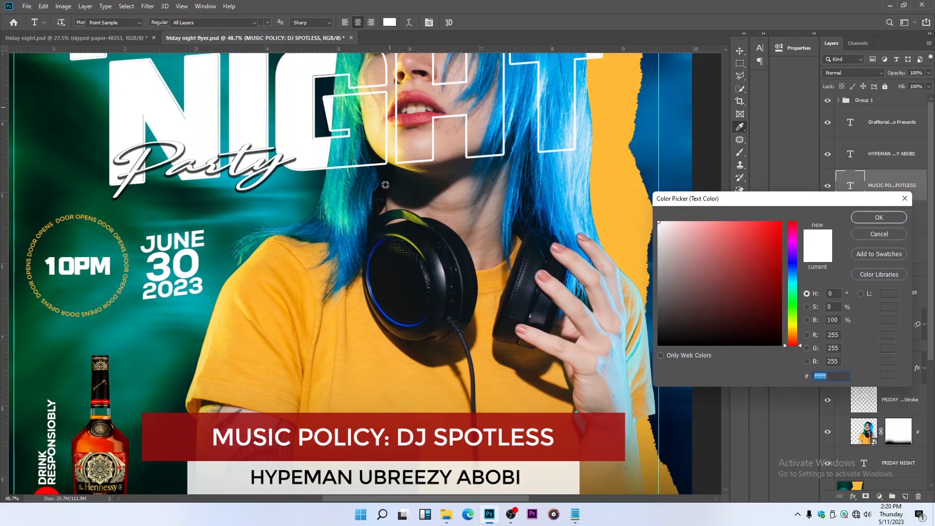
left_click(370, 349)
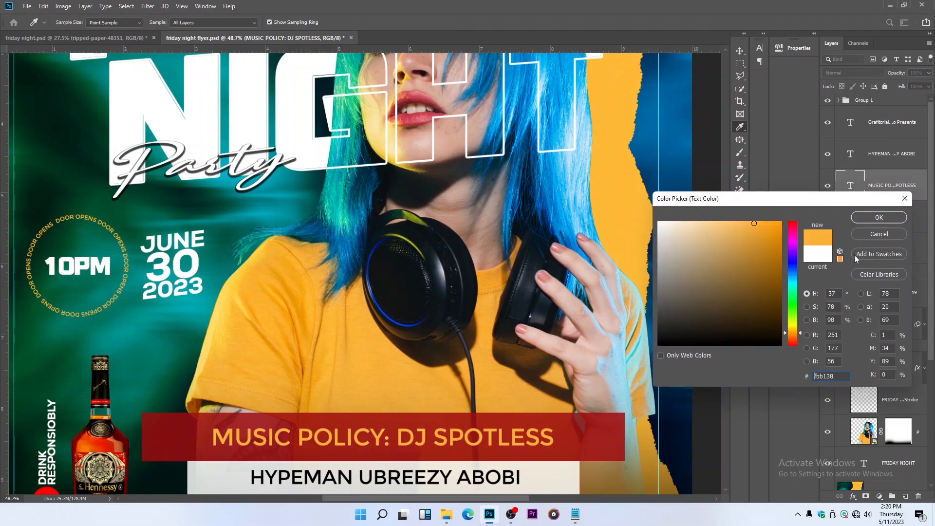
left_click(794, 330)
left_click_drag(754, 223, 796, 223)
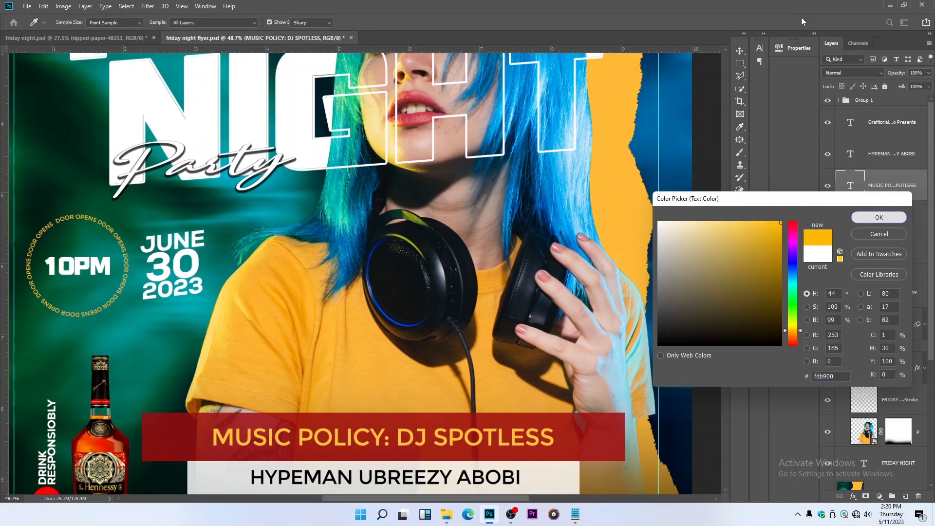
key("Return")
left_click(741, 52)
scroll(482, 279, "down", 8)
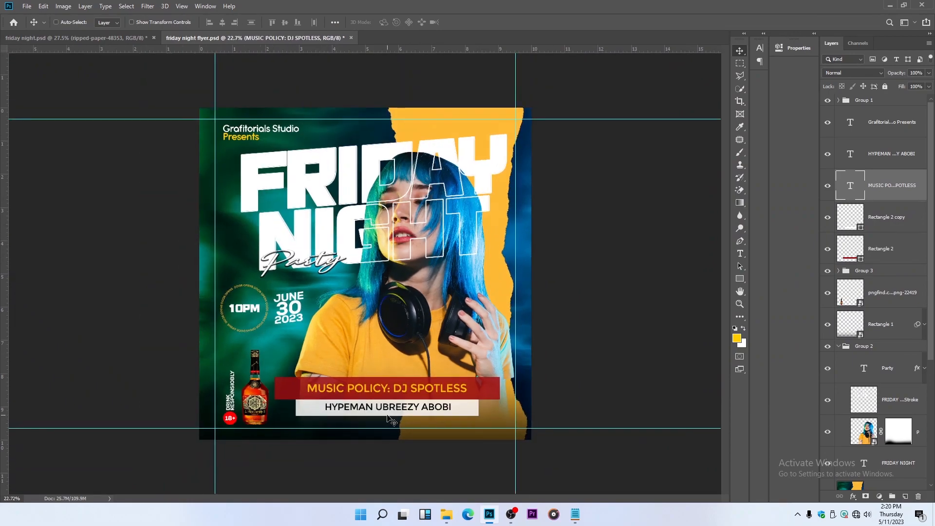
Reduce the red bar's height to about 90% and nudge it down close to the white bar
scroll(389, 419, "up", 3)
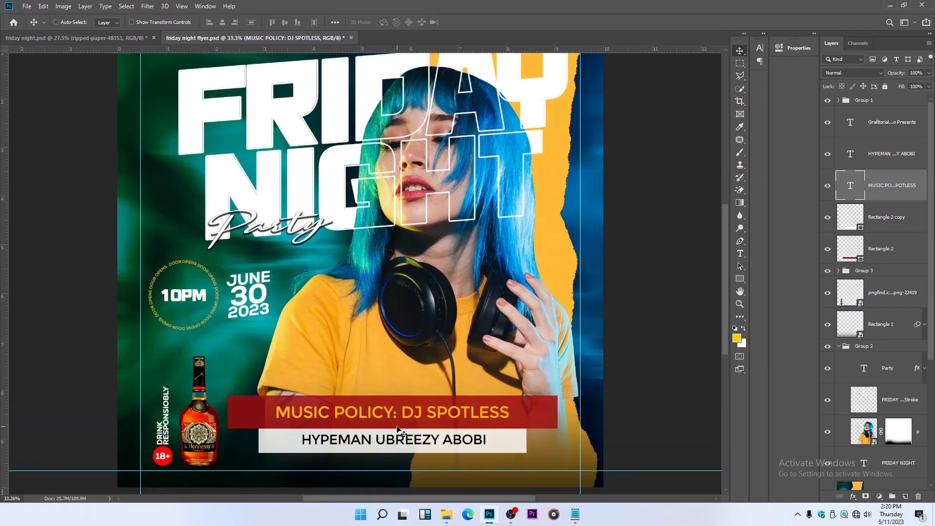
left_click(887, 249)
scroll(338, 479, "up", 3)
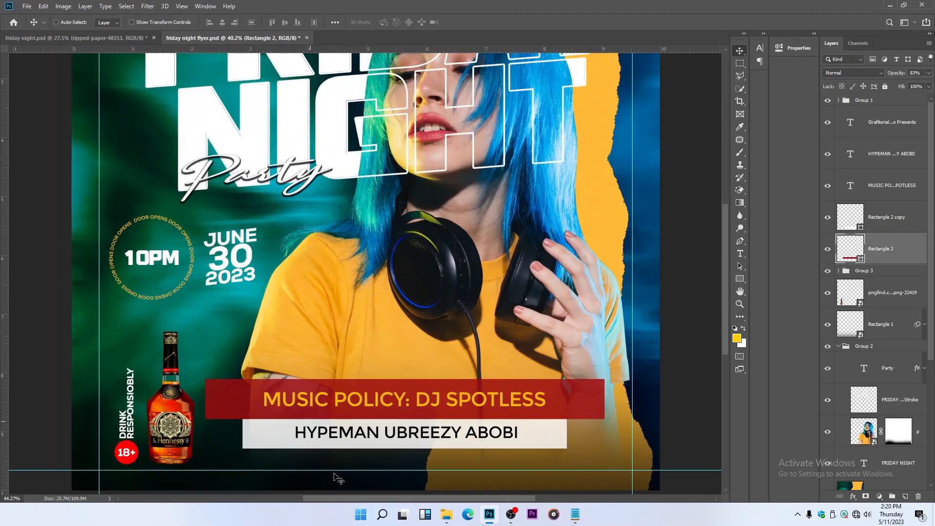
key("ctrl")
key("ctrl+t")
left_click_drag(438, 393, 438, 388)
key("Return")
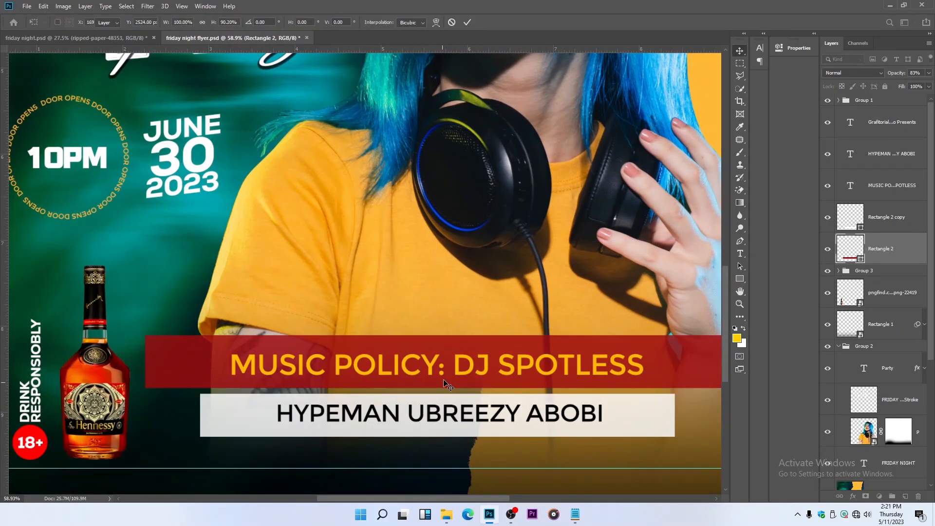
scroll(443, 392, "down", 3)
key("Down")
key("Down")
key("Down")
key("Down")
key("Down")
key("Down")
key("Down")
key("Down")
key("Down")
key("Down")
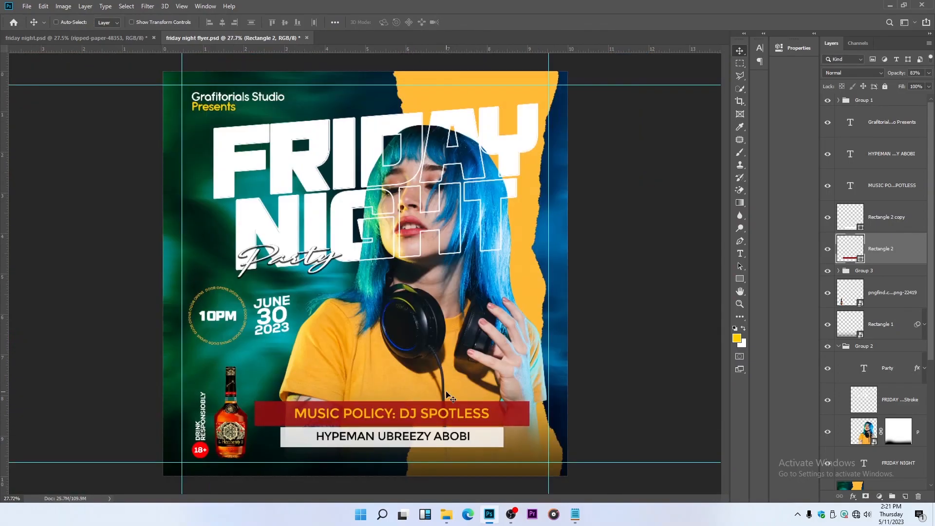
key("Down")
key("Down")
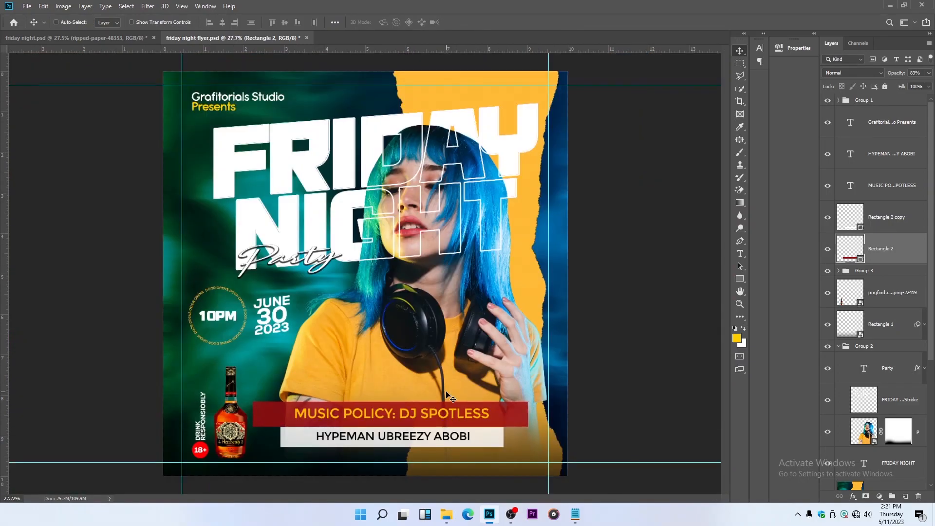
Select both bars with their two captions and scale them down together to about 86%
left_click(896, 229)
left_click(892, 255)
left_click(894, 155, "shift")
key("ctrl+t")
left_click_drag(530, 404, 472, 423)
Skew the bars and captions so their right side tilts slightly upward, and shift the block down slightly
right_click(463, 423)
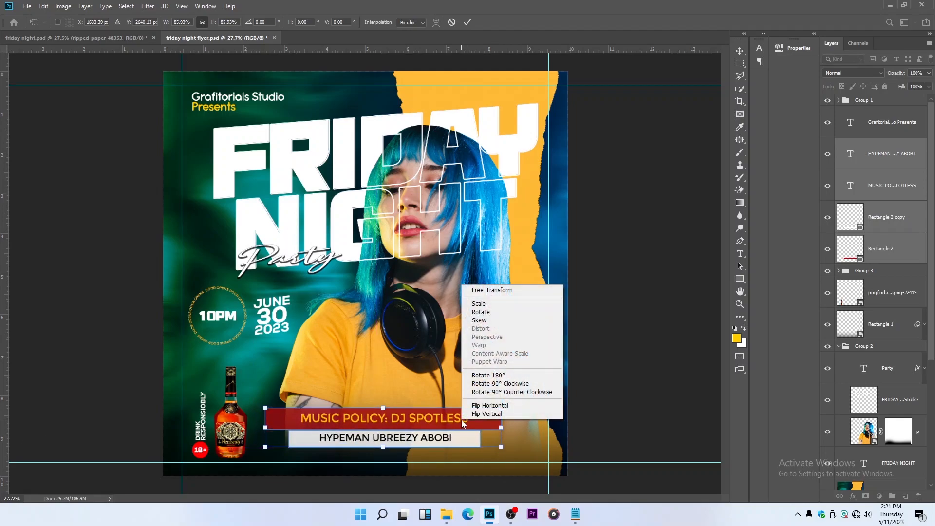
left_click(480, 320)
left_click_drag(501, 431, 501, 425)
key("Return")
scroll(463, 423, "down", 3)
left_click_drag(448, 368, 449, 375)
scroll(441, 278, "up", 2)
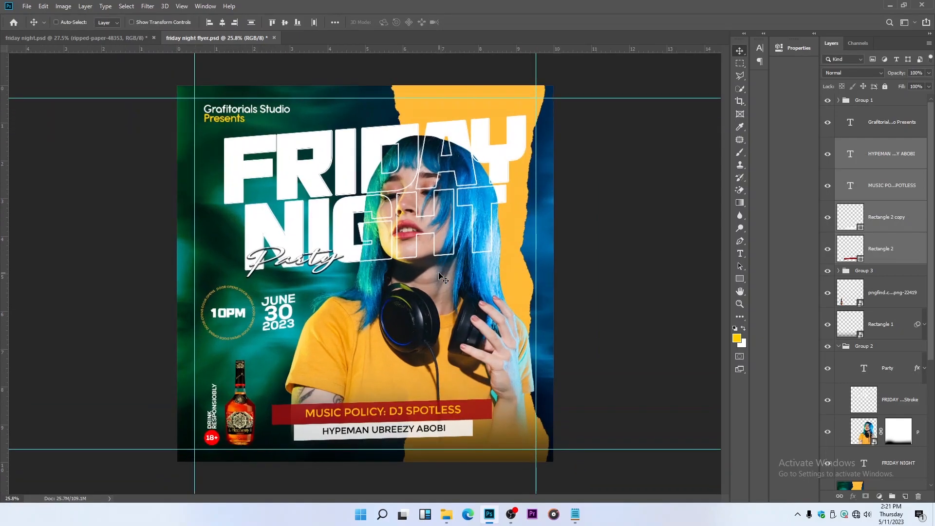
Save the flyer document and hide the guides
key("ctrl+s")
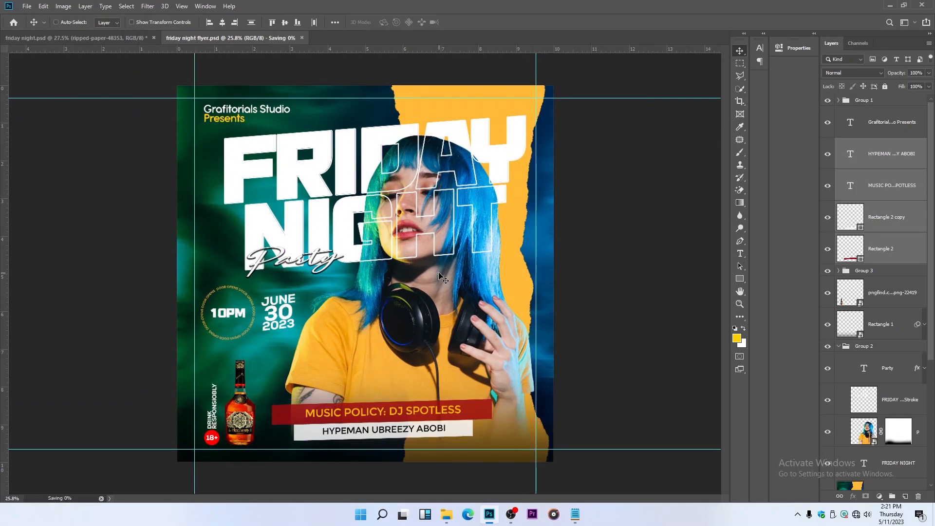
scroll(441, 277, "up", 1)
scroll(441, 278, "down", 1)
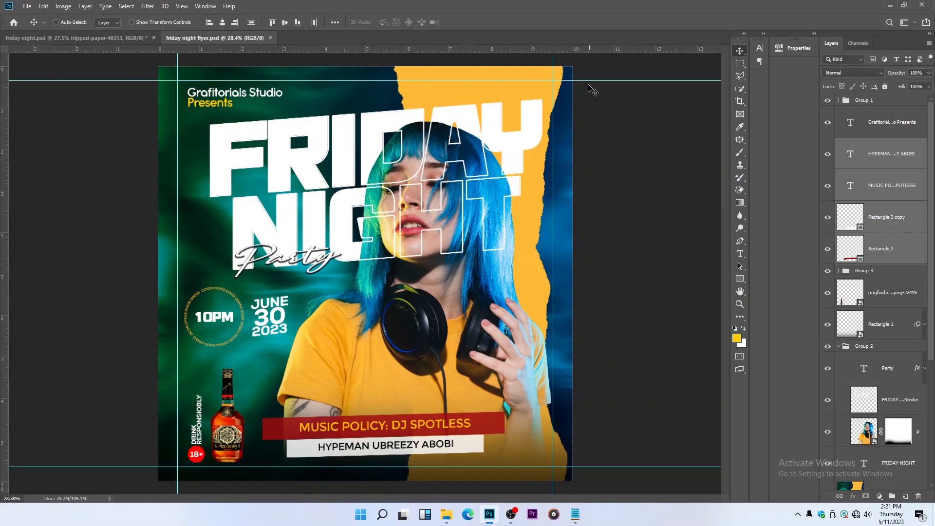
key("ctrl+semicolon")
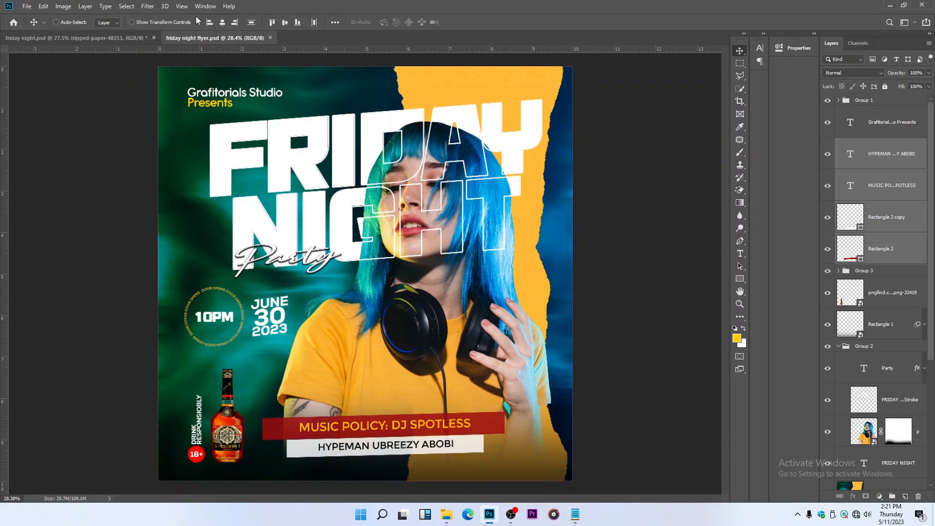
Stamp all visible layers into a new layer above Group 1 and set its Camera Raw Clarity to +25
left_click(900, 103)
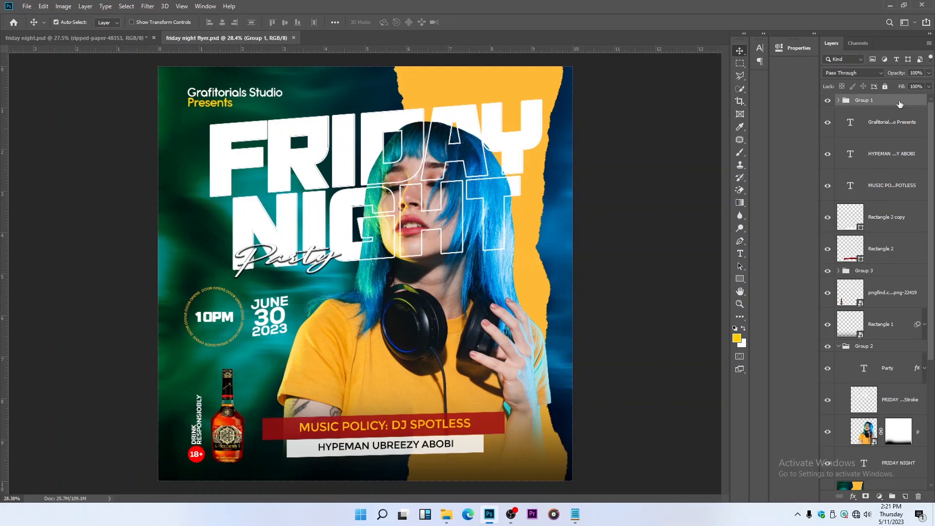
key("ctrl+shift+alt+e")
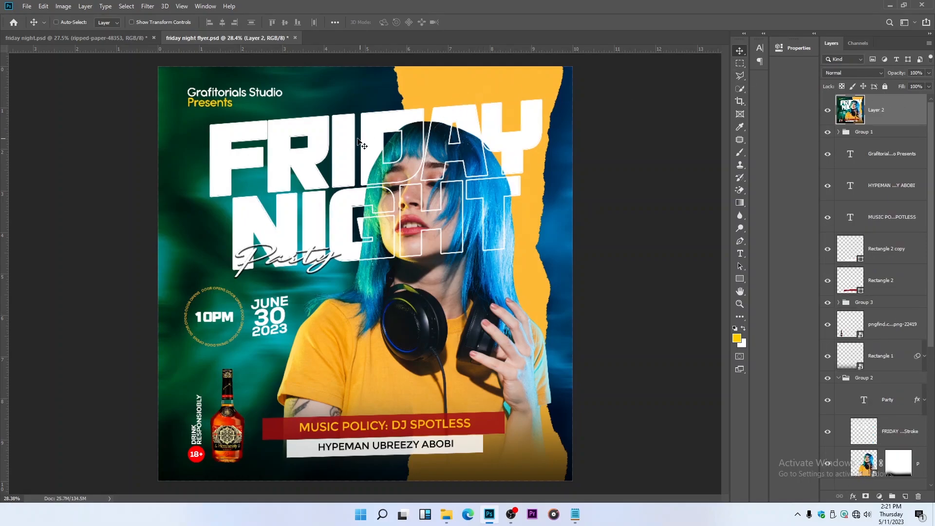
left_click(146, 5)
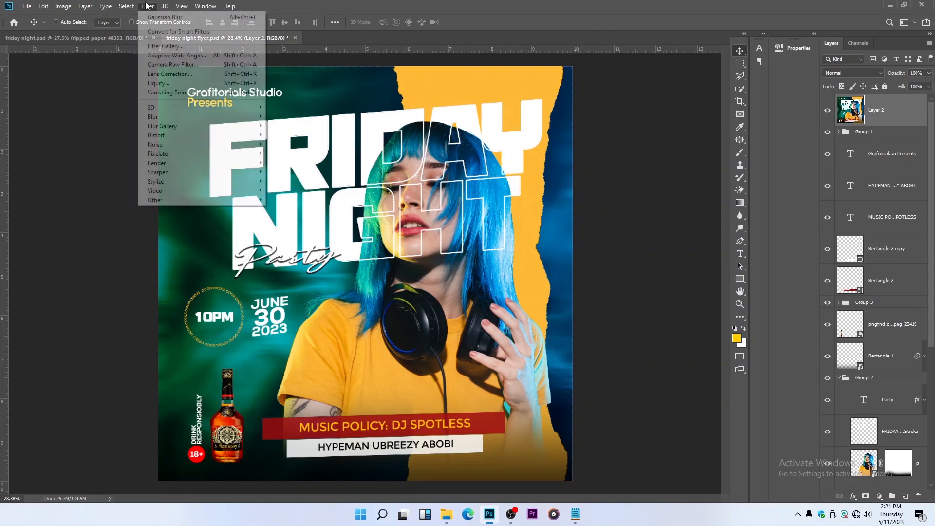
left_click(154, 64)
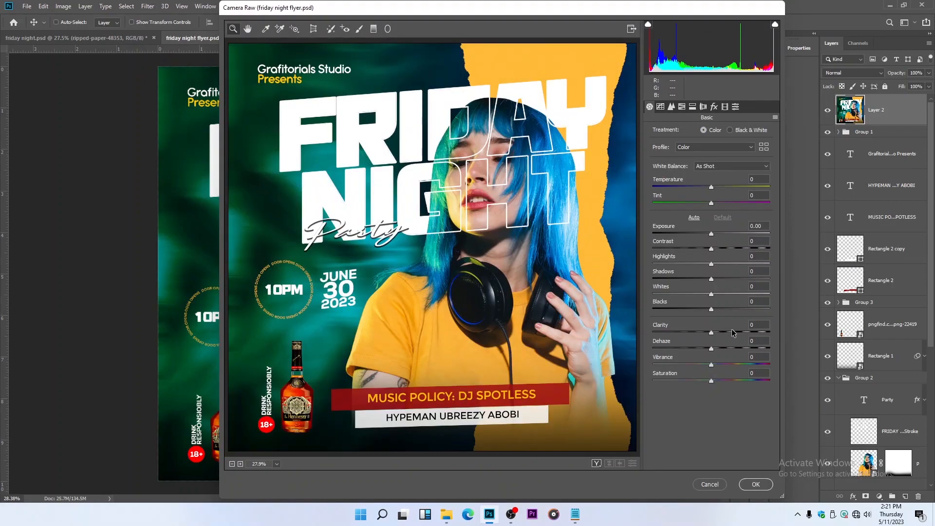
left_click(726, 333)
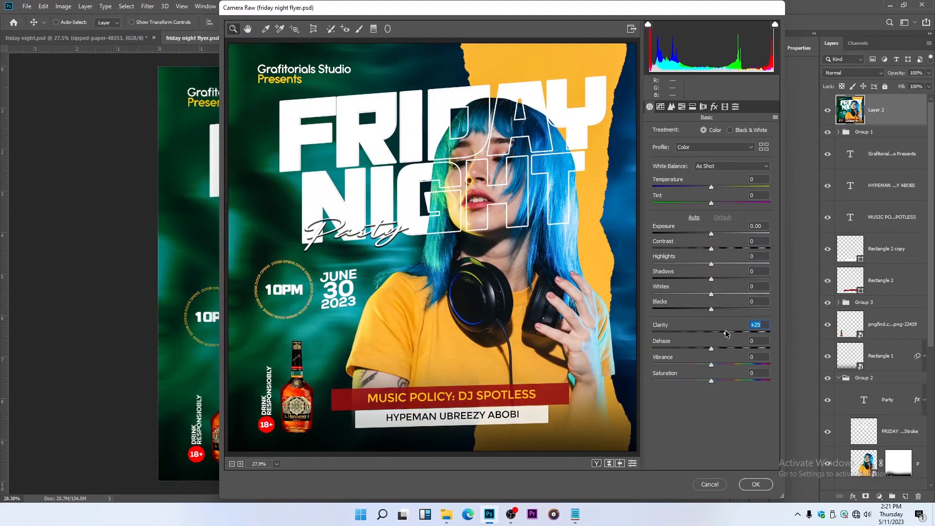
Raise the Camera Raw HSL saturation to Oranges +23, Purples +30, Magentas +29 and Reds +23, and apply the filter
left_click(683, 108)
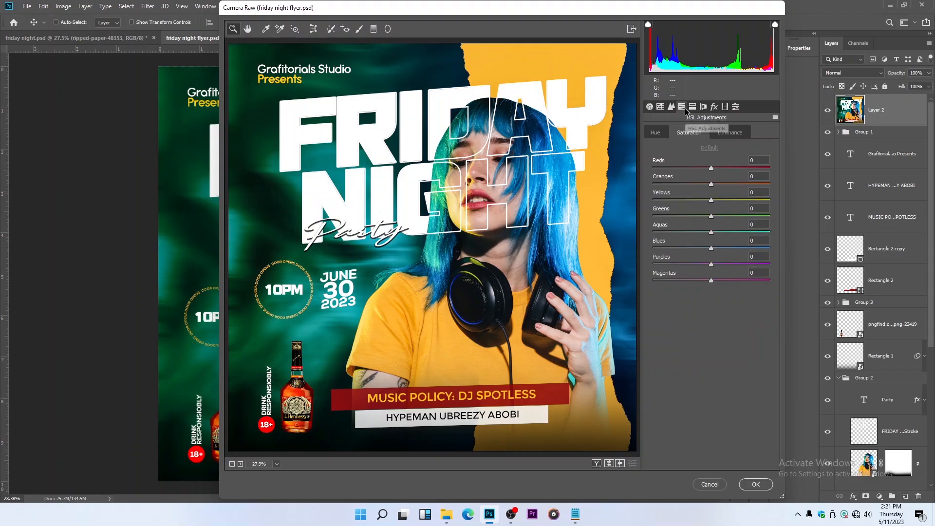
left_click_drag(721, 188, 725, 187)
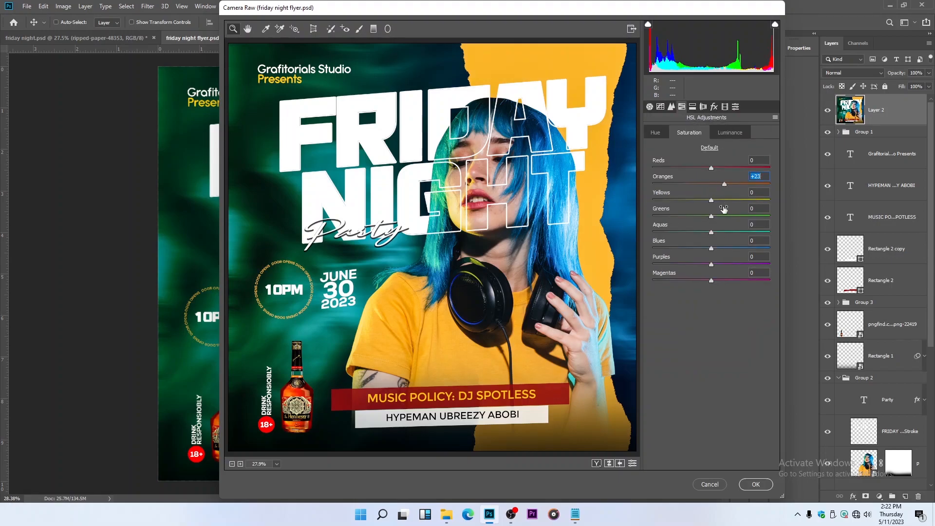
left_click(729, 264)
left_click(728, 279)
left_click(724, 167)
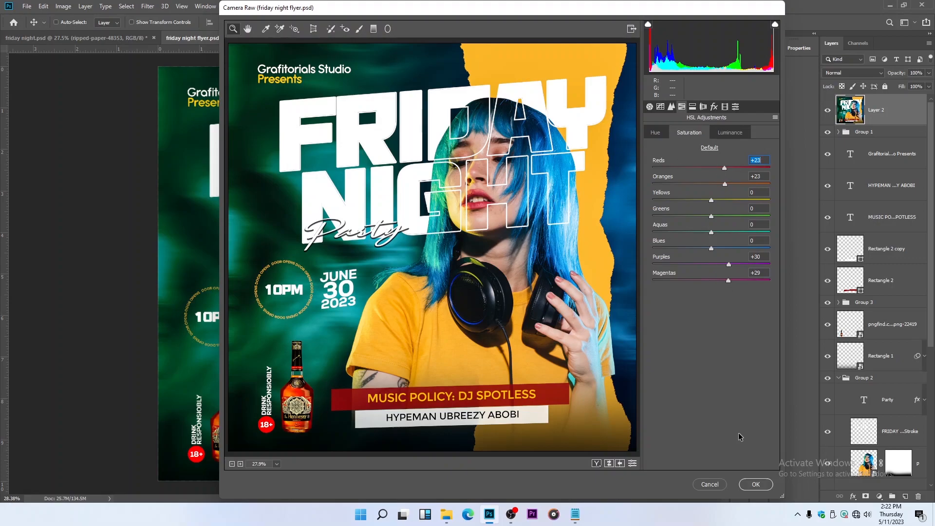
left_click(763, 484)
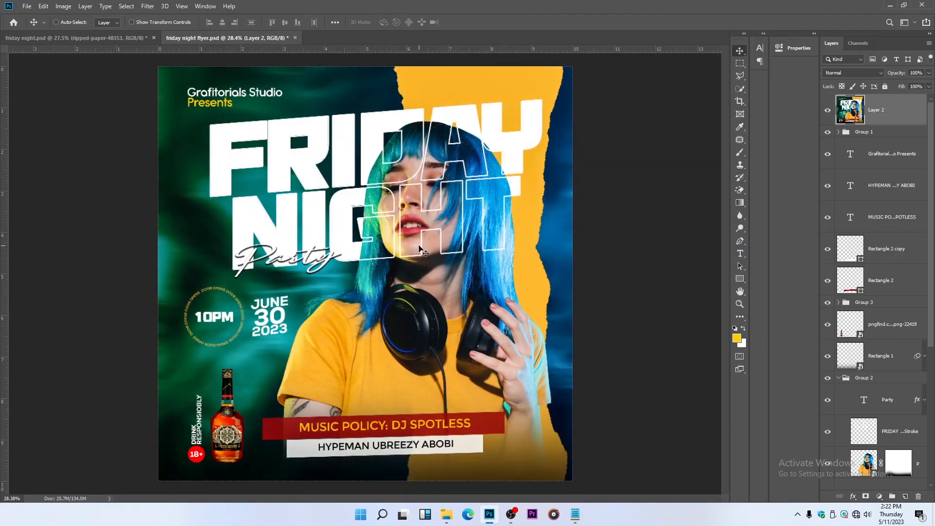
Save the flyer document and save a JPEG copy named friday night flyer on the Desktop at maximum quality 12
key("ctrl+s")
key("ctrl")
key("ctrl")
key("ctrl+shift+s")
left_click(160, 225)
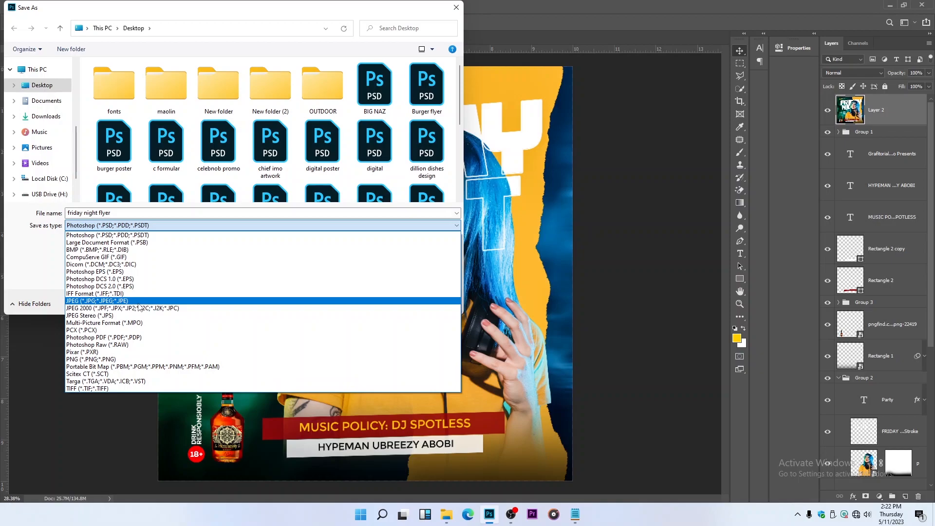
left_click(140, 303)
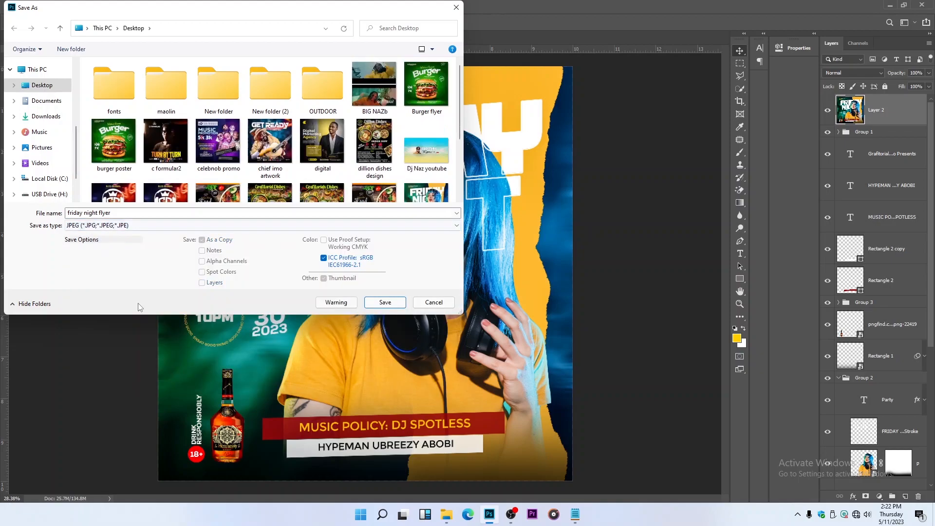
left_click(386, 305)
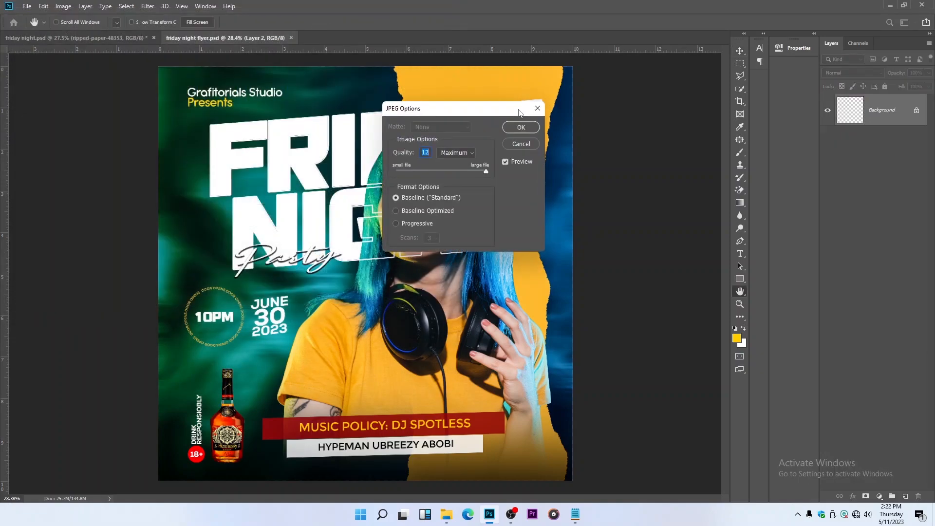
left_click(523, 127)
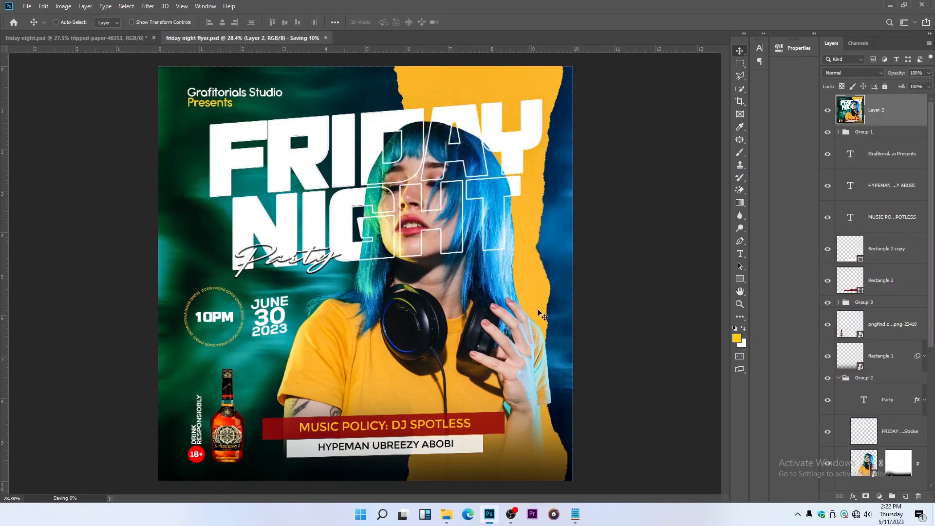
Switch to File Explorer and open the friday night flyer JPEG from the Desktop folder to view it
mouse_move(449, 514)
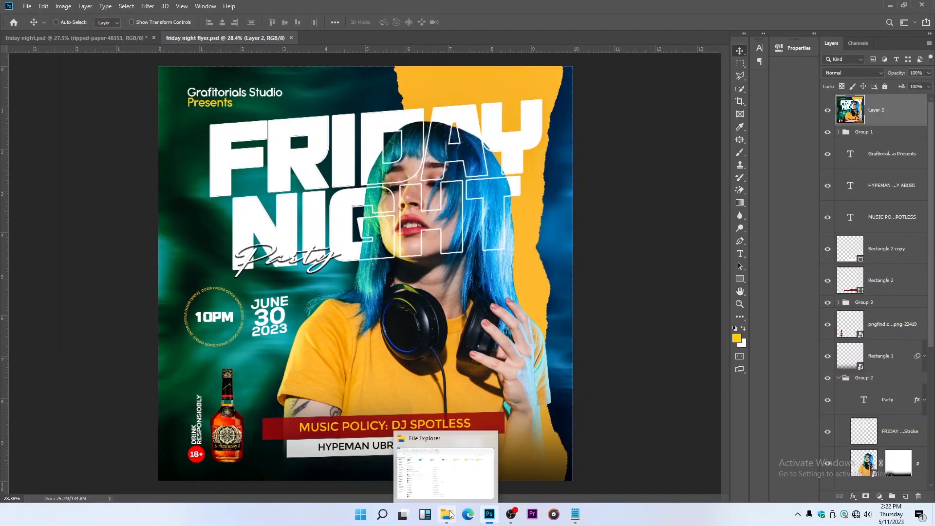
left_click(433, 470)
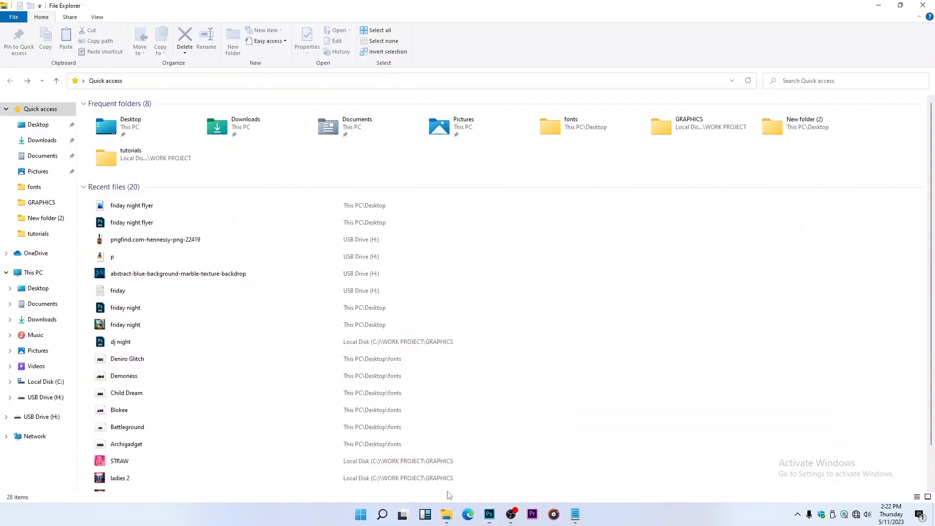
left_click(51, 127)
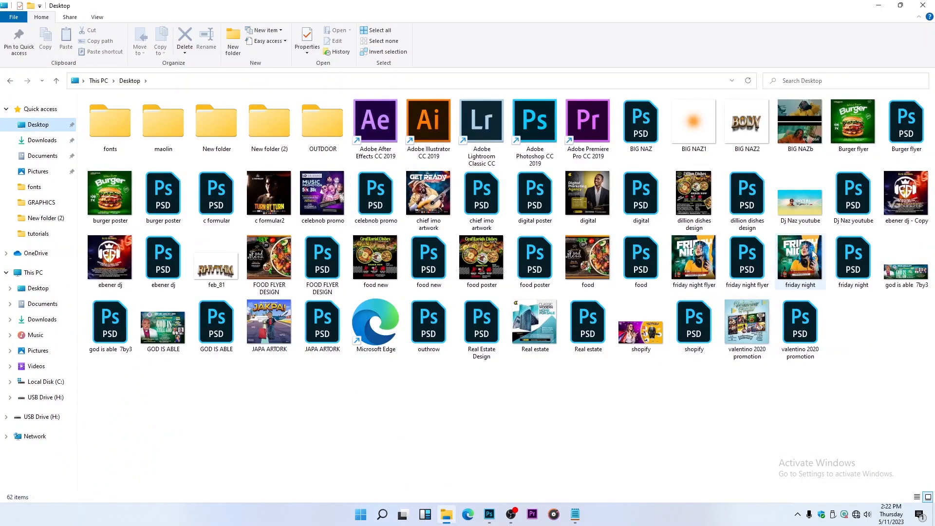
left_click(699, 258)
double_click(699, 259)
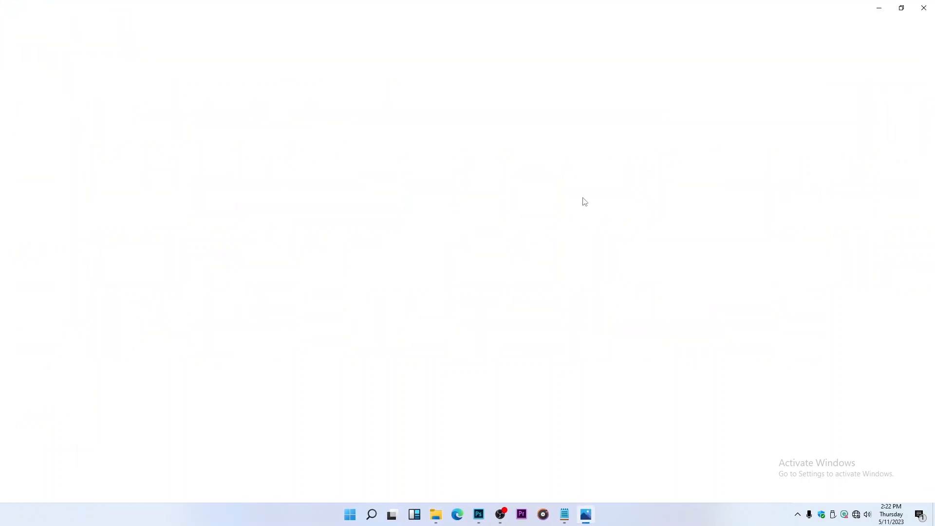